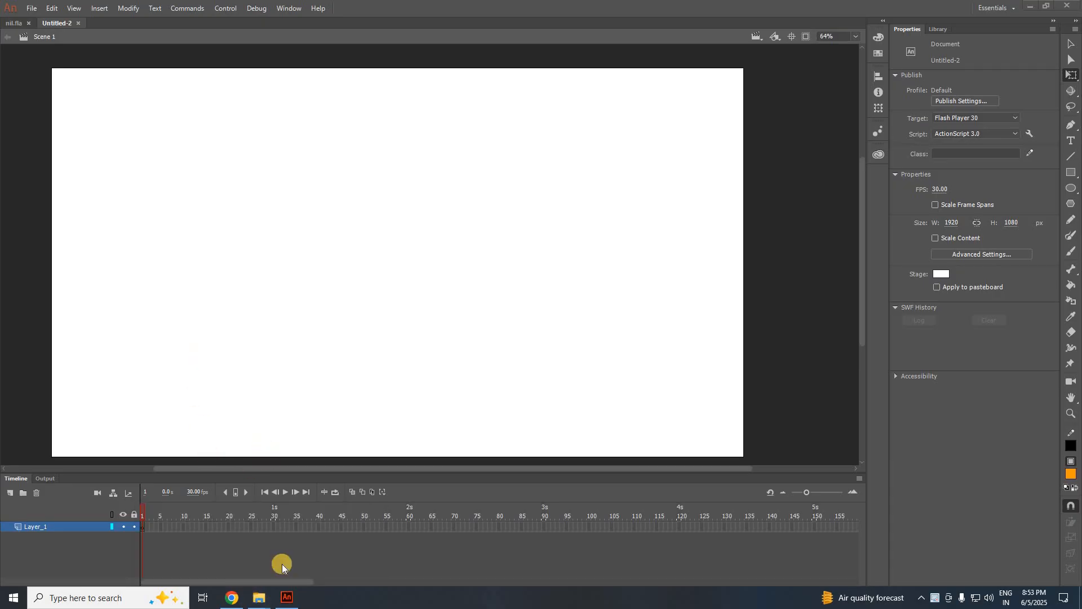
Drag the village house image 76098217.jpg from the next class folder onto the Animate stage.
mouse_move(261, 604)
left_click(174, 570)
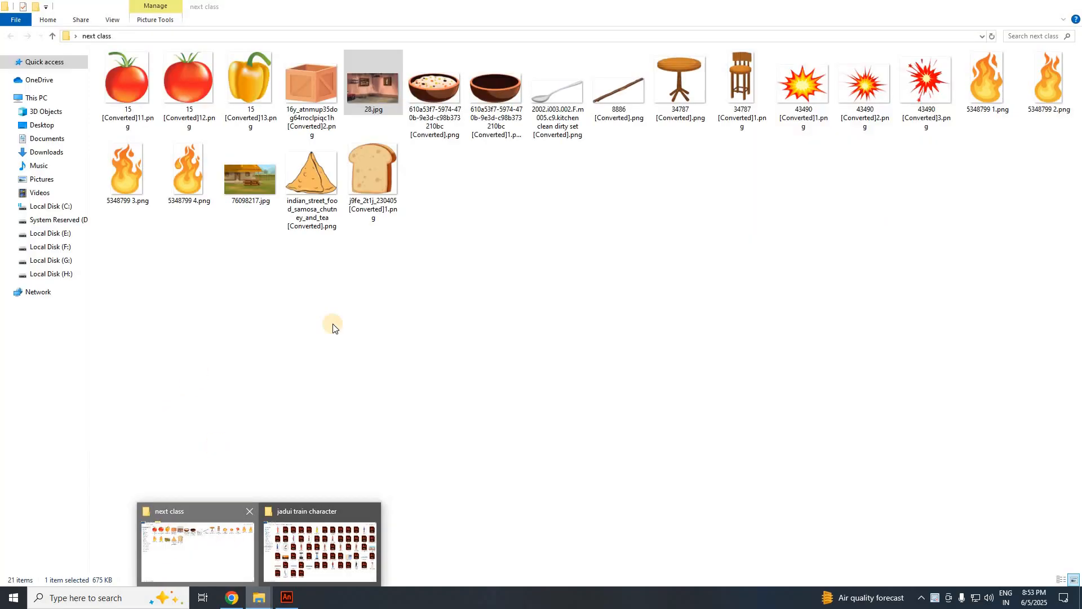
left_click(251, 183)
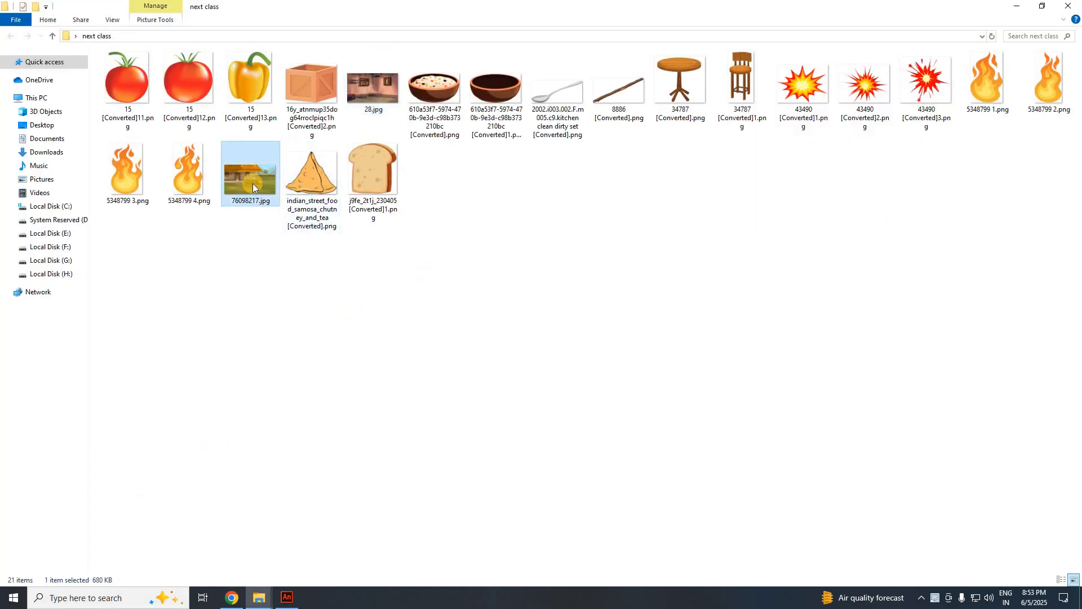
left_click_drag(289, 230, 374, 299)
scroll(483, 375, "down", 3)
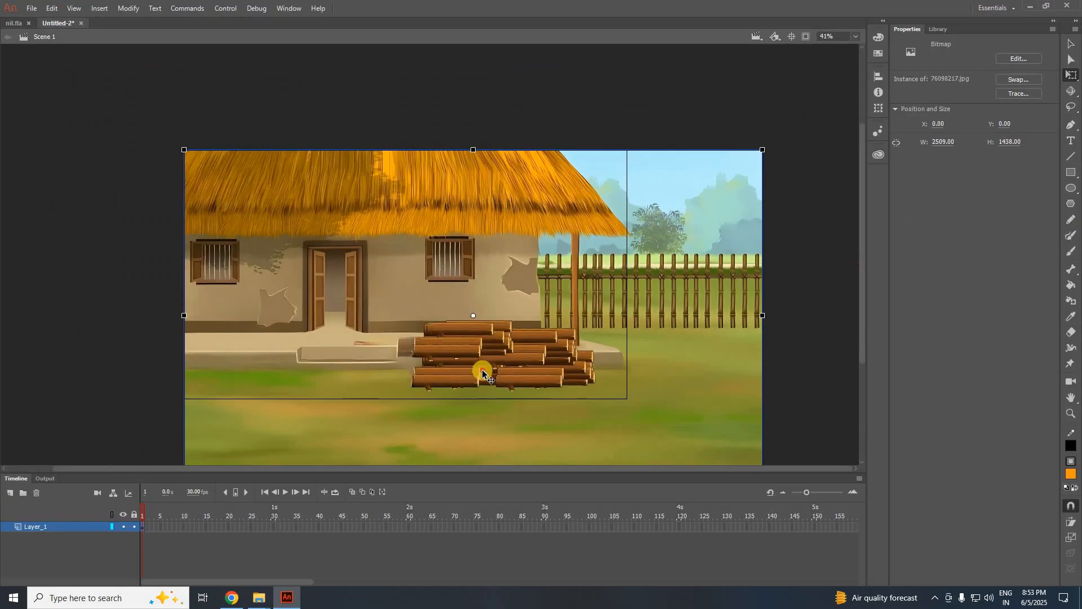
Nudge the house background slightly, lock Layer_1 and add a new layer above it.
left_click_drag(442, 304, 438, 300)
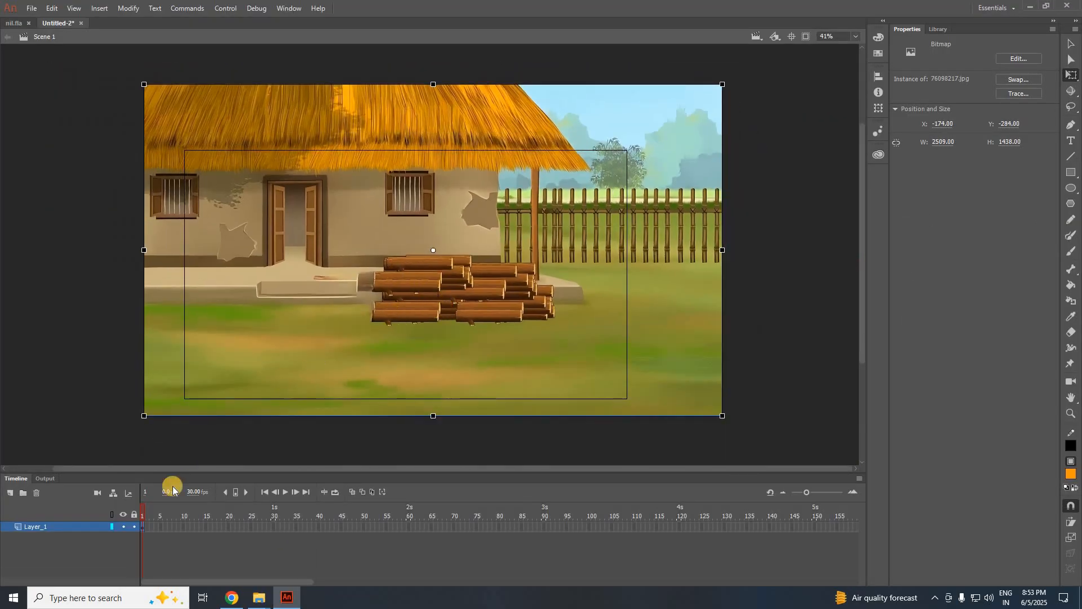
left_click(134, 527)
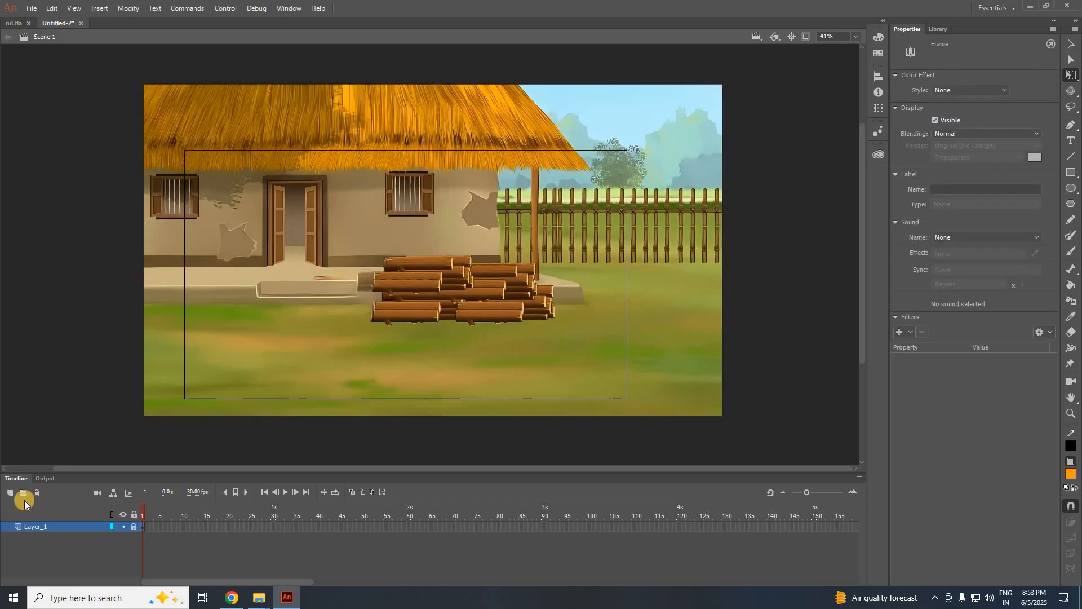
left_click(11, 495)
left_click(433, 349)
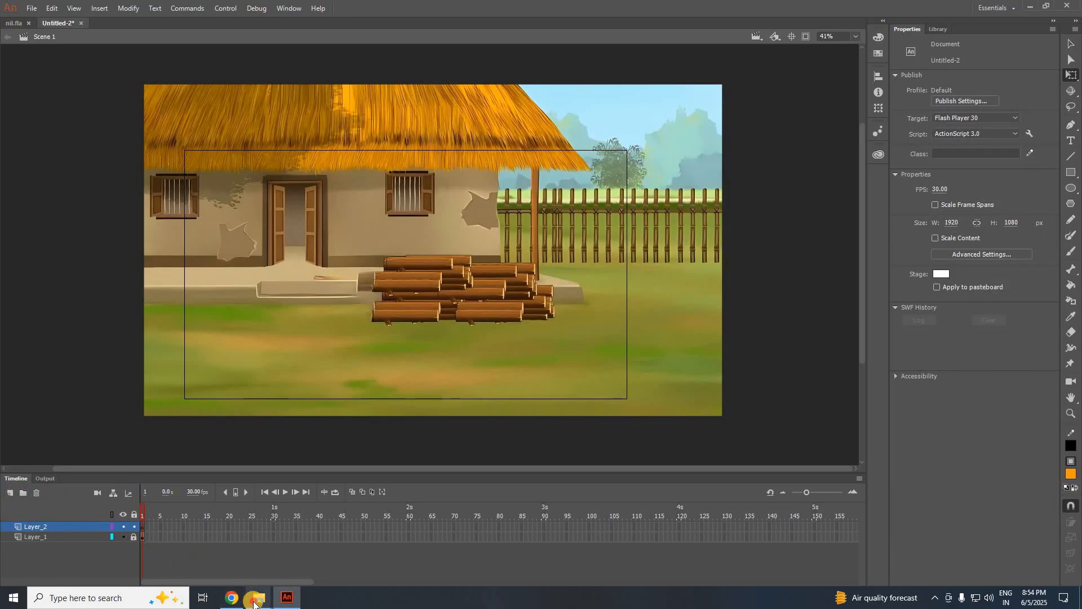
Drag the wooden chair image from the next class folder onto the new layer.
mouse_move(258, 596)
left_click(209, 554)
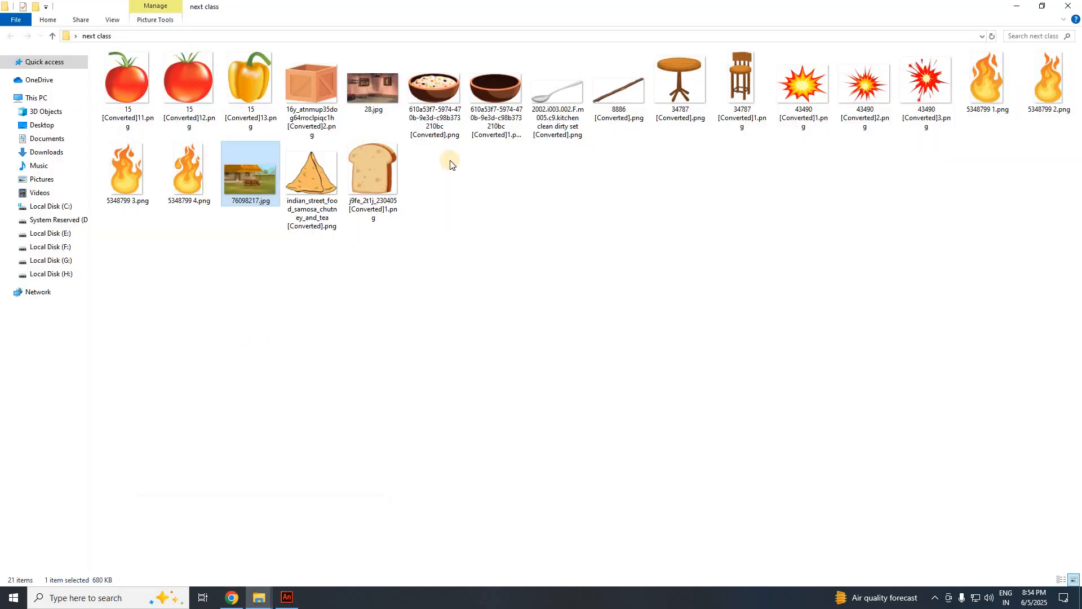
left_click(735, 79)
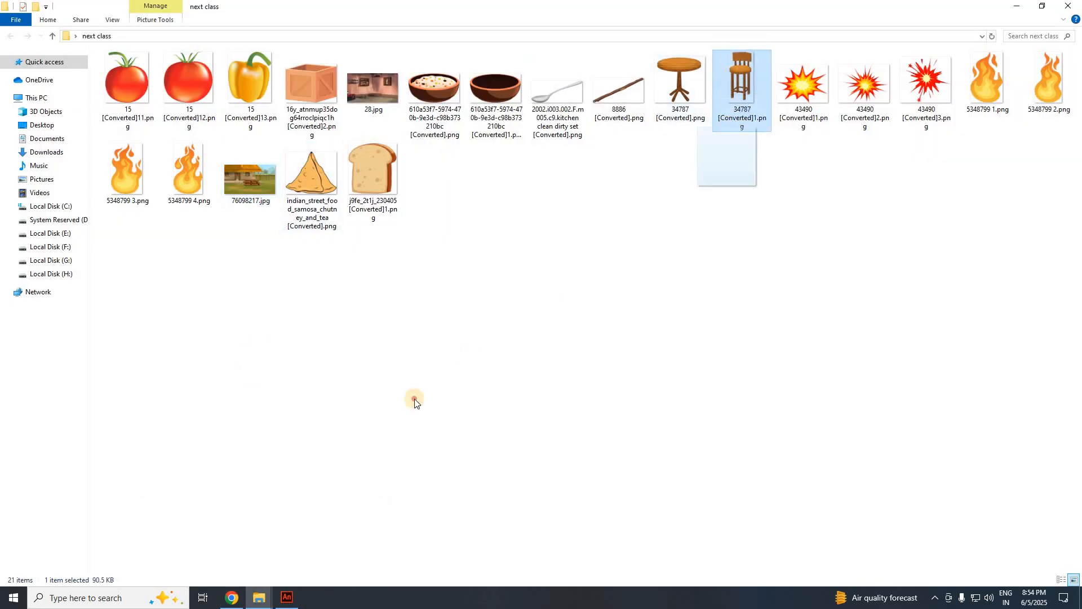
left_click_drag(415, 398, 382, 344)
left_click_drag(288, 271, 288, 273)
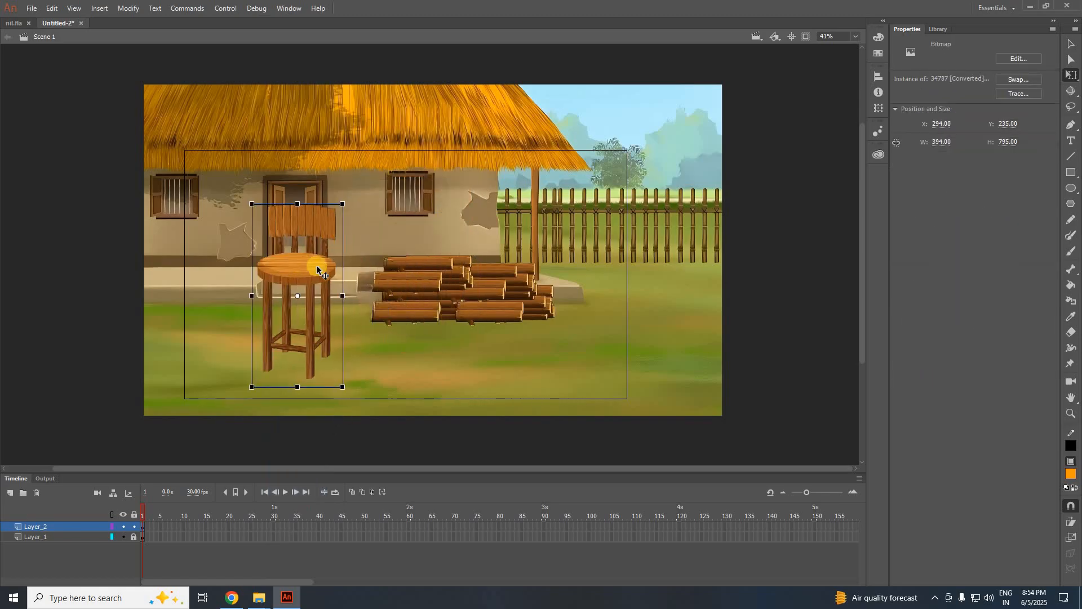
Flip the chair horizontally, halve its size, set it before the porch, and add Layer_3.
right_click(315, 226)
mouse_move(356, 384)
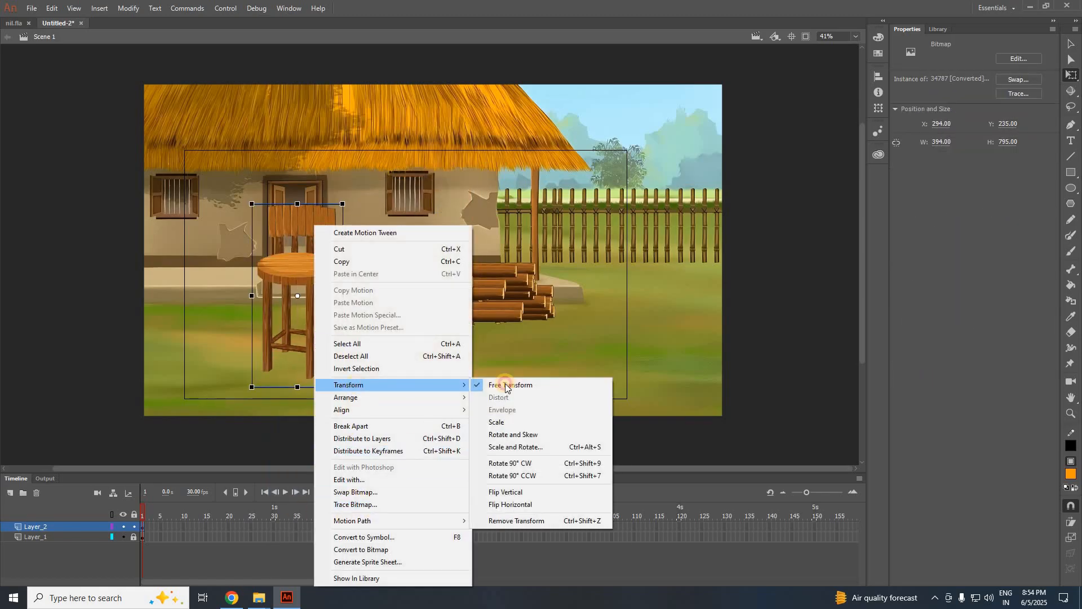
left_click(502, 504)
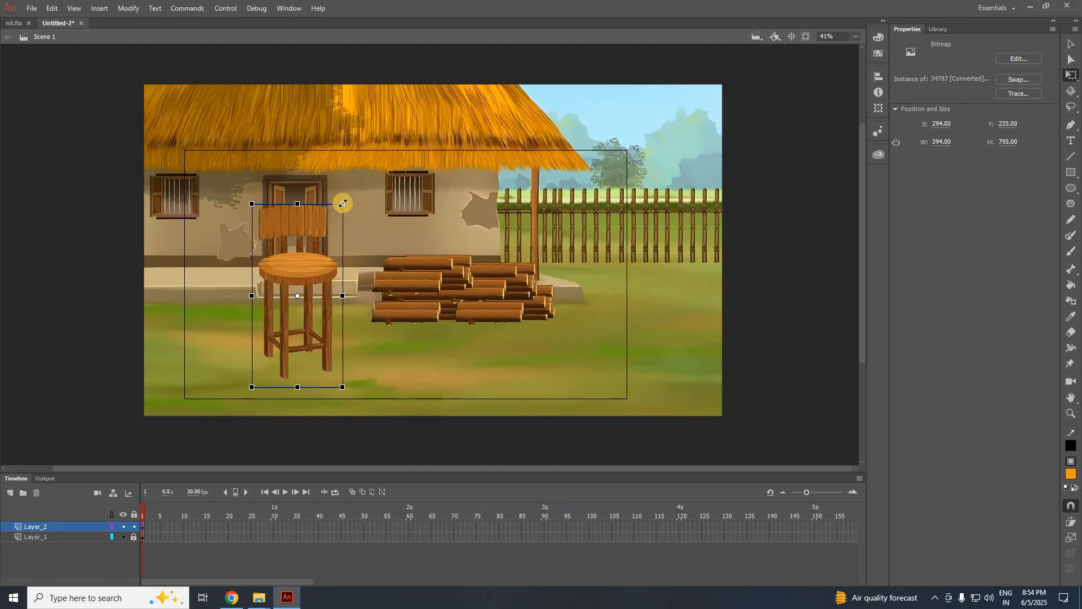
left_click_drag(330, 209, 322, 212)
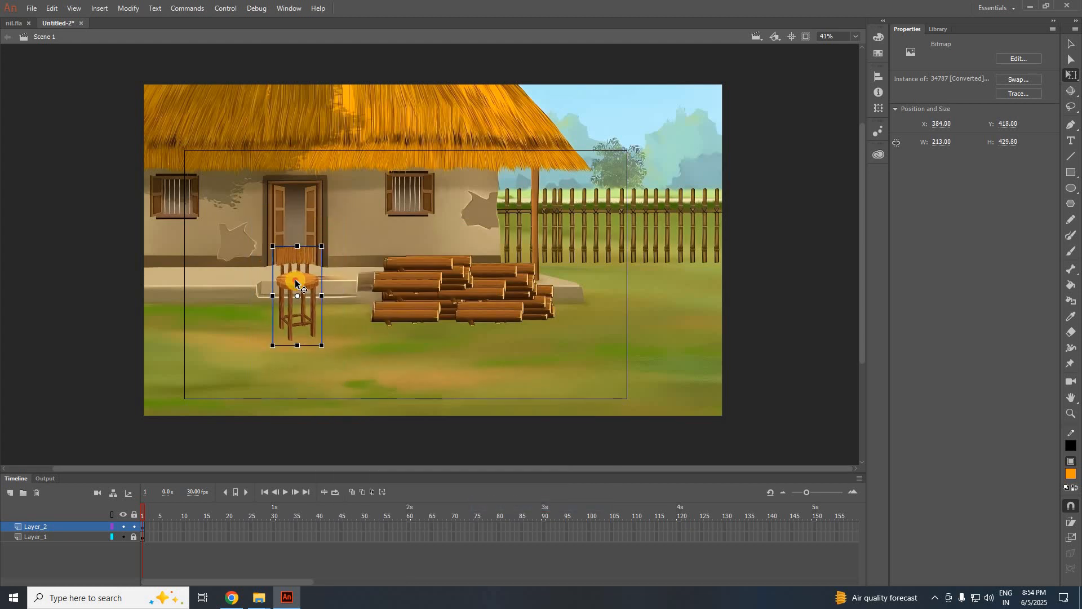
left_click_drag(294, 282, 266, 315)
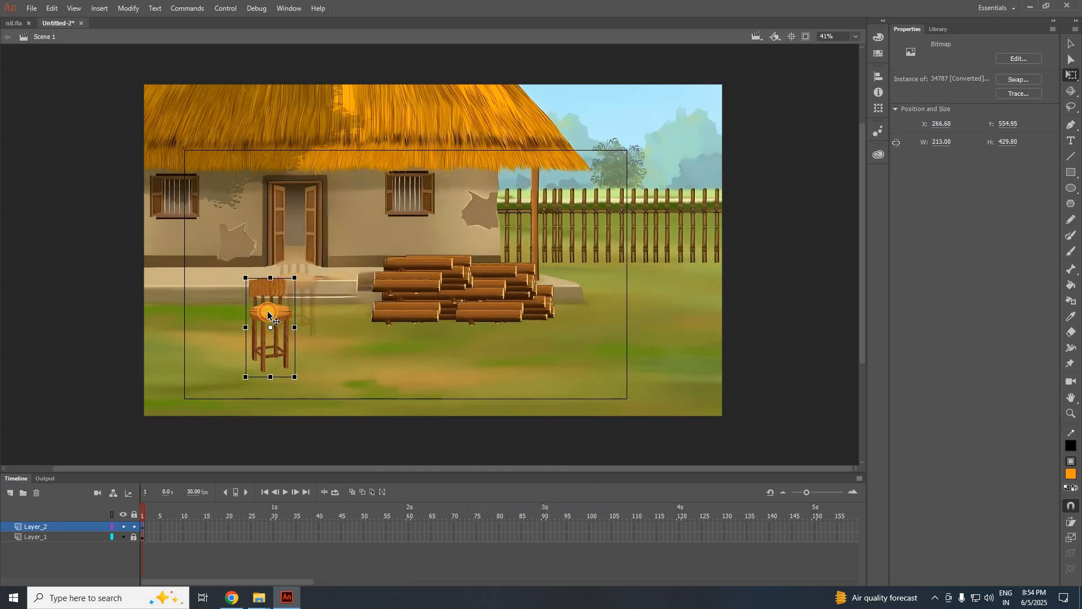
left_click(409, 367)
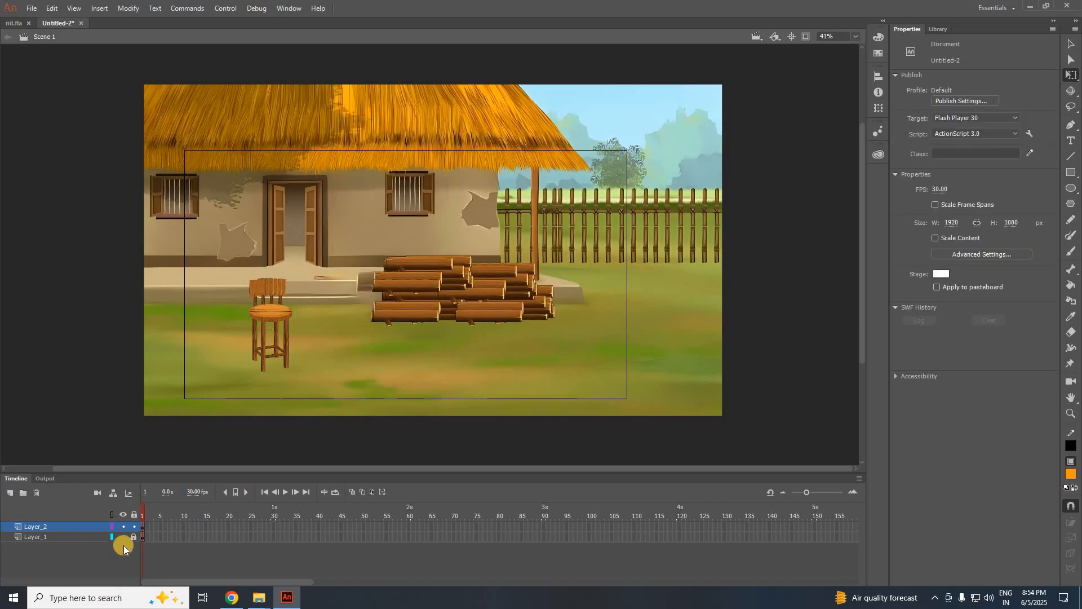
left_click(10, 494)
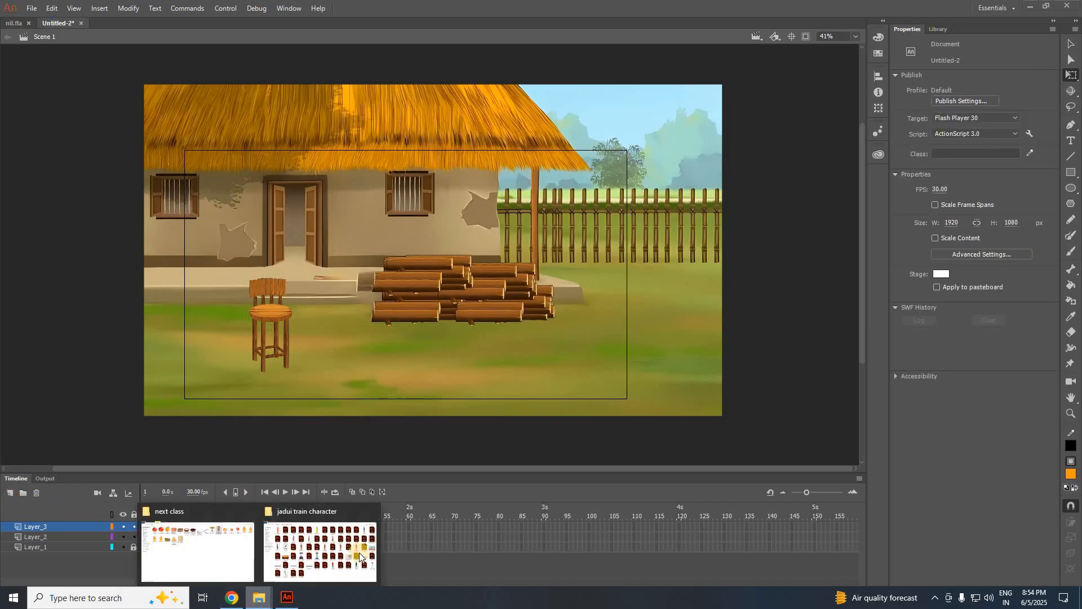
Drag the round table image onto the stage, halve its size and place it right of the chair.
mouse_move(258, 597)
left_click(220, 536)
left_click_drag(671, 121, 356, 355)
left_click_drag(436, 206, 384, 261)
left_click_drag(271, 212, 320, 256)
scroll(327, 297, "up", 2)
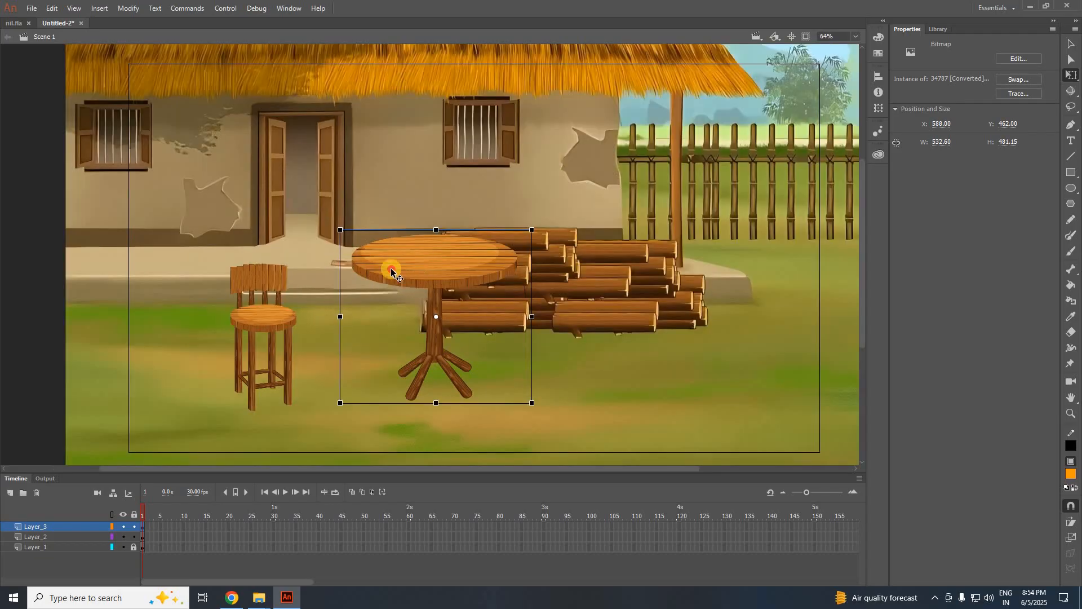
left_click_drag(416, 259, 377, 273)
scroll(381, 269, "down", 2)
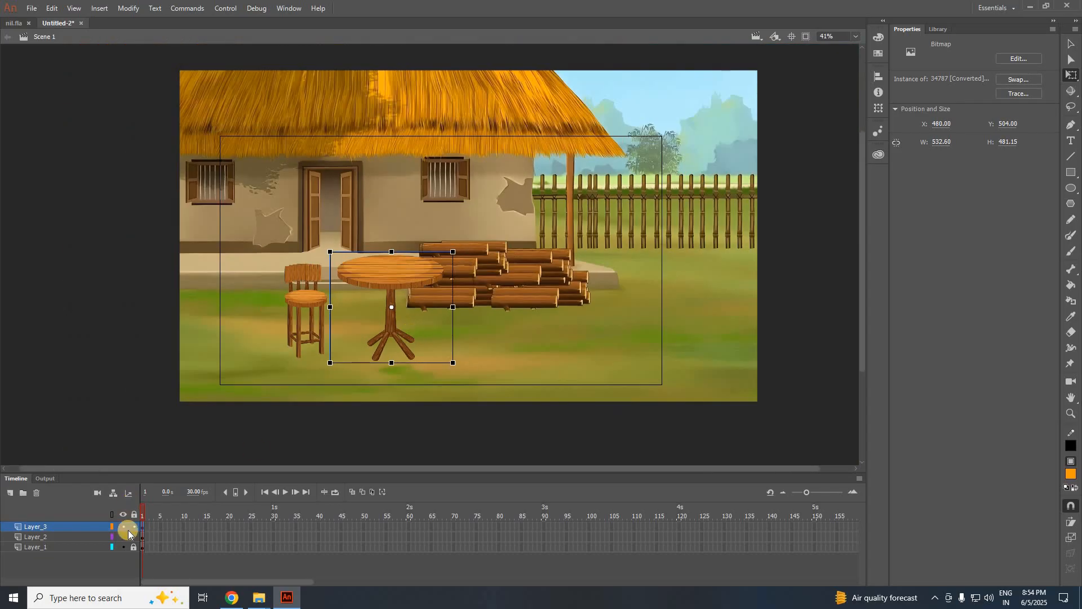
Unlock Layer_1 and shift the house background image to the left.
left_click(133, 547)
left_click(92, 548)
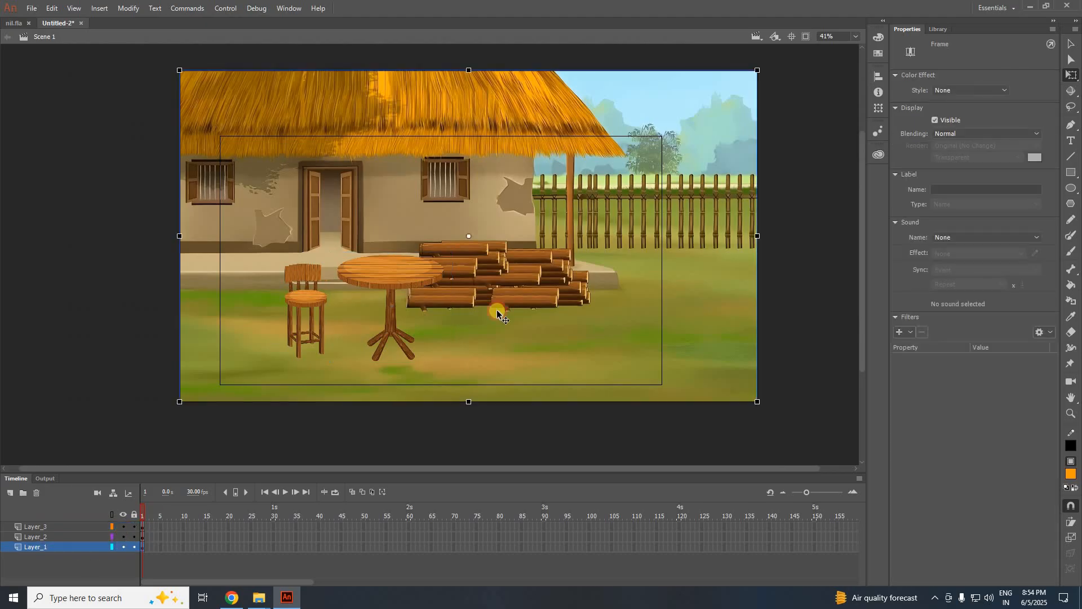
left_click_drag(561, 302, 548, 262)
Delete the house background, move chair and table toward stage centre, and remove Layer_1.
key("Delete")
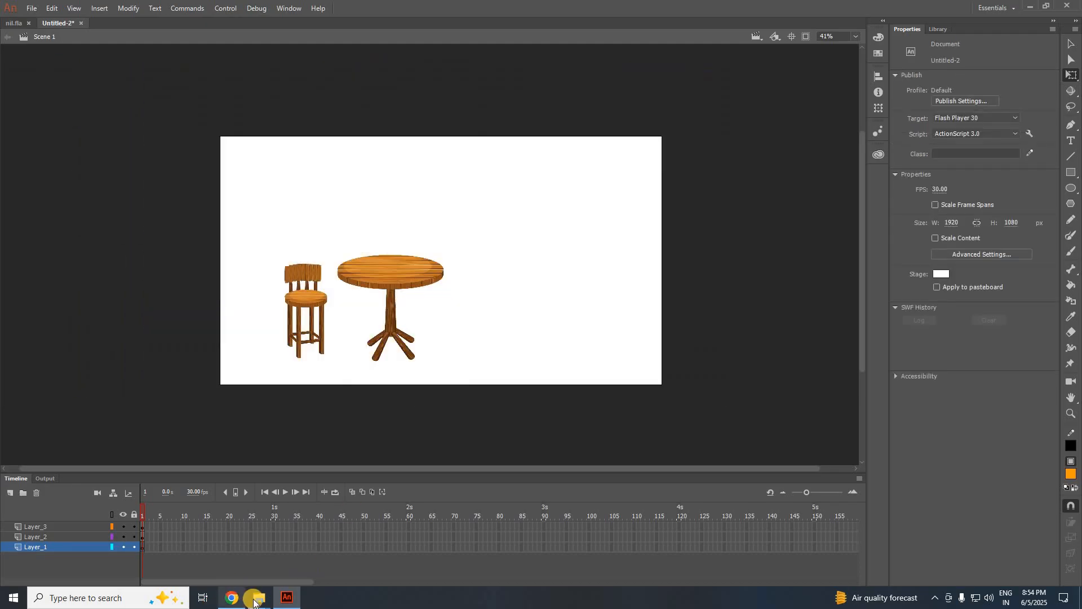
mouse_move(254, 601)
left_click_drag(245, 222, 508, 414)
left_click_drag(289, 312, 416, 304)
left_click(93, 574)
left_click(119, 555)
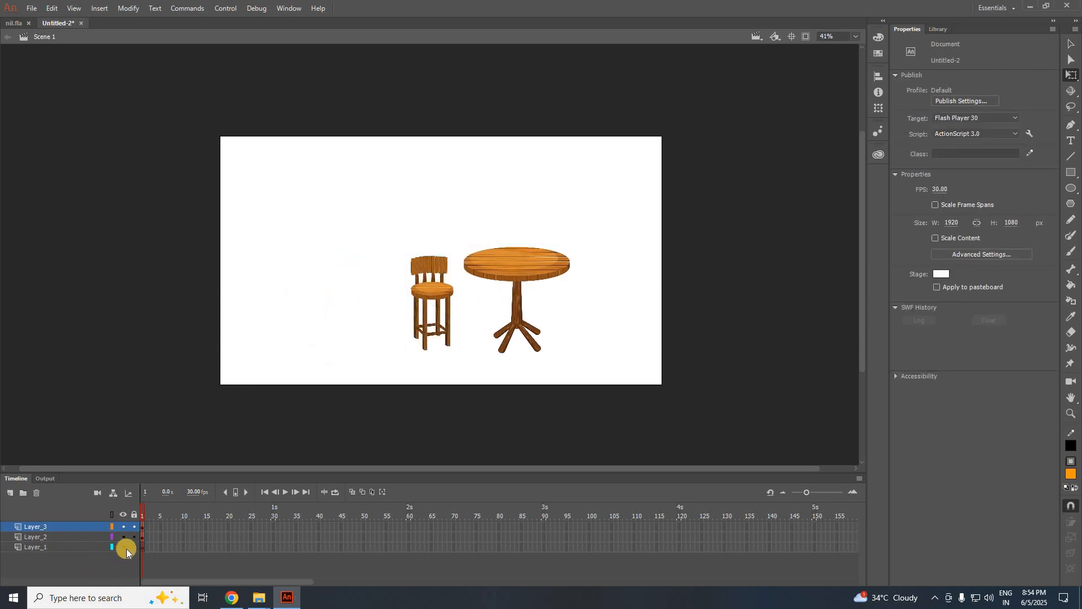
left_click(55, 548)
left_click(36, 494)
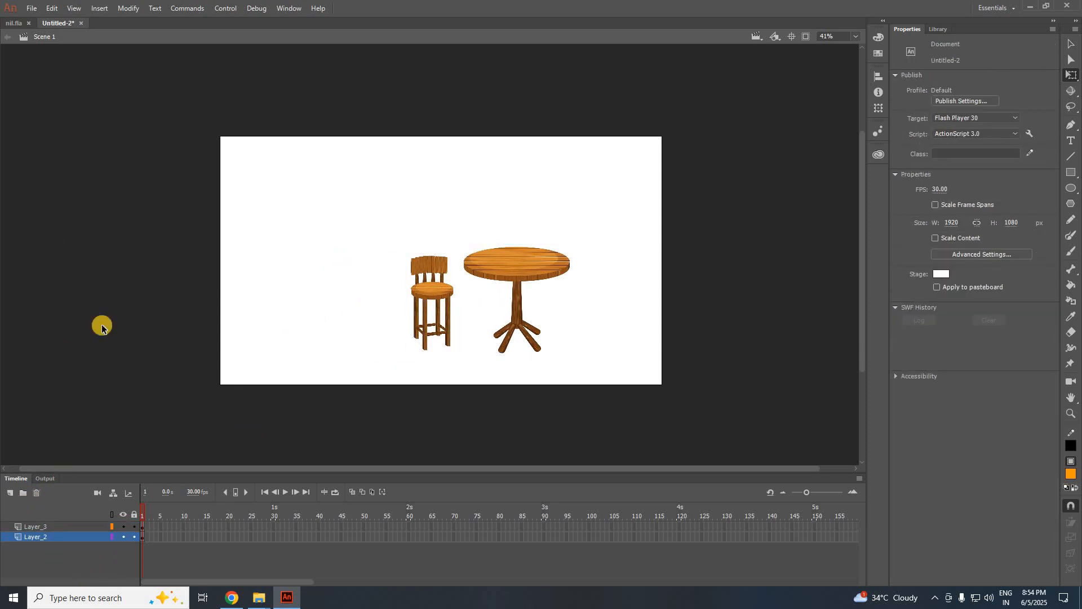
Copy the Armature_1 layer from nil.fla, paste it above Layer_3, and place the man beside the table.
left_click(13, 24)
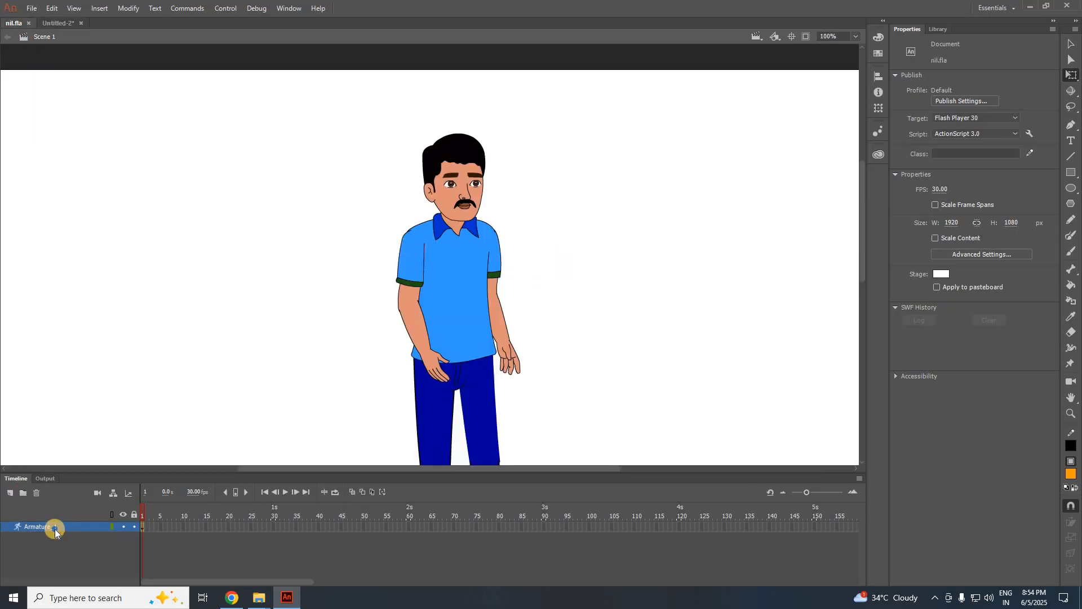
right_click(55, 529)
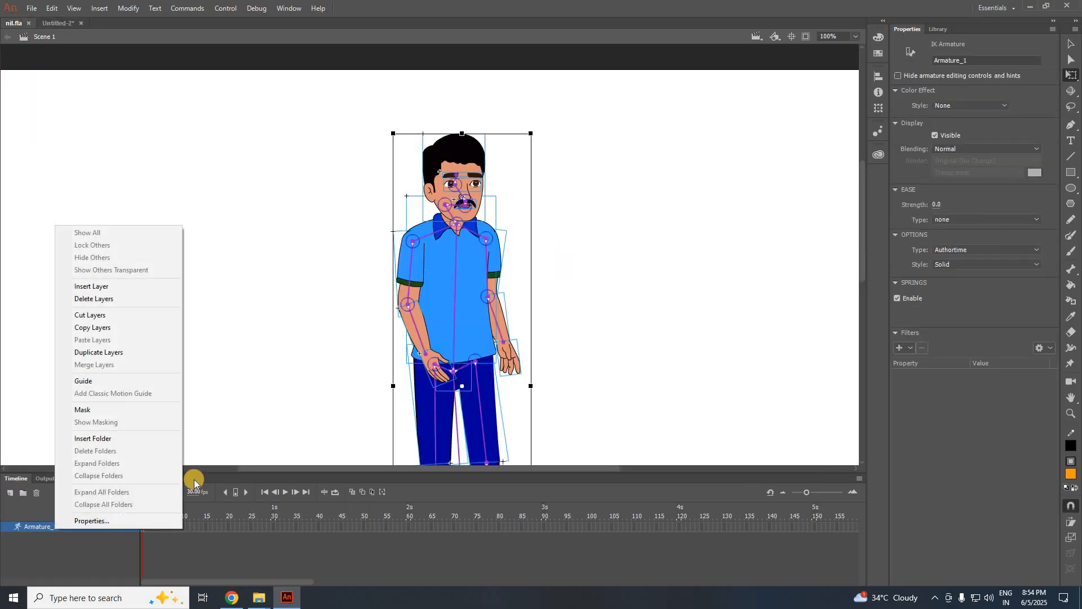
left_click(140, 327)
left_click(62, 26)
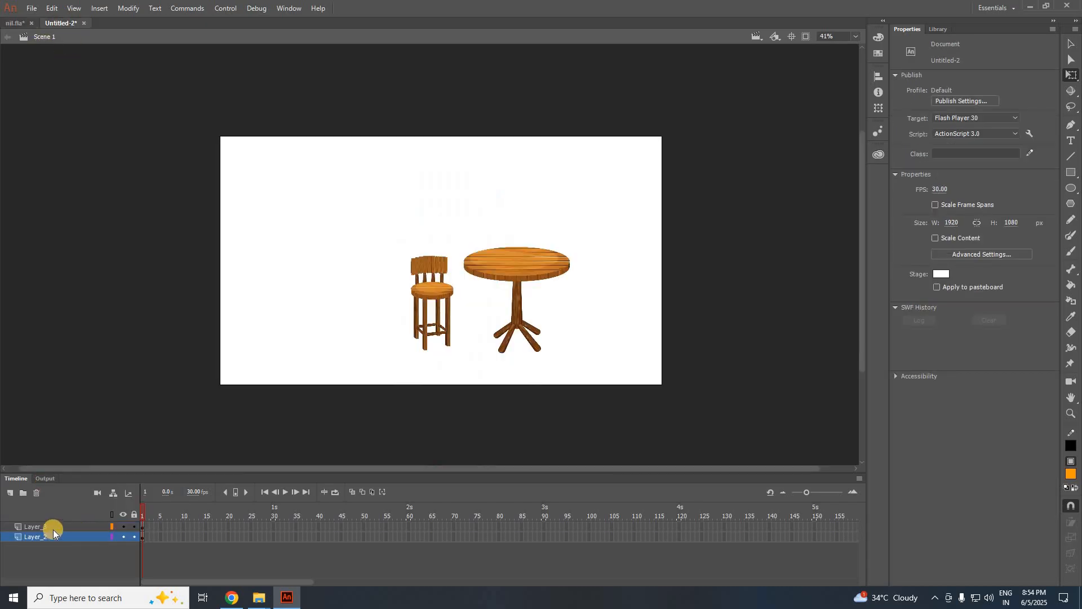
right_click(53, 529)
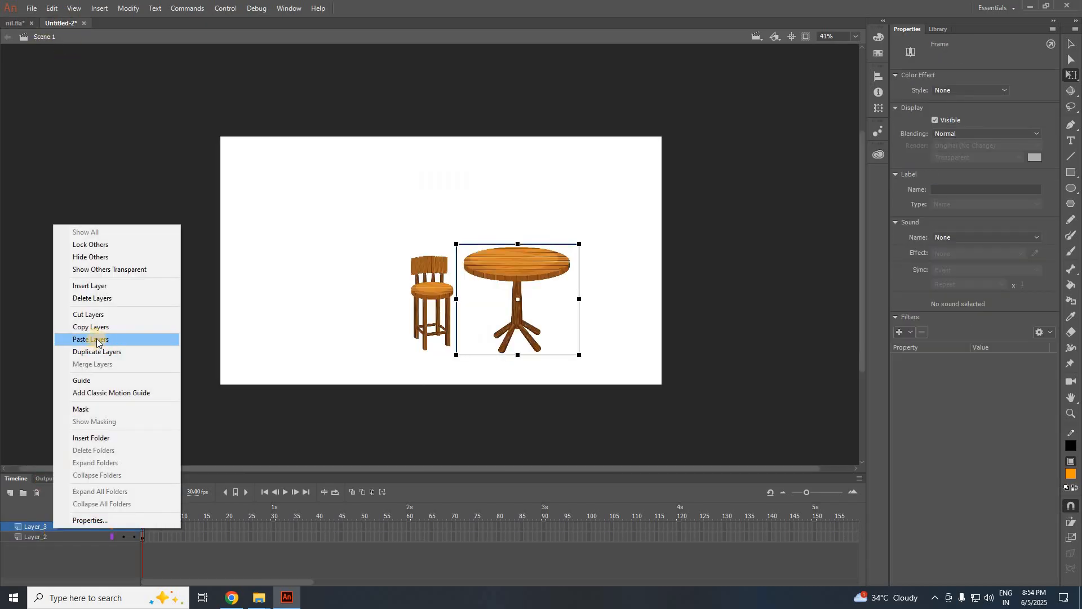
left_click(103, 342)
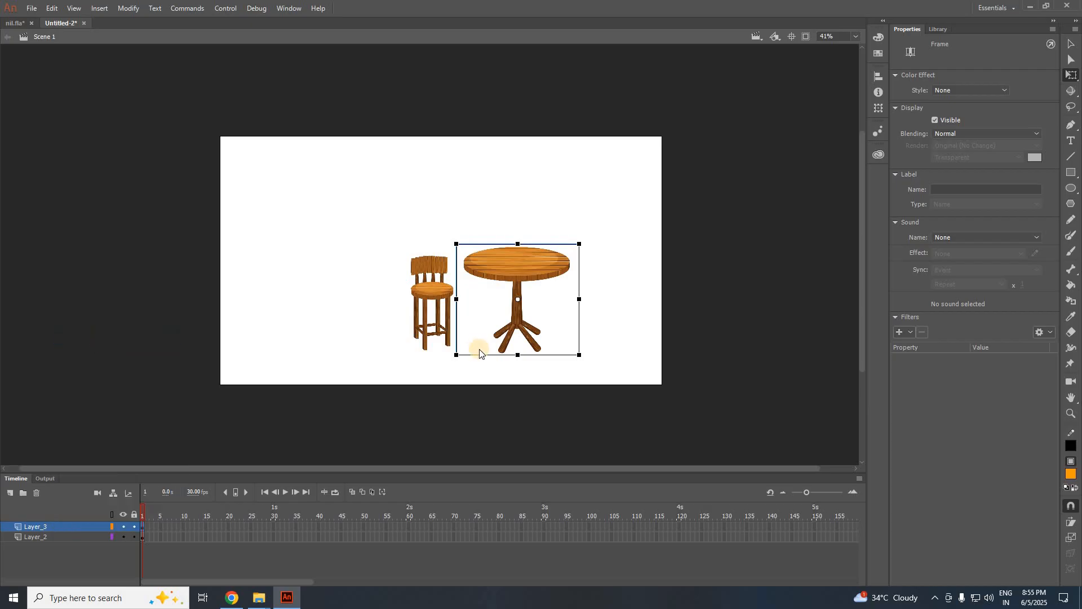
mouse_move(459, 241)
left_mouse_down()
mouse_move(364, 254)
mouse_move(457, 251)
left_mouse_up()
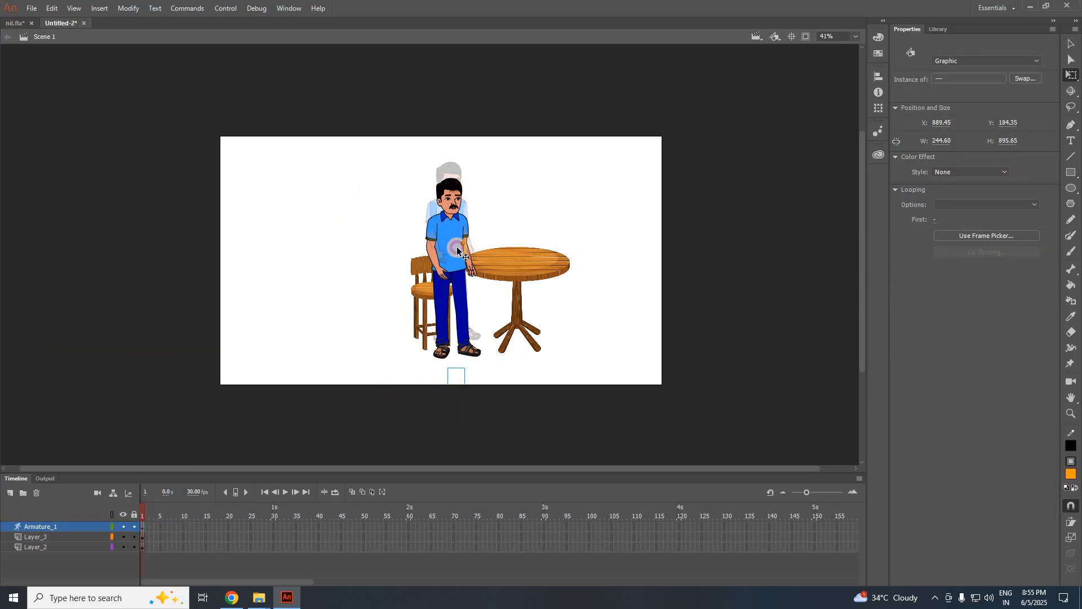
Enlarge the man to about 259 × 949 and move him down-left in front of the chair.
scroll(455, 318, "up", 2)
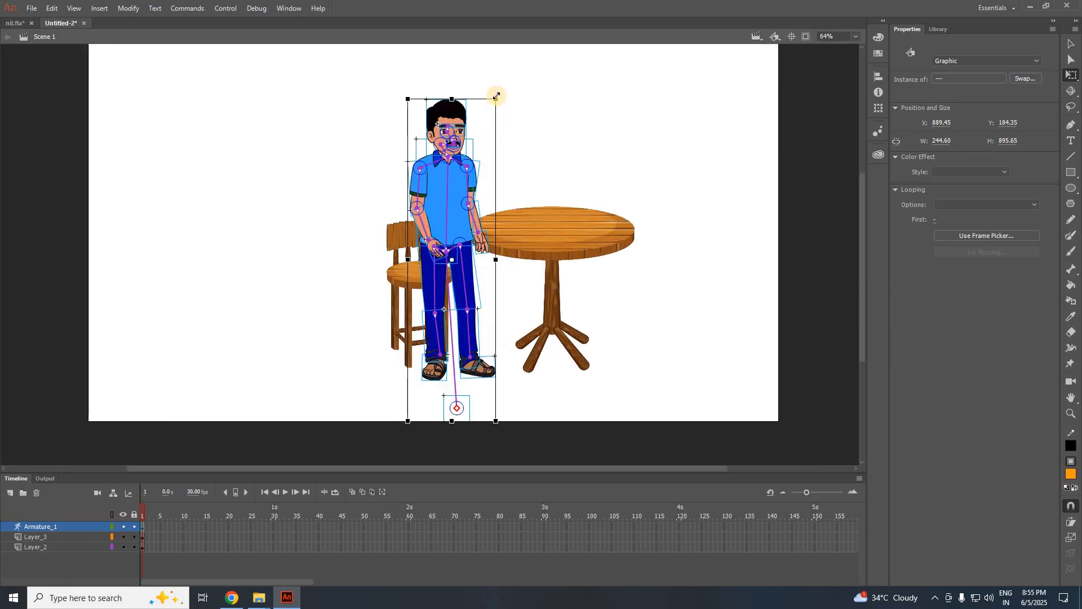
left_click_drag(496, 97, 508, 86)
mouse_move(453, 200)
left_mouse_down()
mouse_move(449, 216)
mouse_move(441, 210)
left_mouse_up()
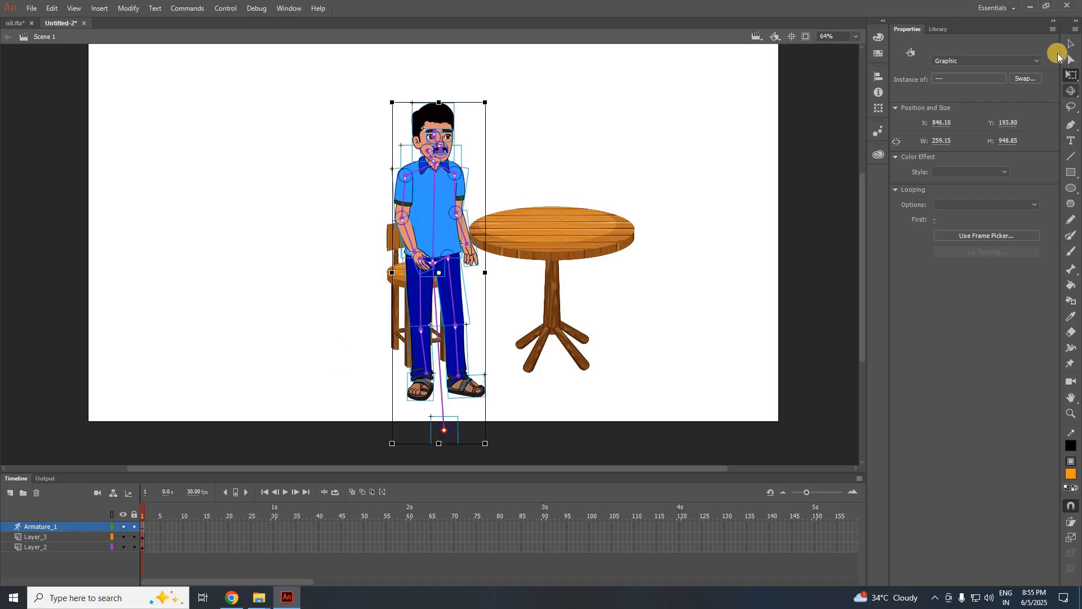
left_click(1071, 43)
Drag the leg IK bones into a seated pose with both shins hanging nearly vertical.
scroll(442, 297, "up", 4)
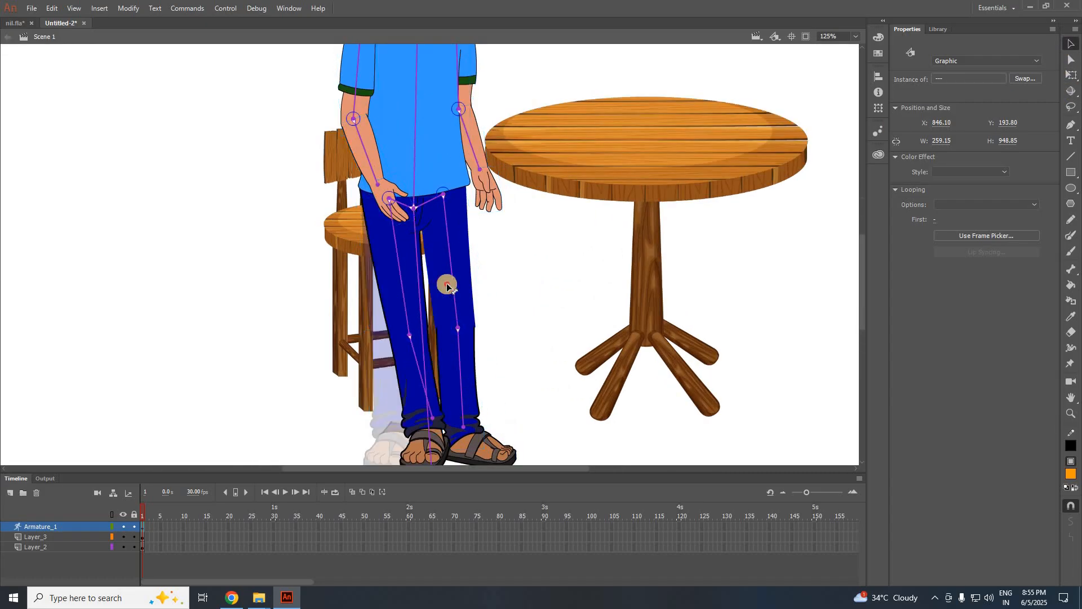
left_click_drag(447, 285, 508, 307)
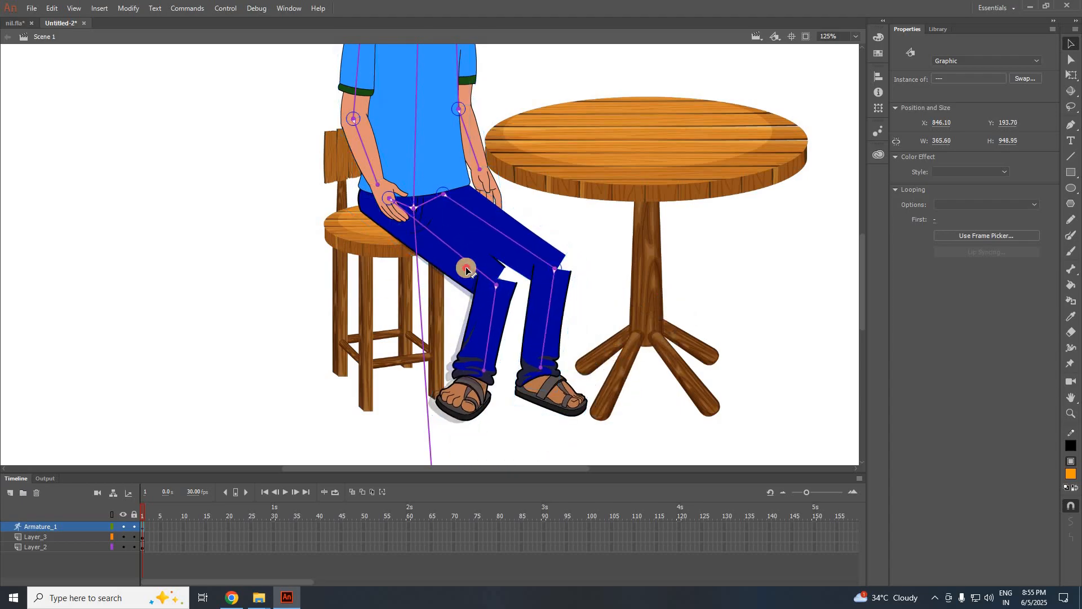
scroll(168, 356, "down", 2)
scroll(386, 330, "up", 4)
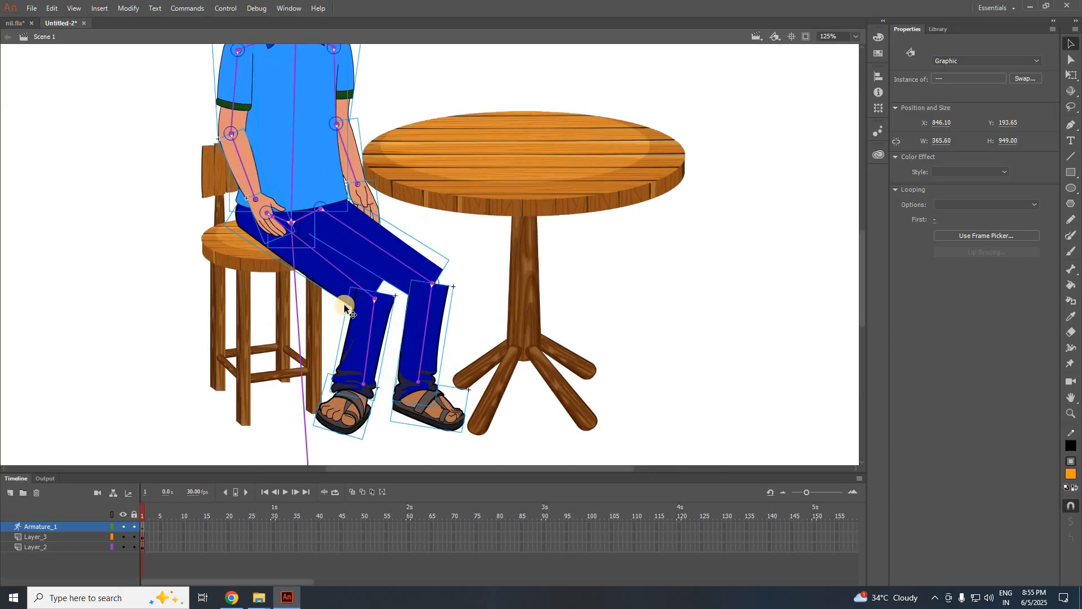
left_click_drag(416, 305, 410, 381)
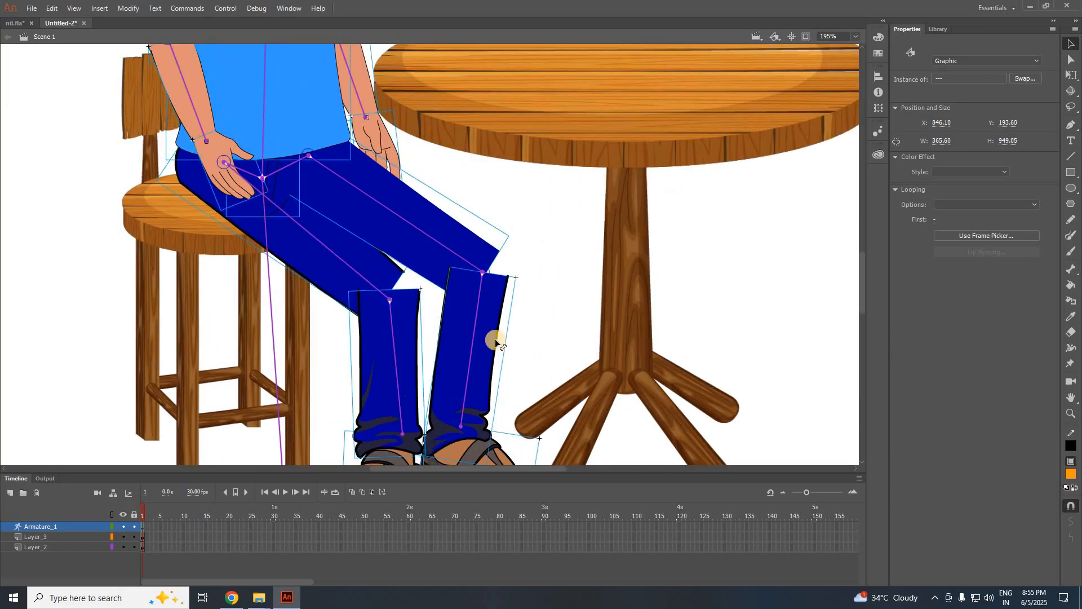
left_click_drag(502, 336, 514, 324)
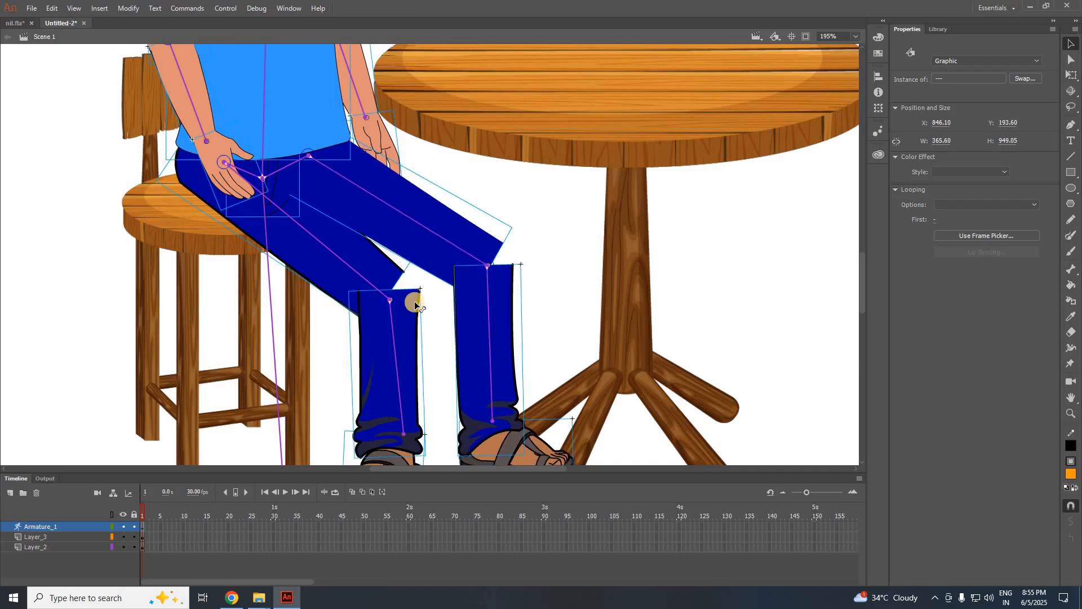
left_click(234, 317)
scroll(234, 317, "down", 4)
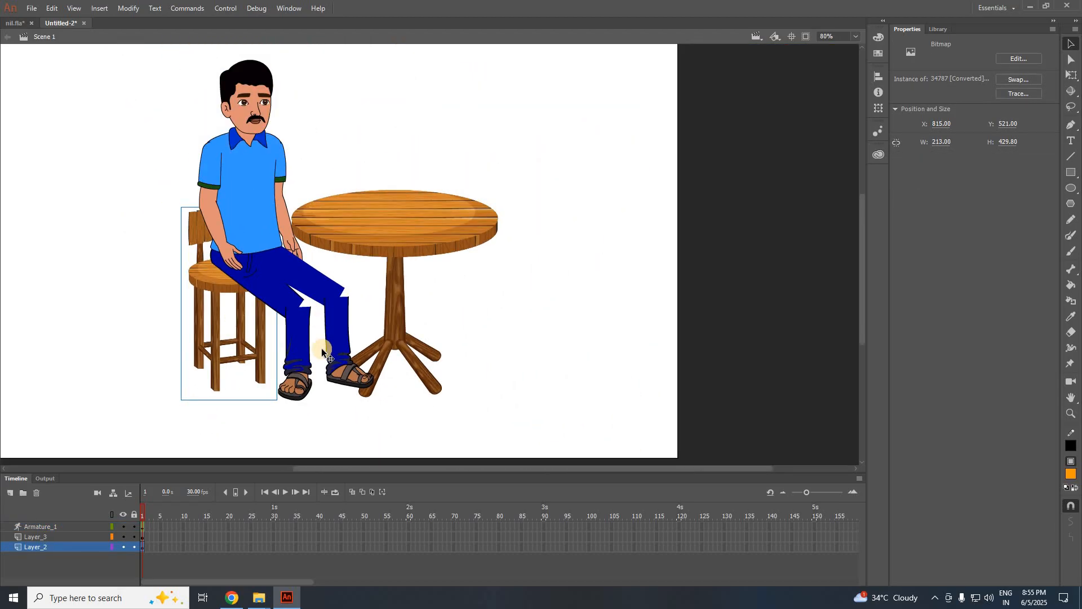
Drill into the left thigh symbol to edit it in place.
scroll(324, 348, "up", 5)
scroll(364, 347, "up", 3)
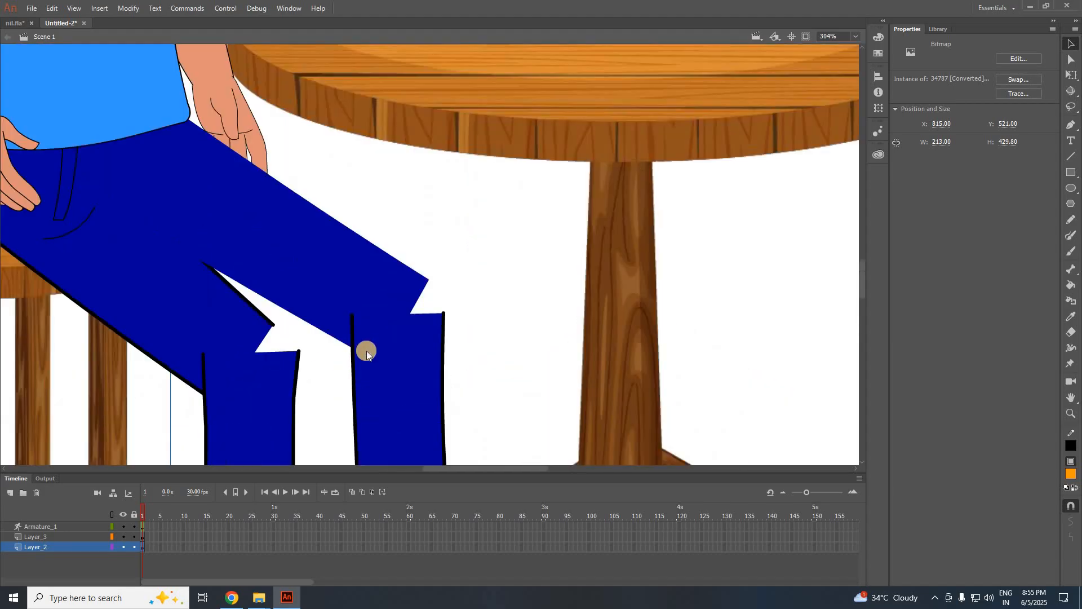
double_click(279, 359)
scroll(386, 338, "down", 2)
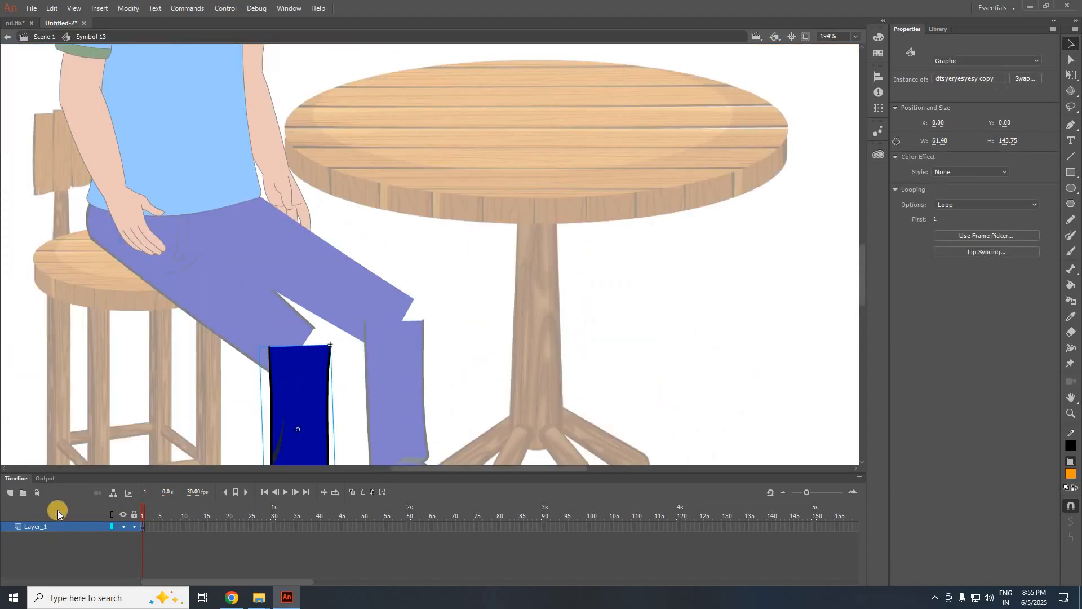
scroll(315, 398, "up", 3)
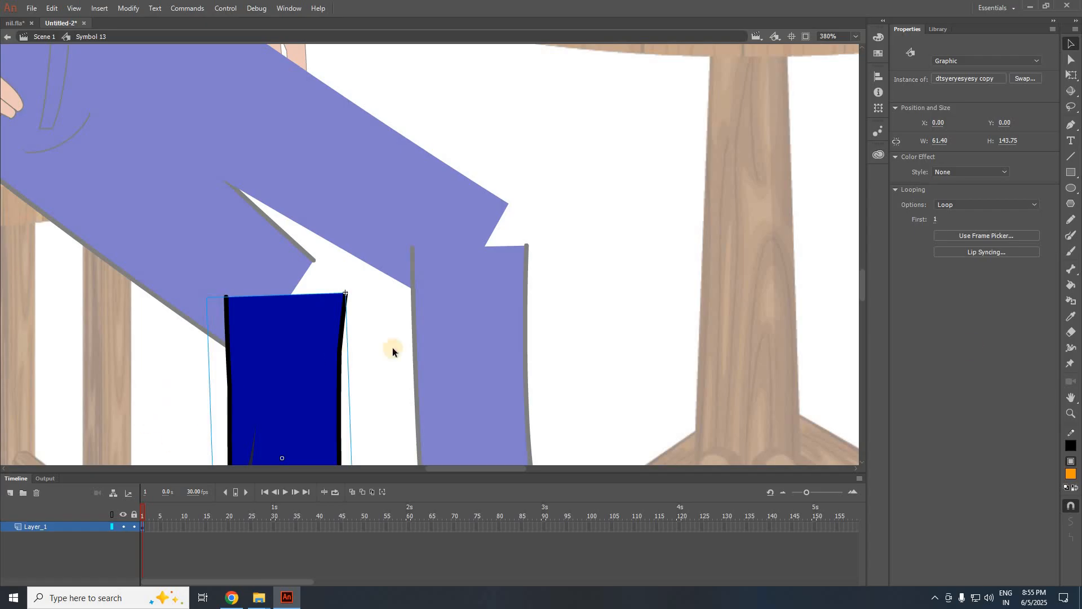
double_click(266, 268)
left_click(329, 285)
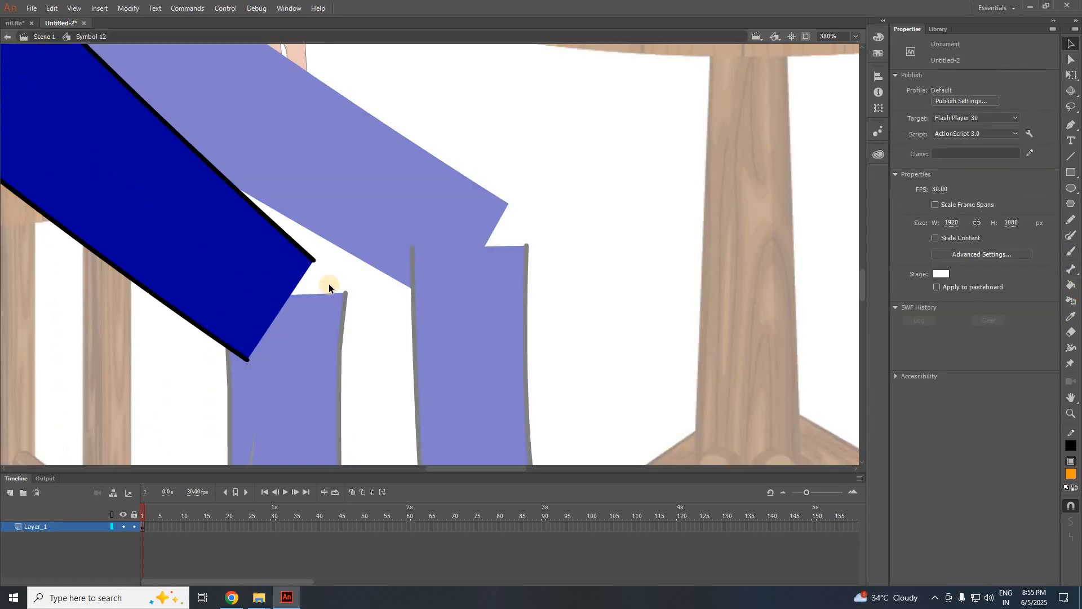
Brush a black rounded outline at the left knee, fill it with the thigh's dark blue, and return to Scene 1.
left_click(1070, 300)
left_click(1071, 474)
left_click(1070, 444)
left_click(1071, 251)
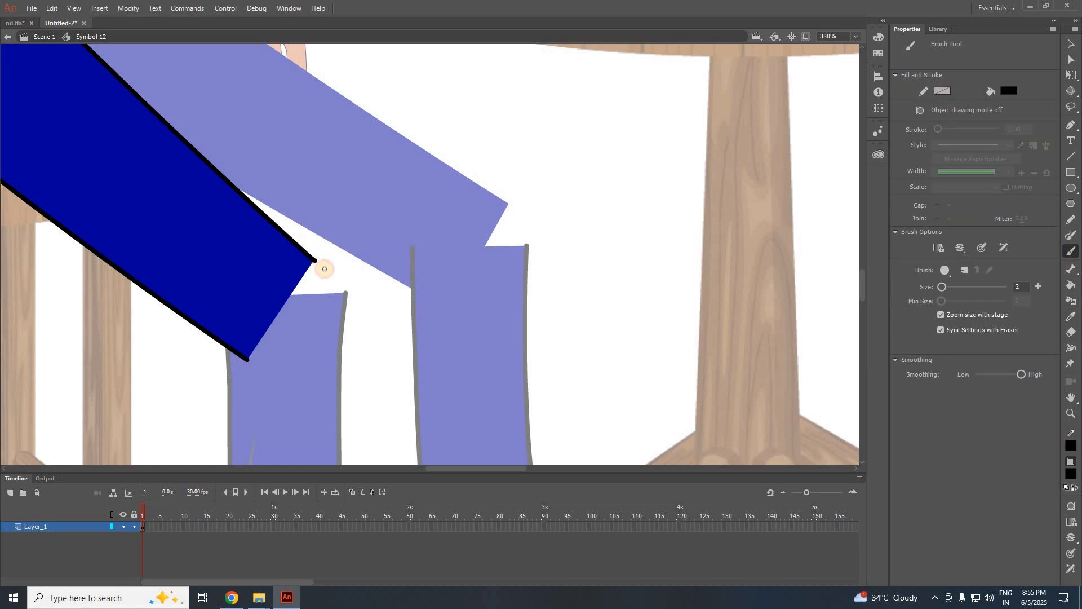
mouse_move(342, 324)
left_mouse_down()
mouse_move(333, 344)
mouse_move(254, 367)
left_mouse_up()
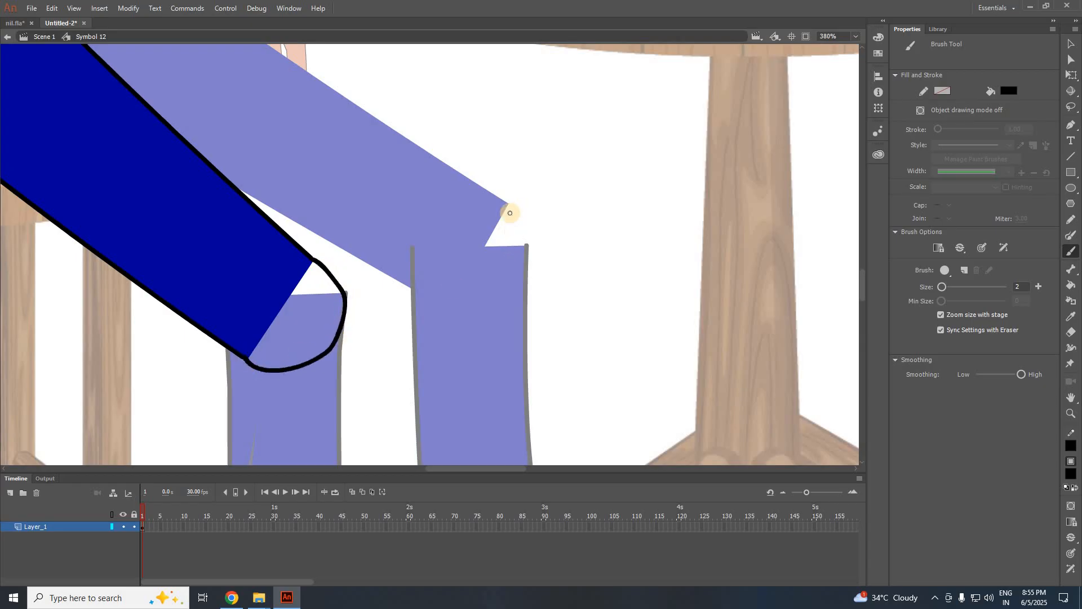
key("i")
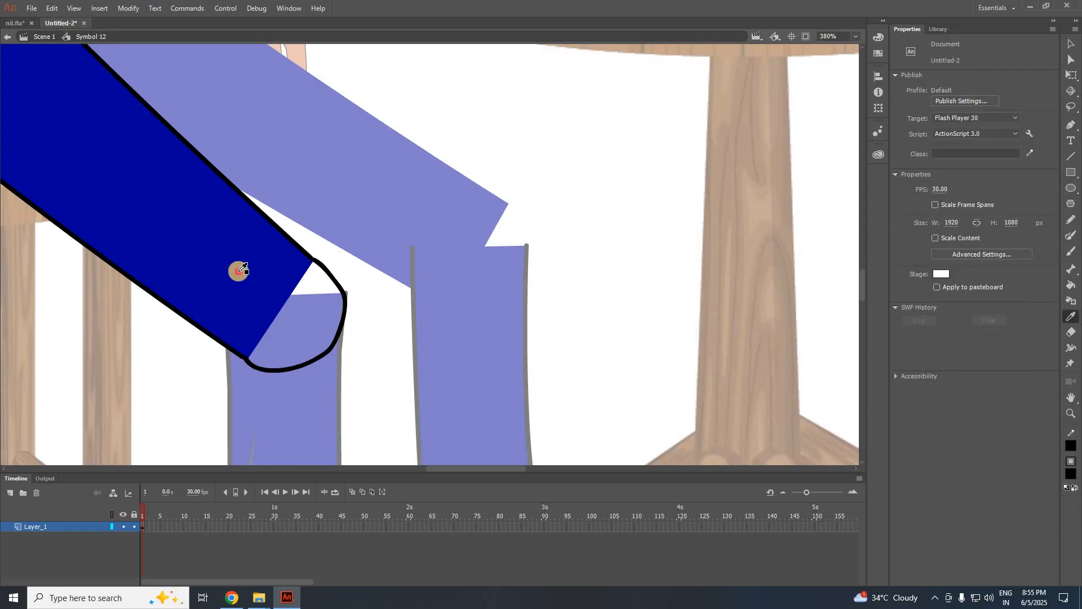
left_click(279, 295)
left_click(298, 317)
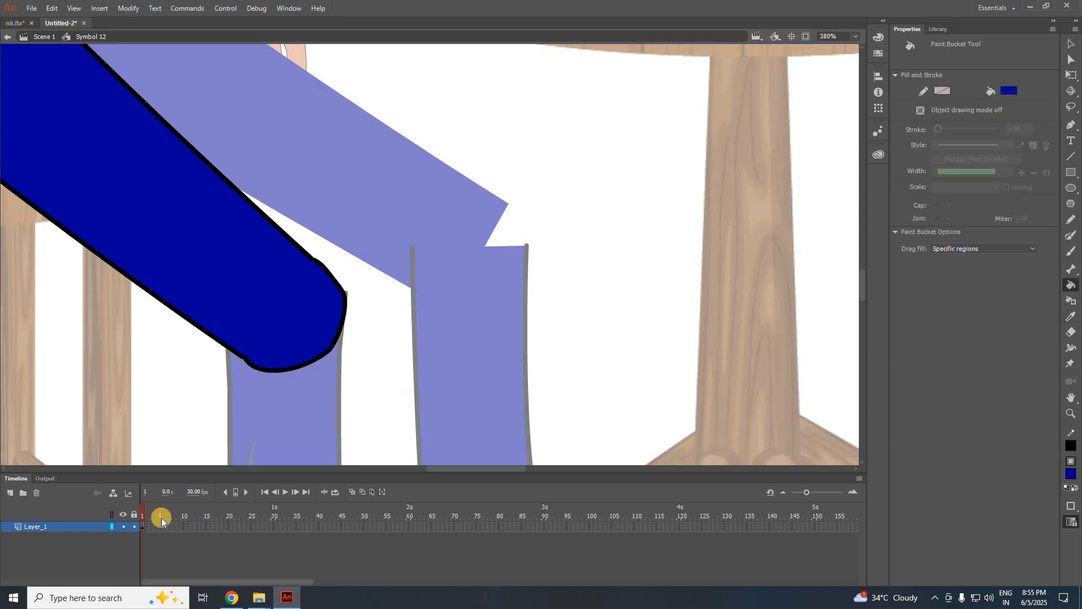
left_click(43, 36)
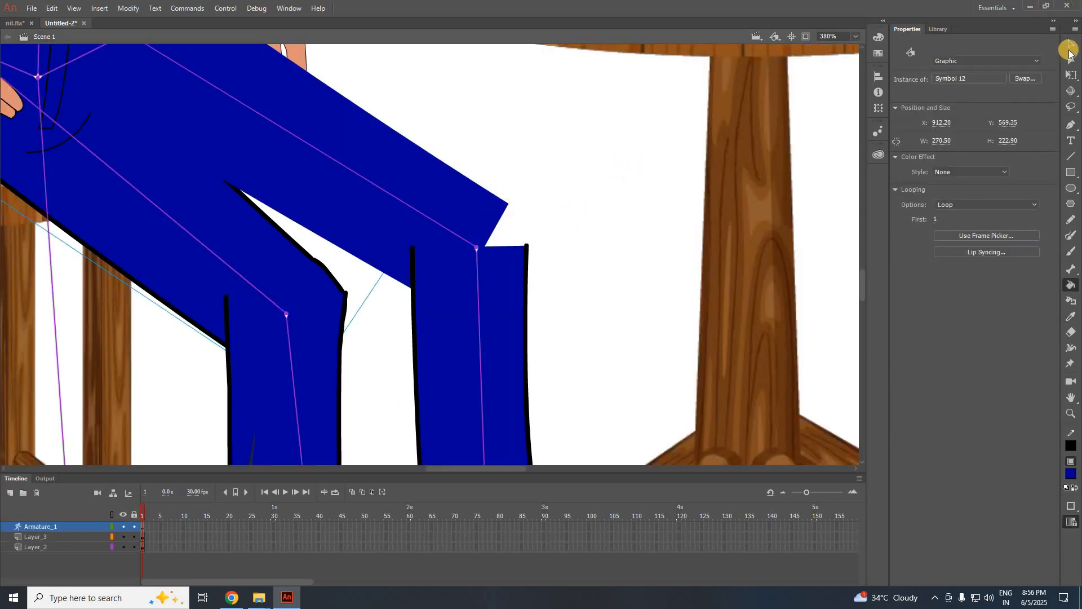
Attempt a black brush outline on the right thigh's knee, then undo it and dismiss the drawing warning.
left_click(1071, 44)
double_click(476, 204)
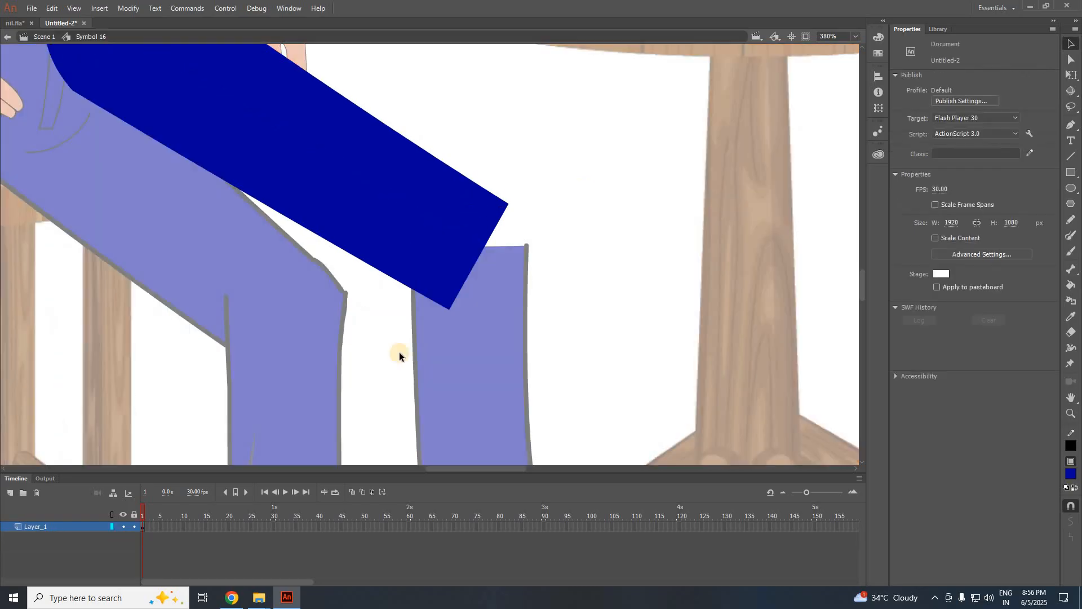
left_click(1072, 473)
left_click(1072, 444)
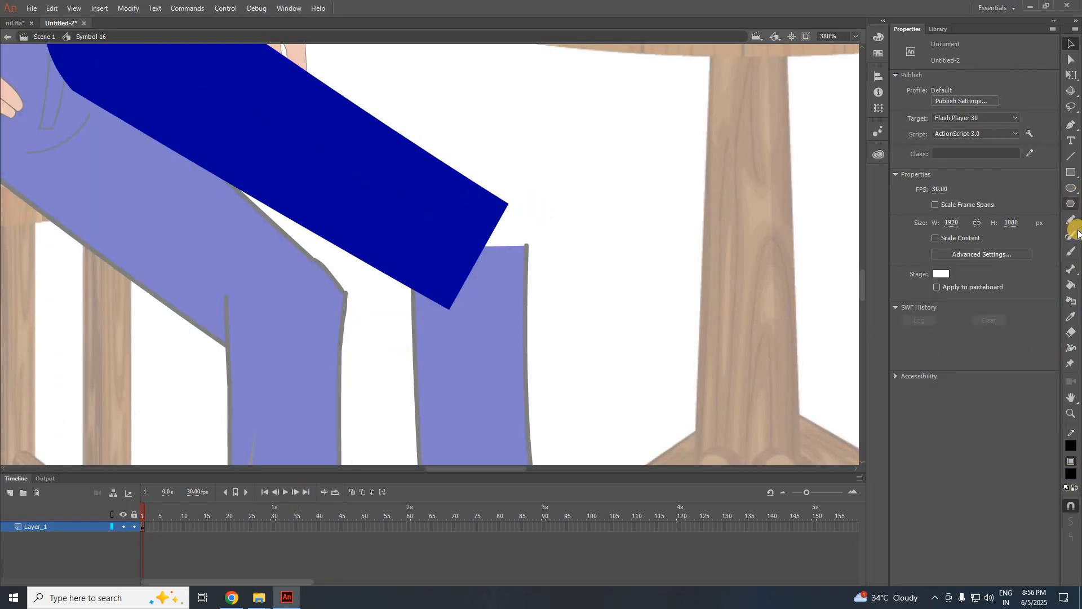
left_click(1071, 251)
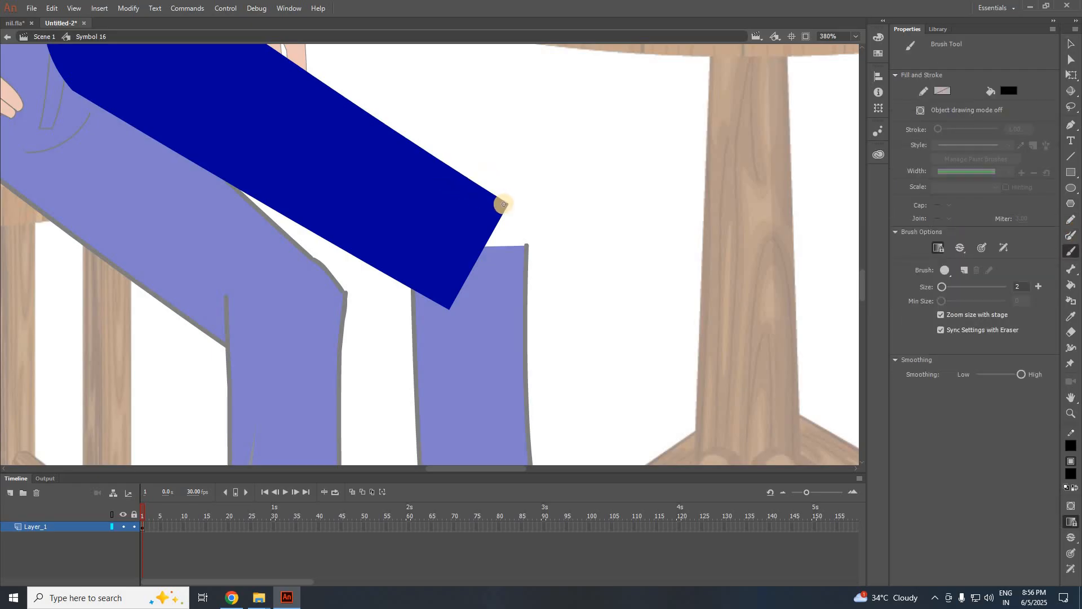
left_click(504, 204)
mouse_move(524, 261)
left_mouse_down()
mouse_move(499, 290)
mouse_move(450, 309)
left_mouse_up()
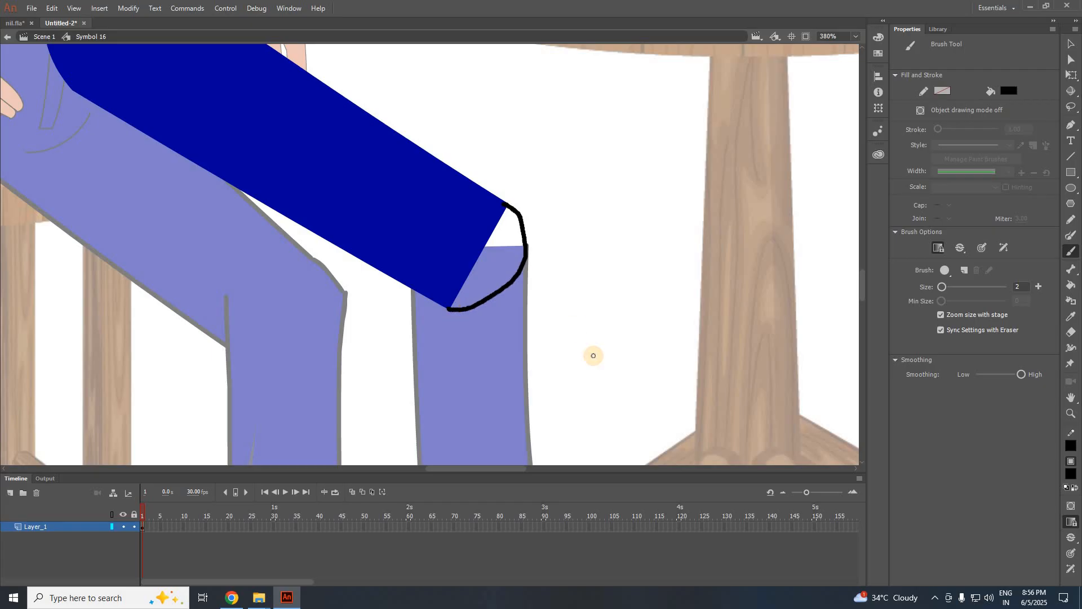
key("ctrl+z")
key("ctrl+e")
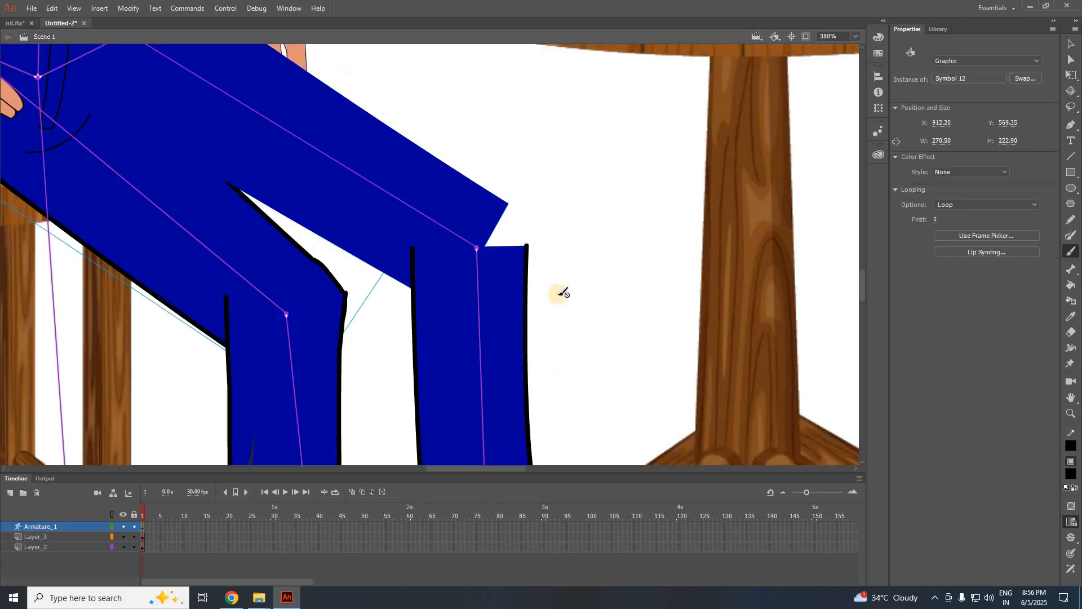
left_click(520, 316)
key("Return")
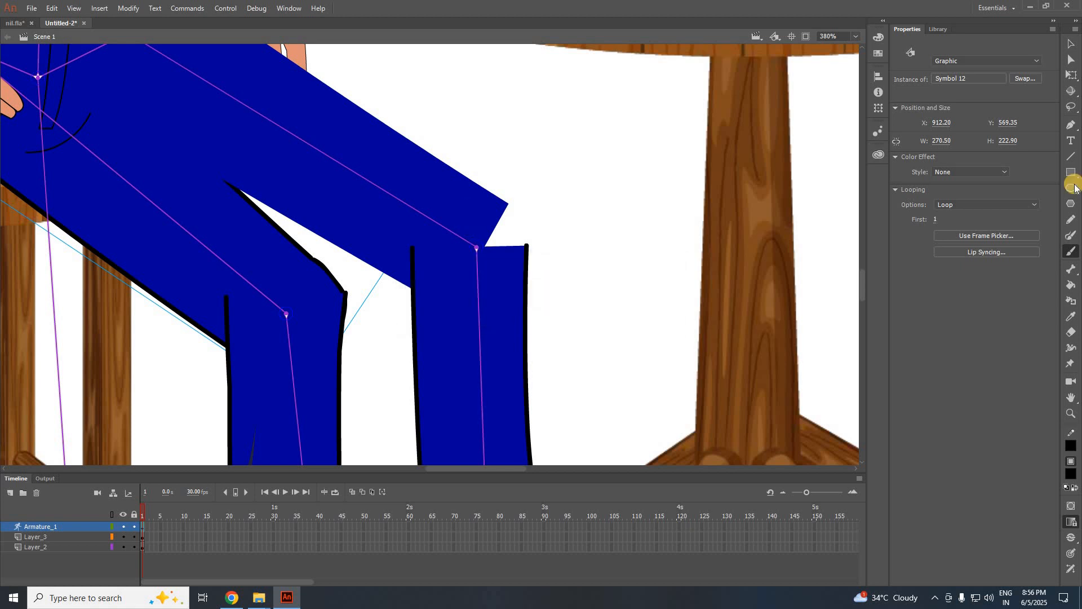
left_click(1072, 42)
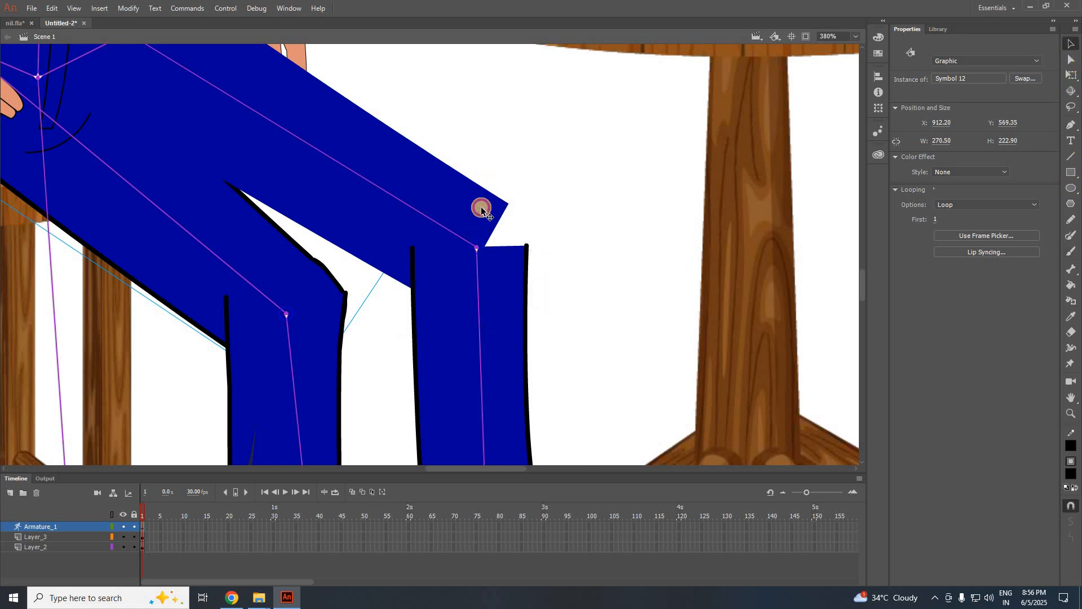
Re-enter the right thigh symbol, draw a dark blue rounded knee outline and fill it dark blue.
double_click(481, 210)
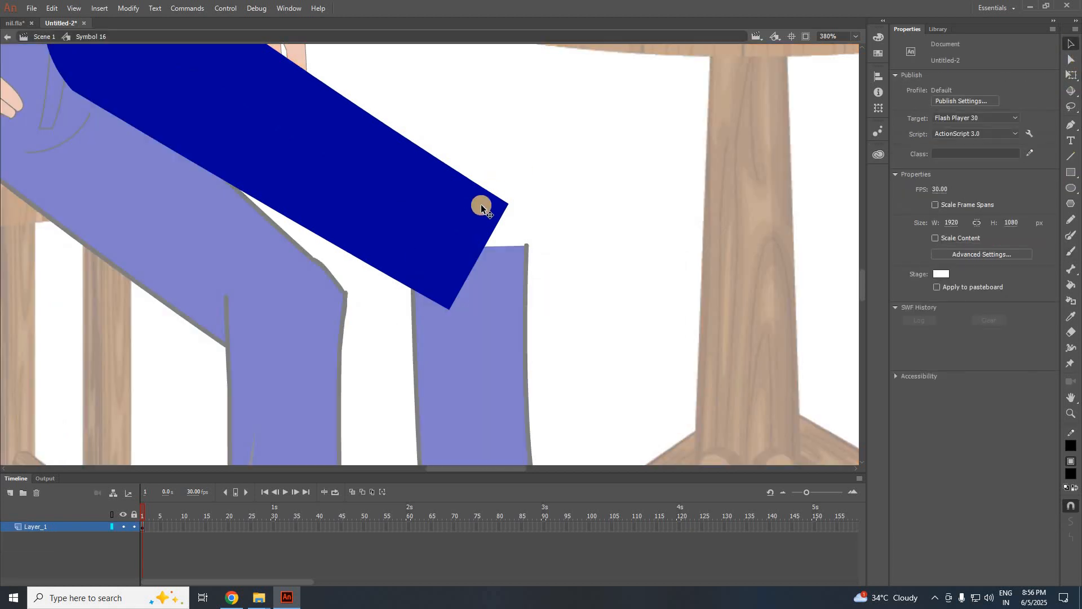
left_click(1072, 473)
left_click(1071, 473)
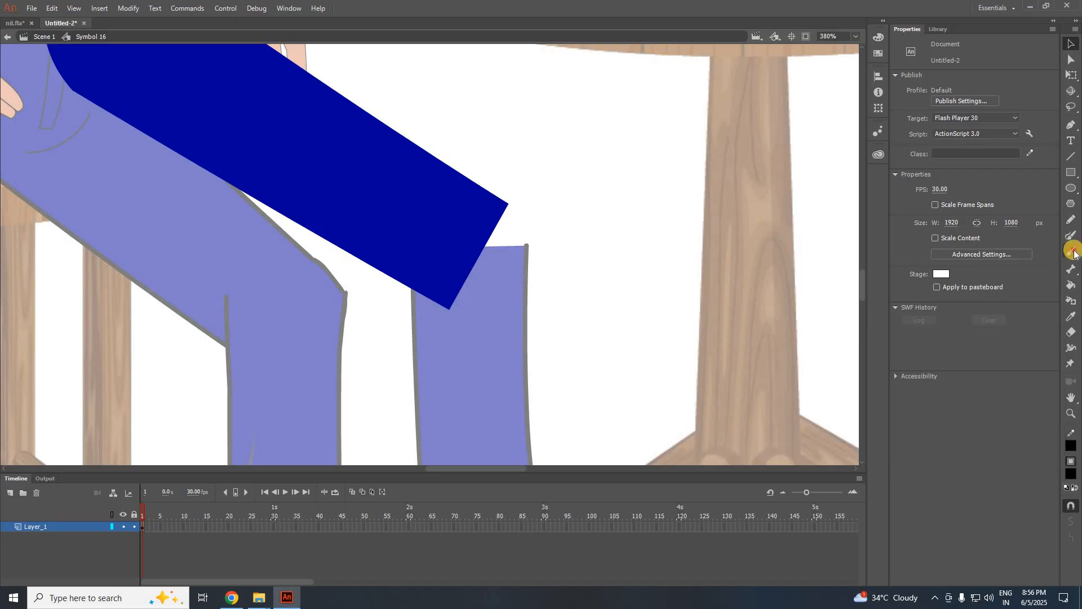
left_click(1071, 251)
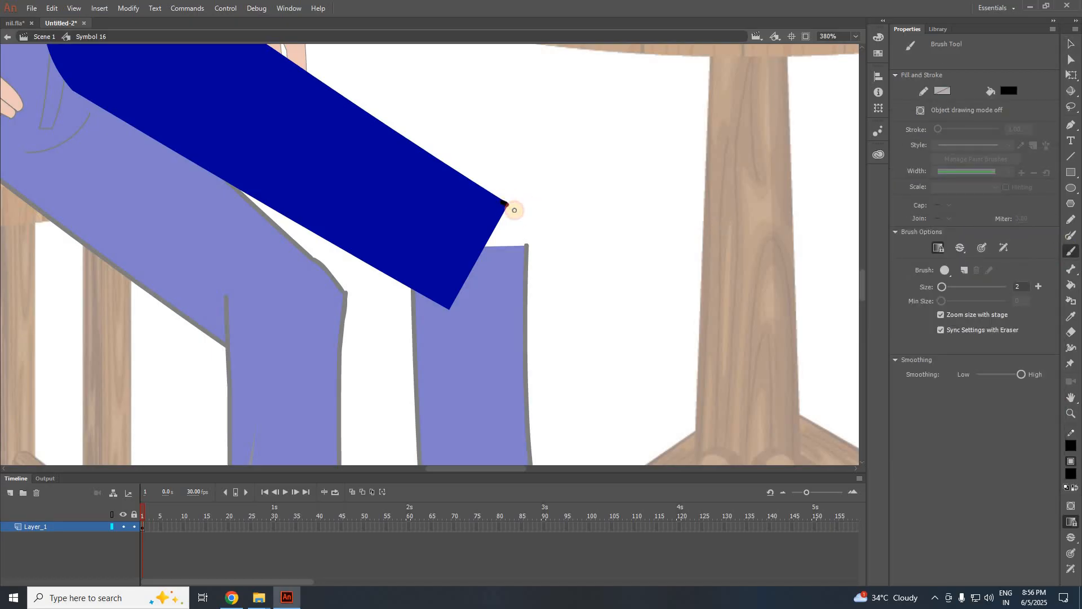
left_click_drag(508, 279, 508, 280)
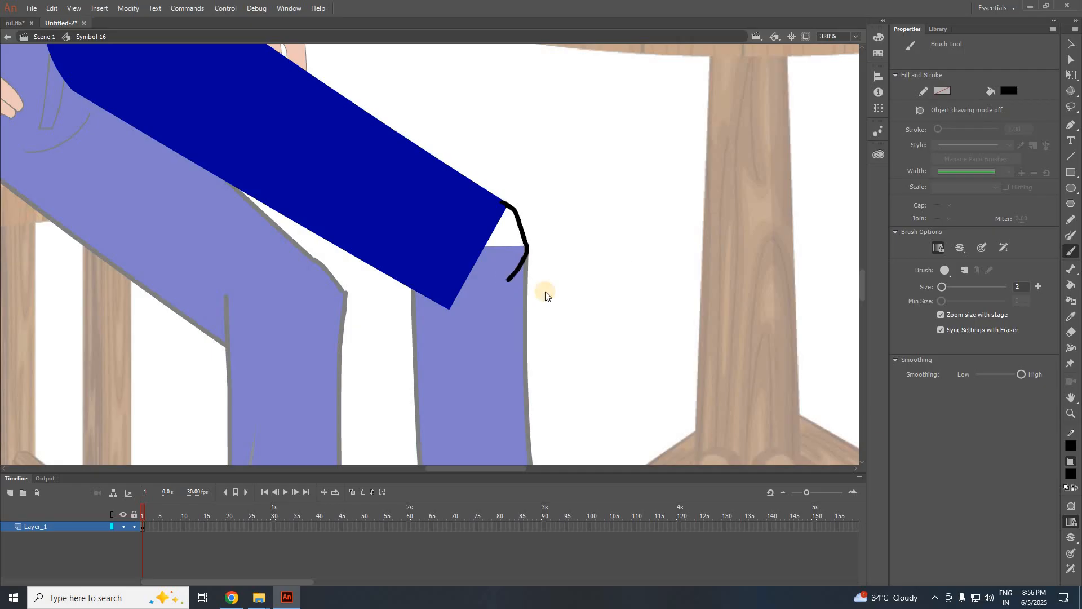
left_click(1071, 473)
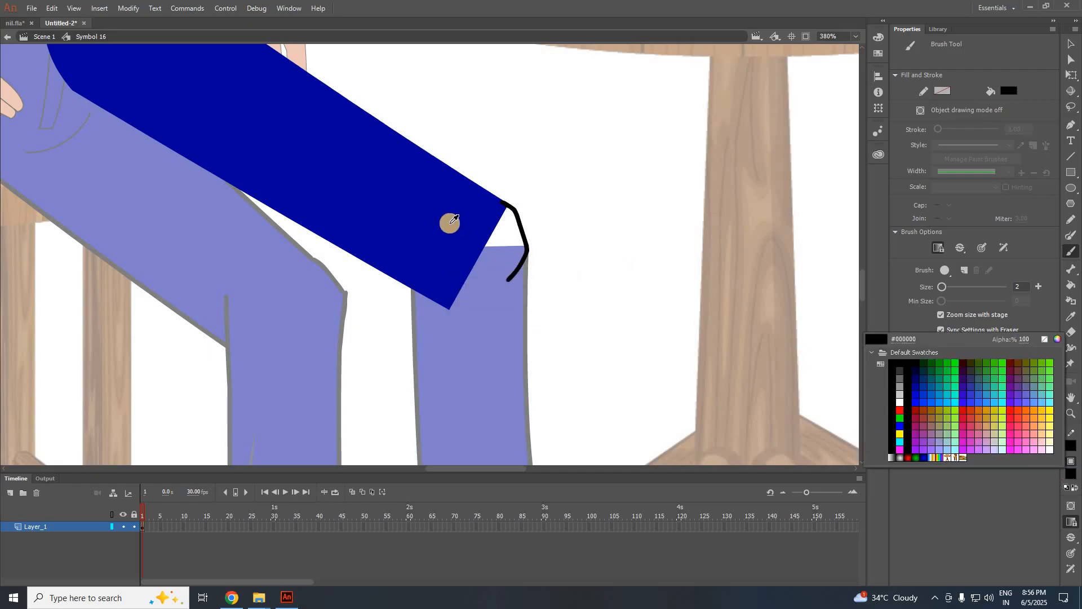
left_click(449, 222)
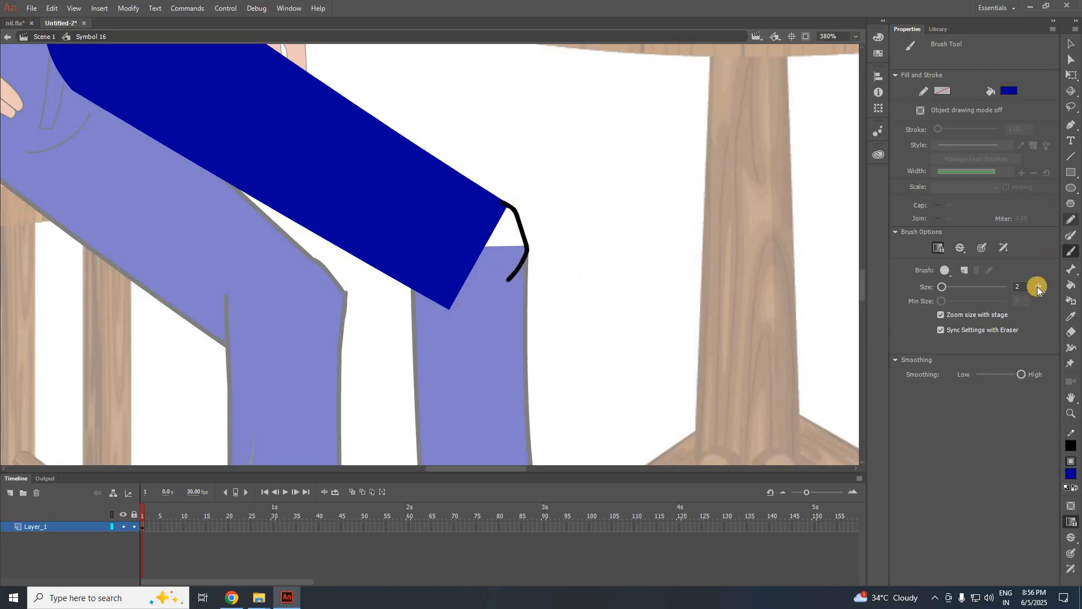
key("ctrl+z")
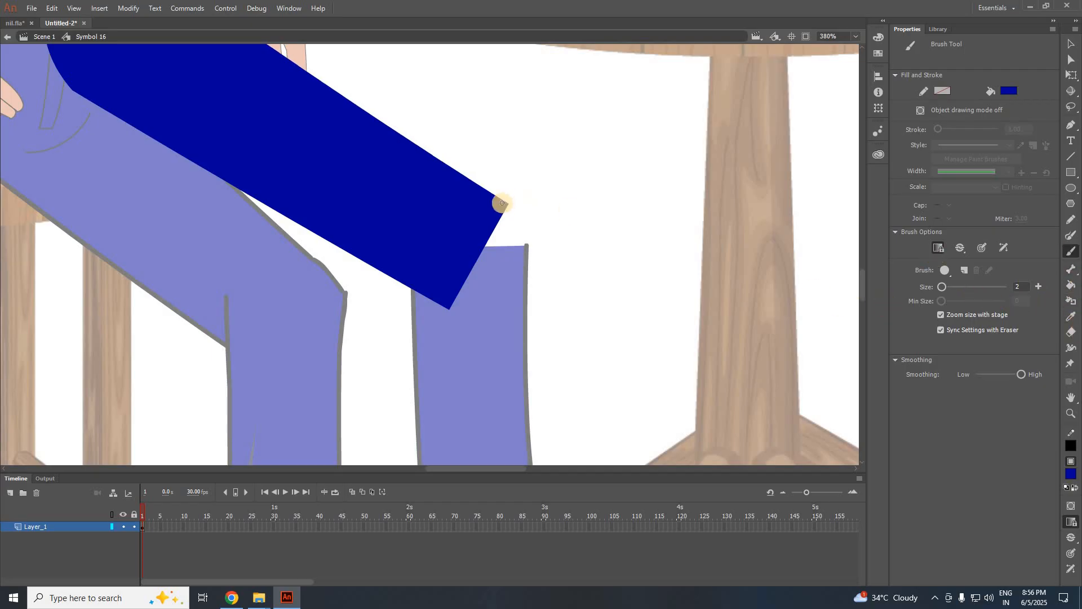
mouse_move(505, 204)
left_mouse_down()
mouse_move(527, 247)
mouse_move(497, 291)
mouse_move(452, 308)
left_mouse_up()
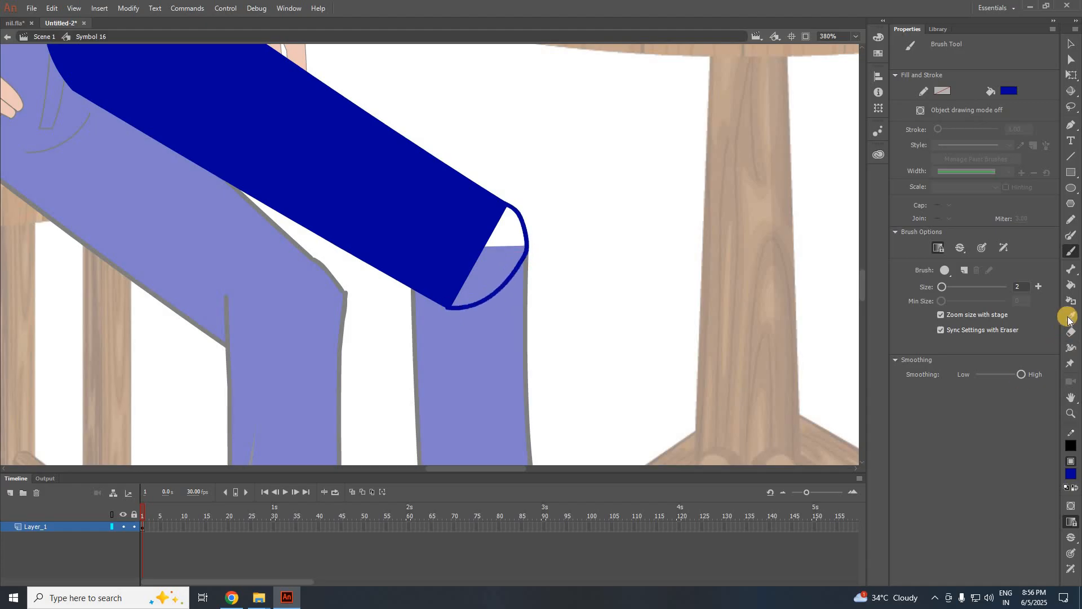
left_click(1071, 284)
left_click(493, 266)
scroll(471, 263, "down", 2)
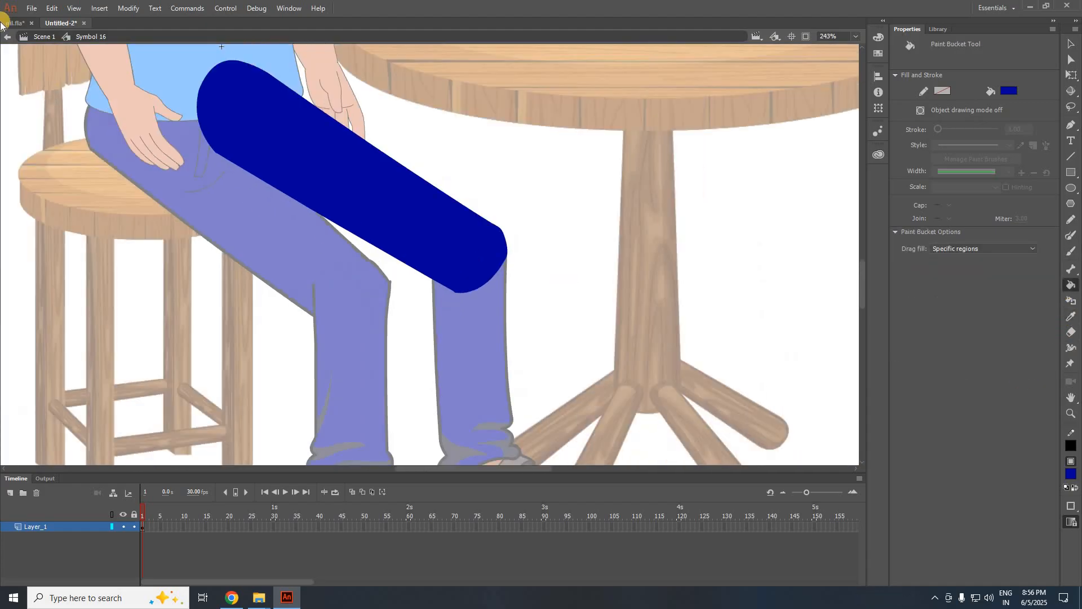
Return to Scene 1, lock Layer_3 and Layer_2, and add a new layer for the bowl.
left_click(43, 36)
scroll(402, 294, "down", 2)
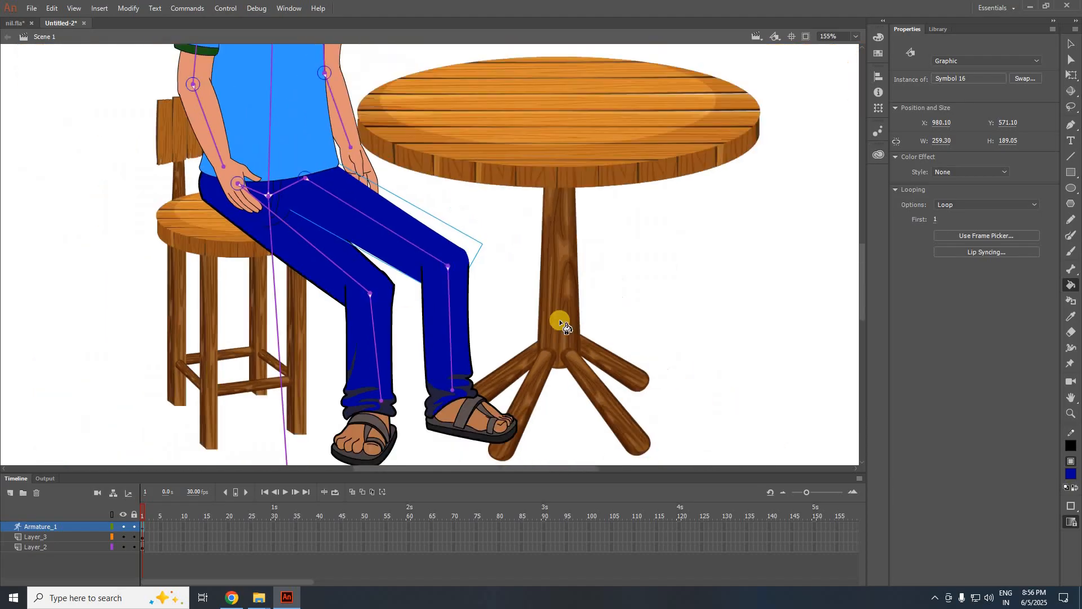
left_click(1071, 43)
left_click(708, 270)
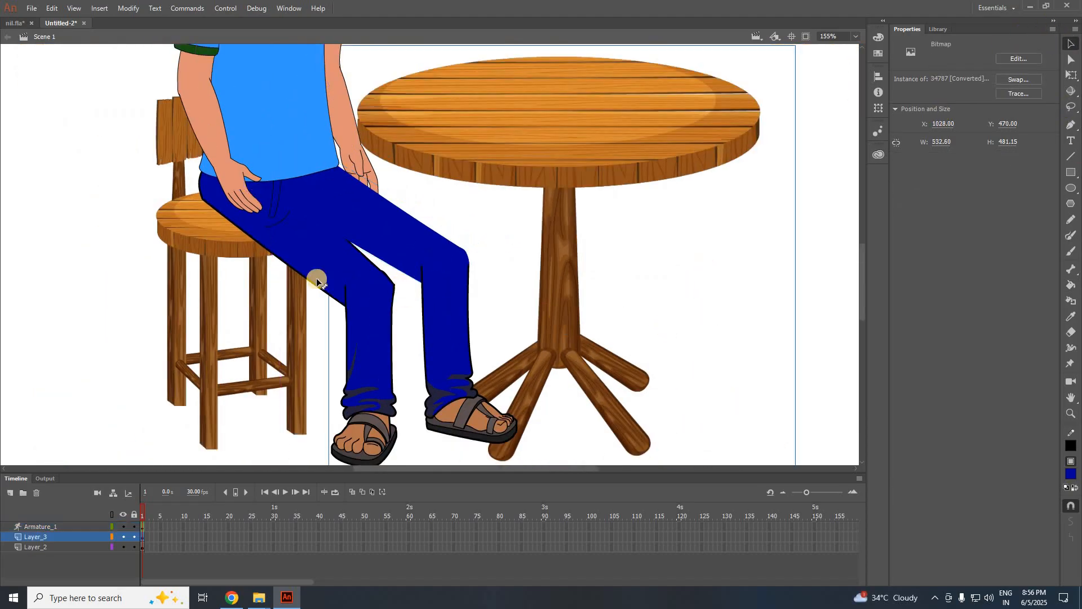
scroll(253, 276, "down", 2)
scroll(281, 307, "up", 2)
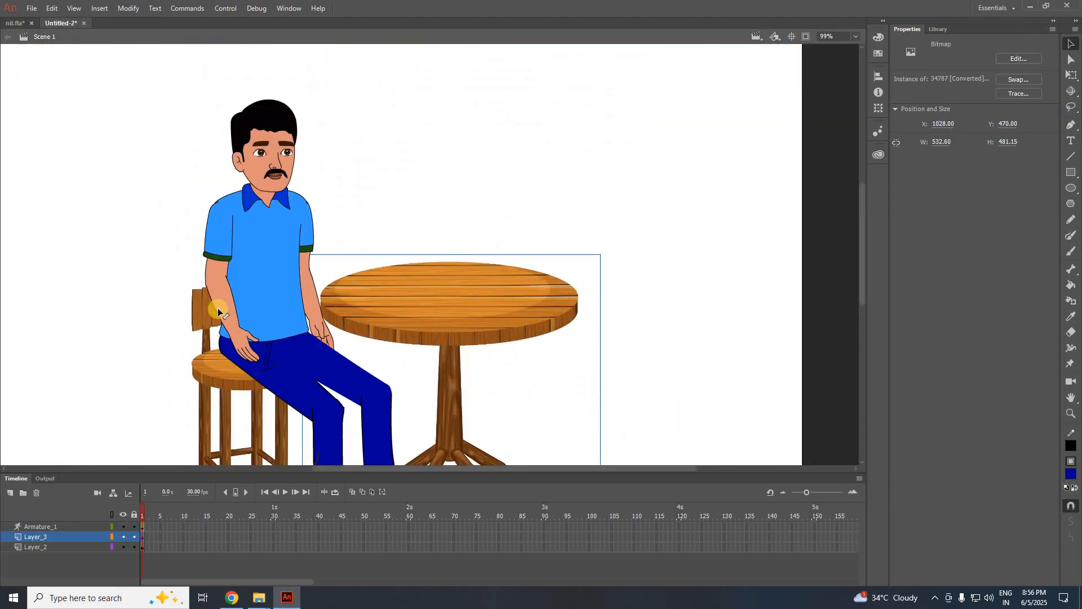
scroll(422, 271, "down", 2)
scroll(380, 296, "up", 1)
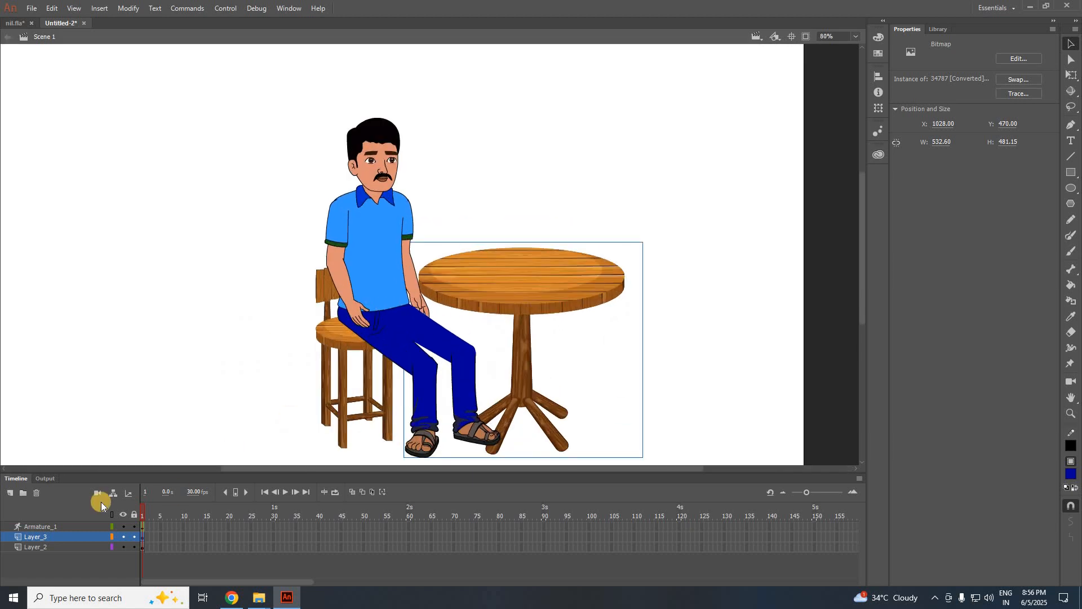
left_click(134, 537)
left_click(134, 547)
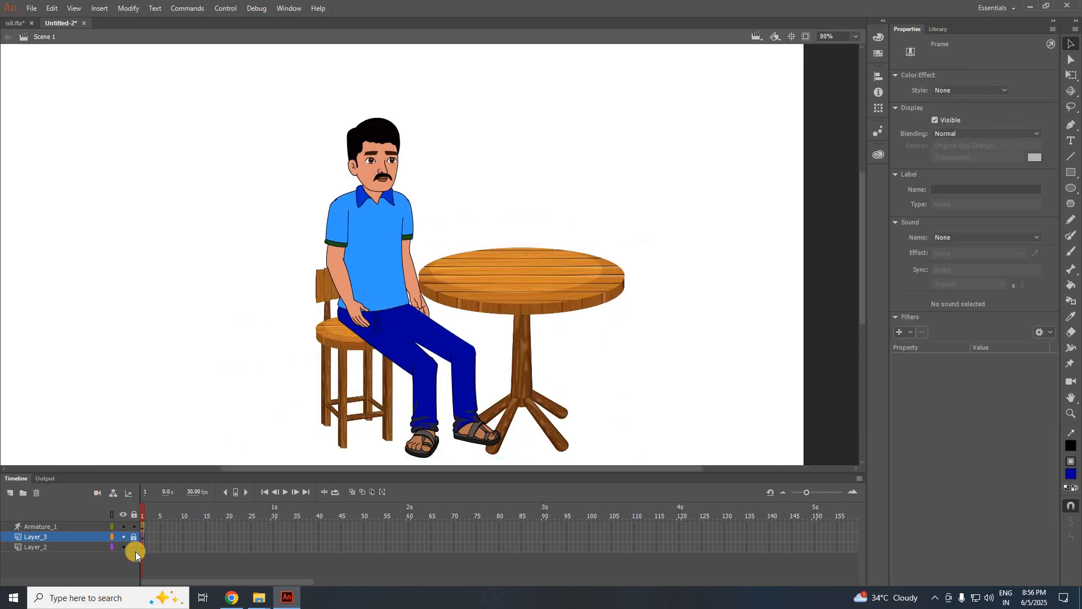
left_click(10, 494)
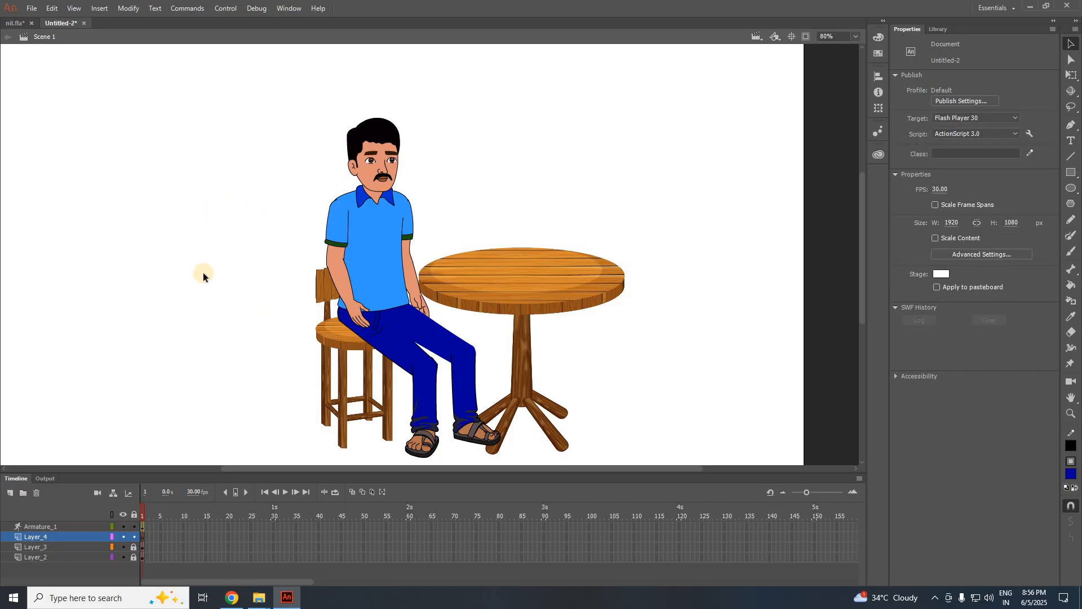
Drag the filled food bowl image onto the stage, scale it to about 145 × 83, and set it on the table near the man.
mouse_move(259, 598)
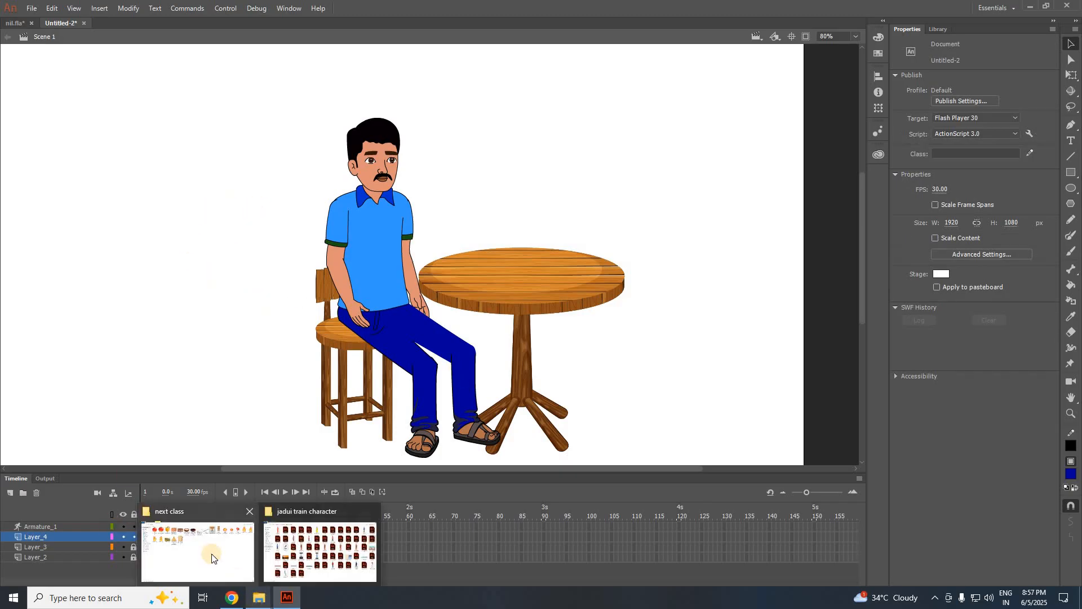
left_click(211, 554)
left_click_drag(427, 85, 525, 287)
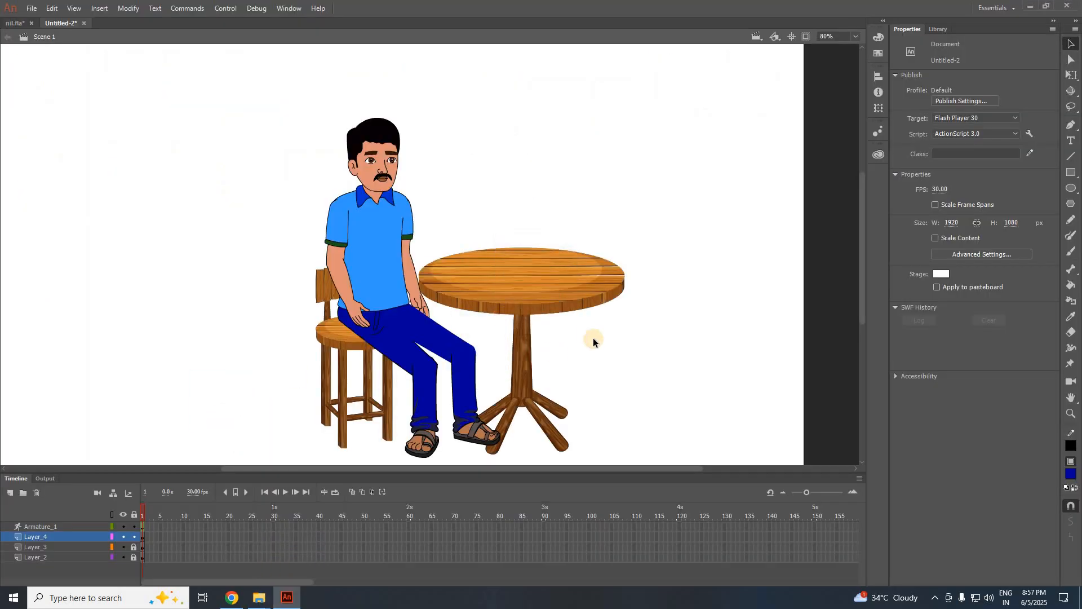
left_click(1066, 76)
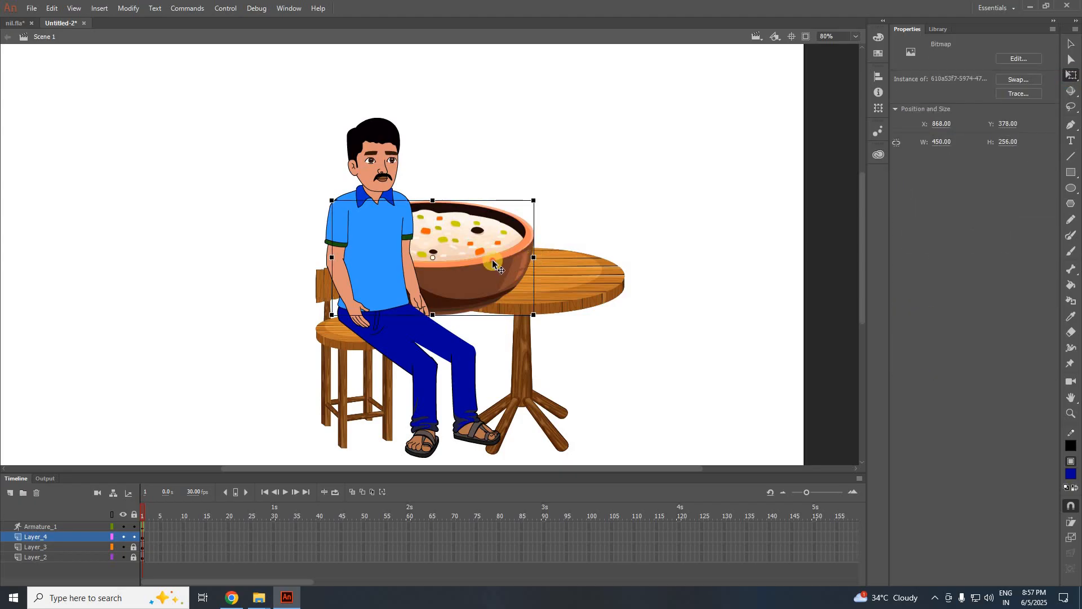
left_click_drag(494, 263, 595, 255)
left_click_drag(631, 192, 544, 227)
scroll(425, 245, "up", 3)
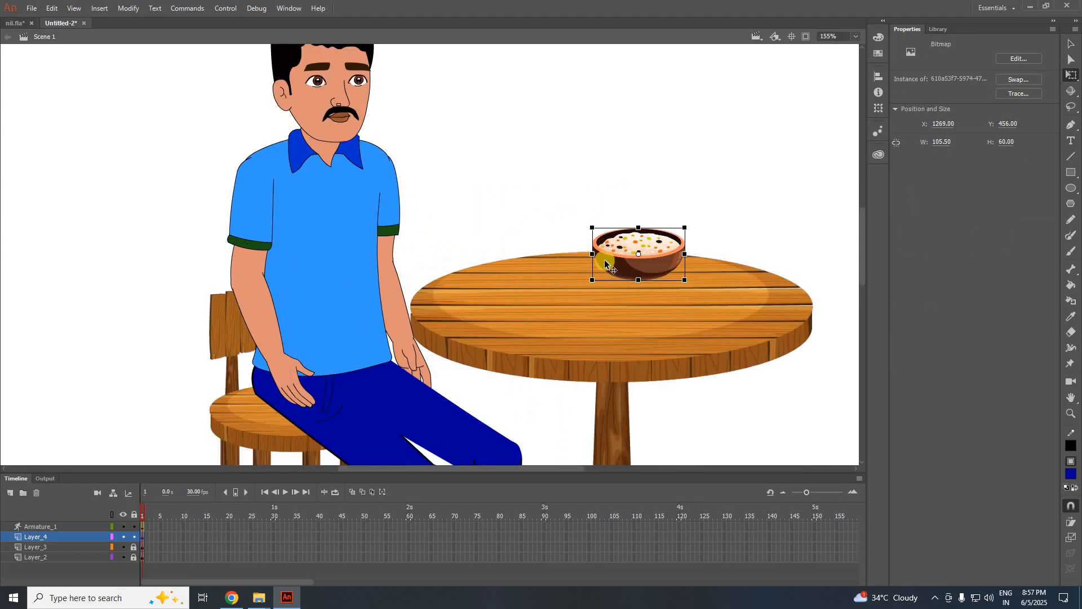
left_click_drag(628, 265, 482, 318)
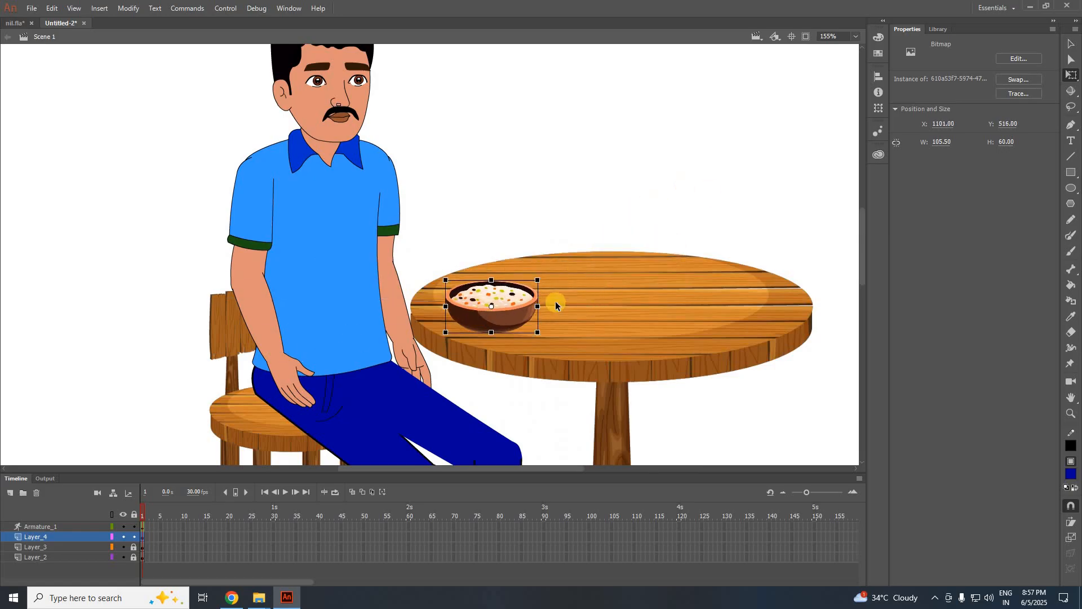
left_click_drag(538, 280, 555, 270)
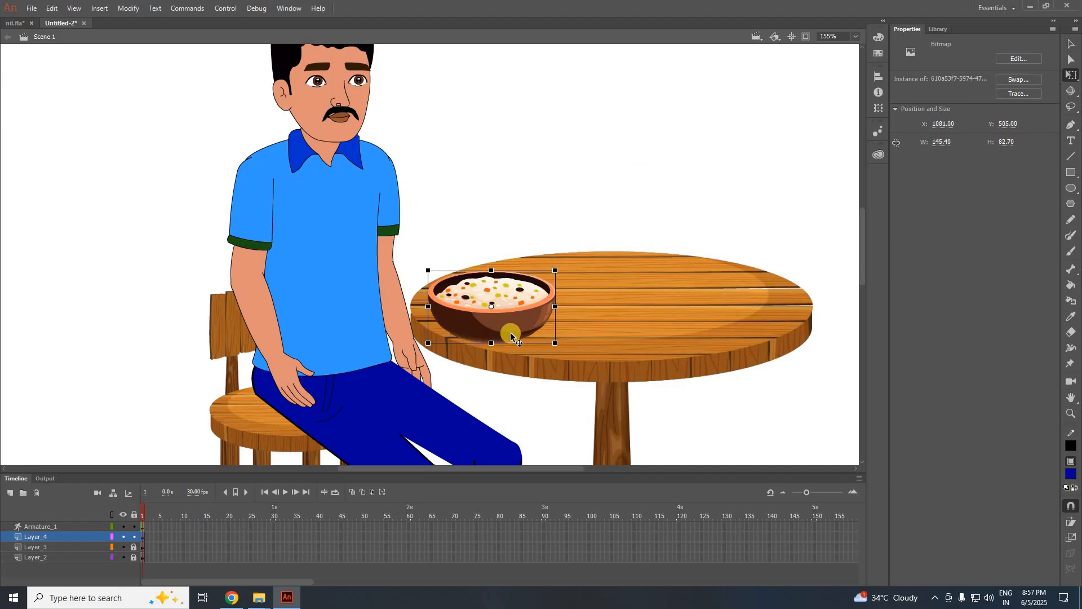
key("F8")
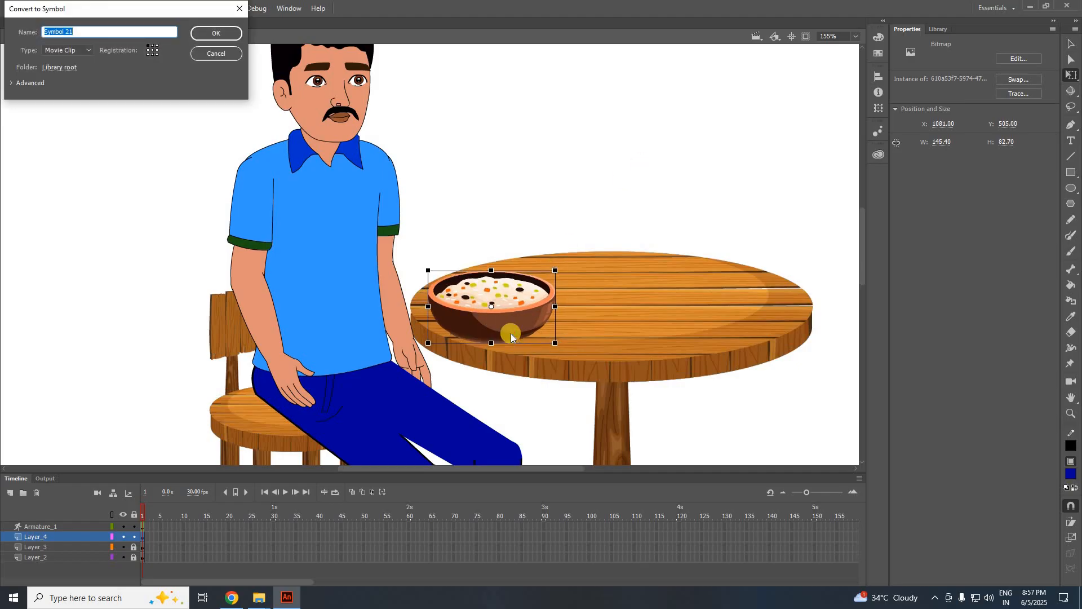
Create Symbol 21 from the bowl and place the empty bowl image on a blank keyframe 2 inside it.
key("Return")
double_click(513, 324)
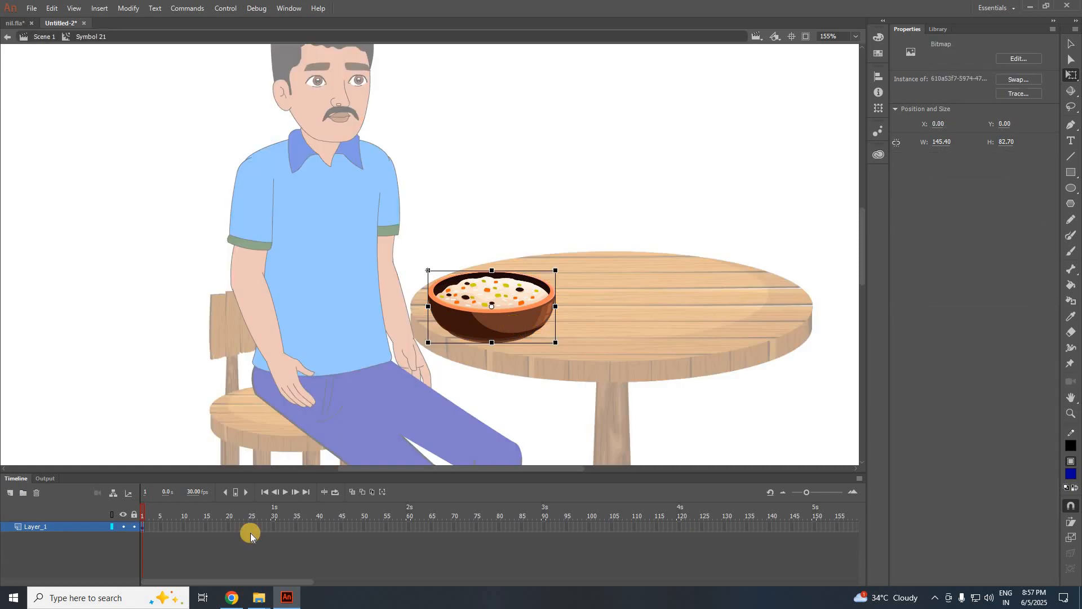
left_click(147, 532)
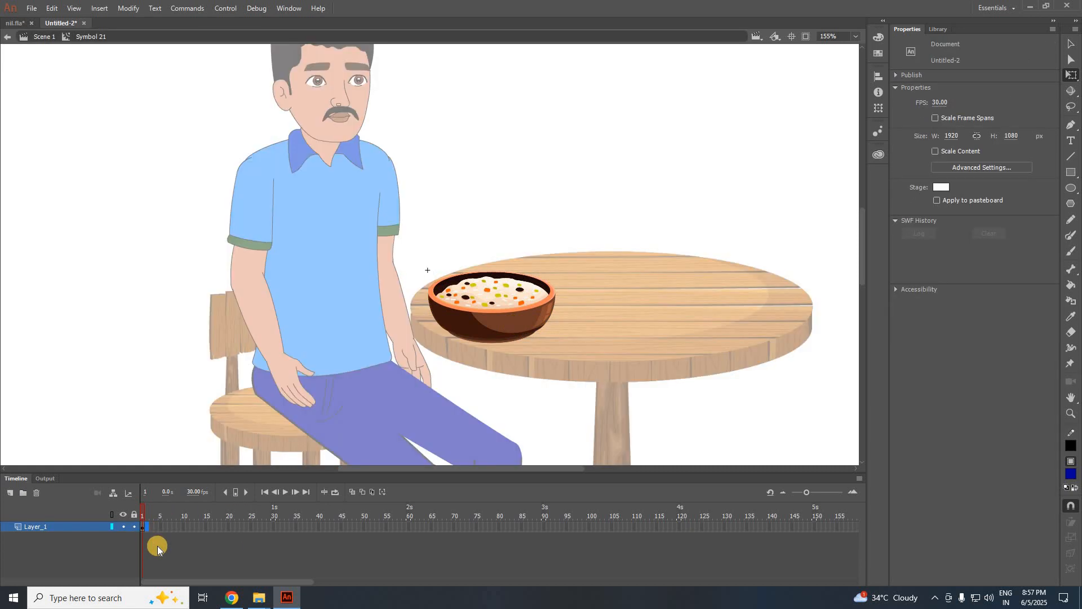
key("F7")
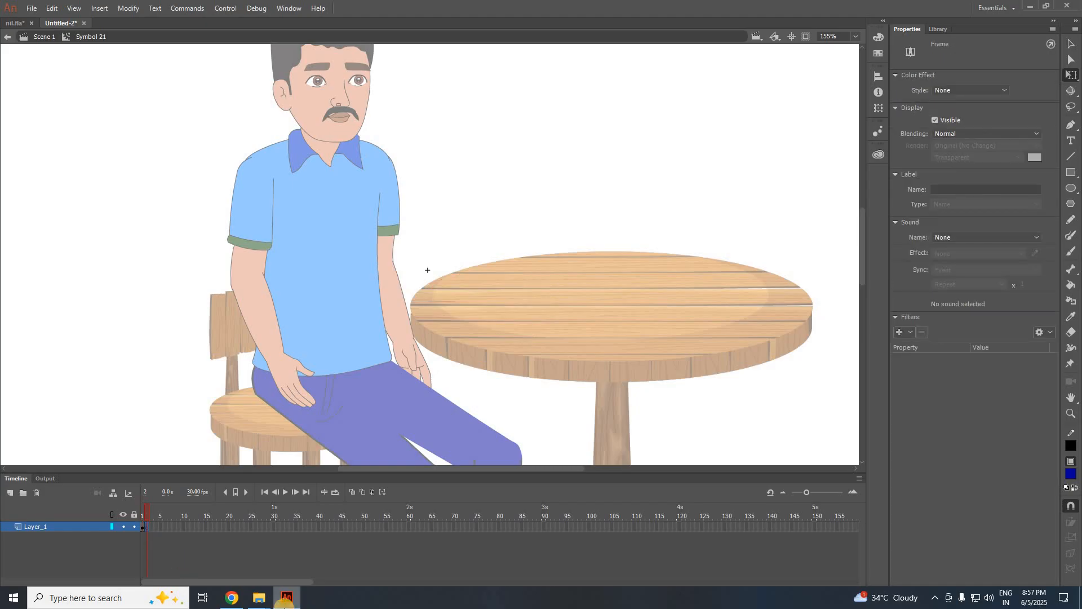
mouse_move(259, 598)
left_click(222, 553)
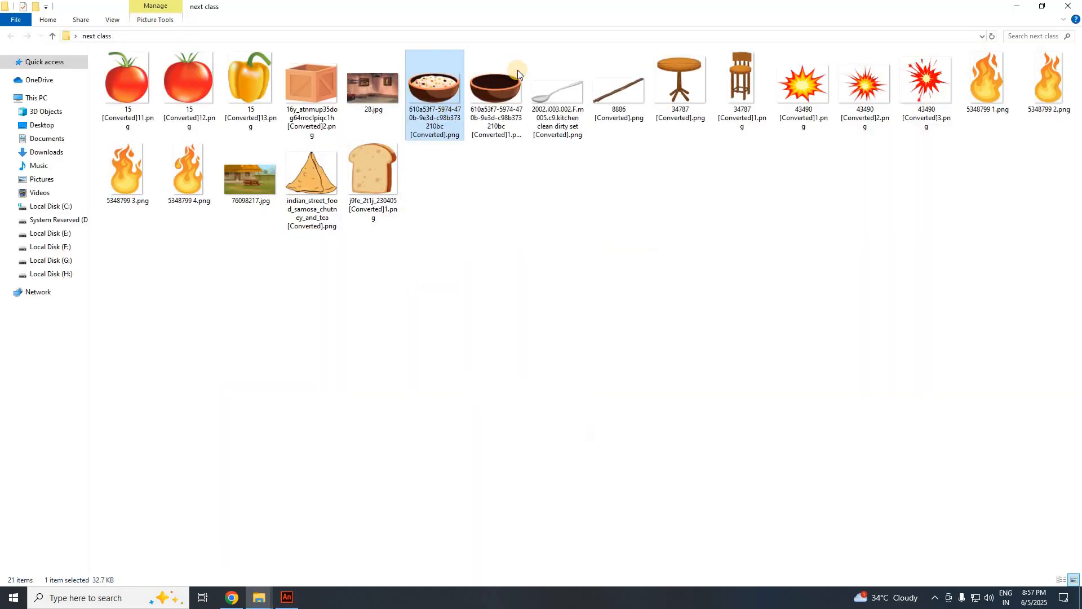
left_click_drag(495, 90, 477, 345)
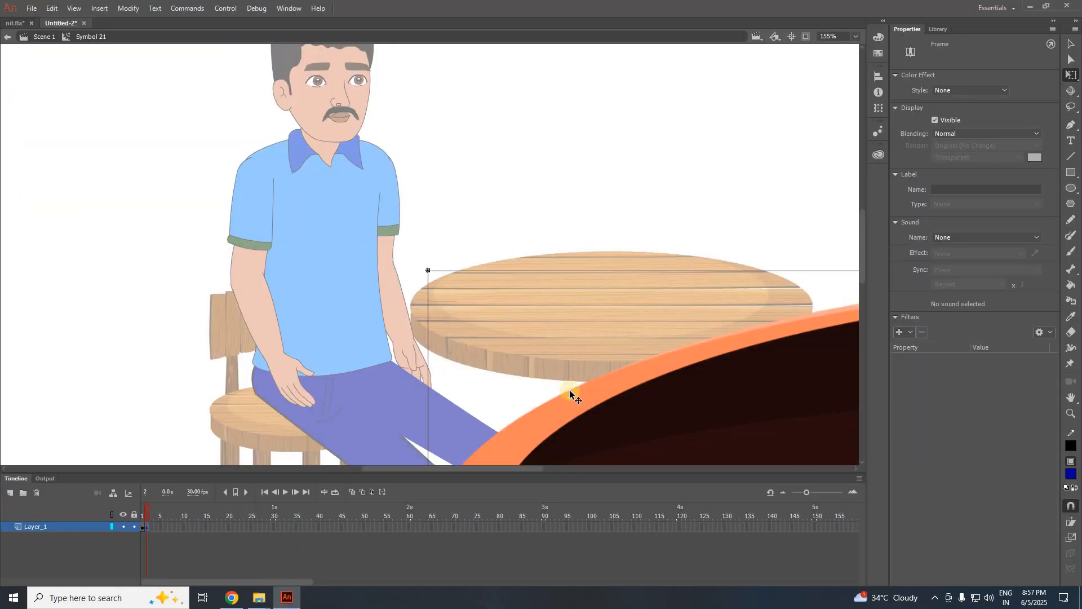
Shrink the oversized empty bowl down to table size.
scroll(236, 152, "down", 3)
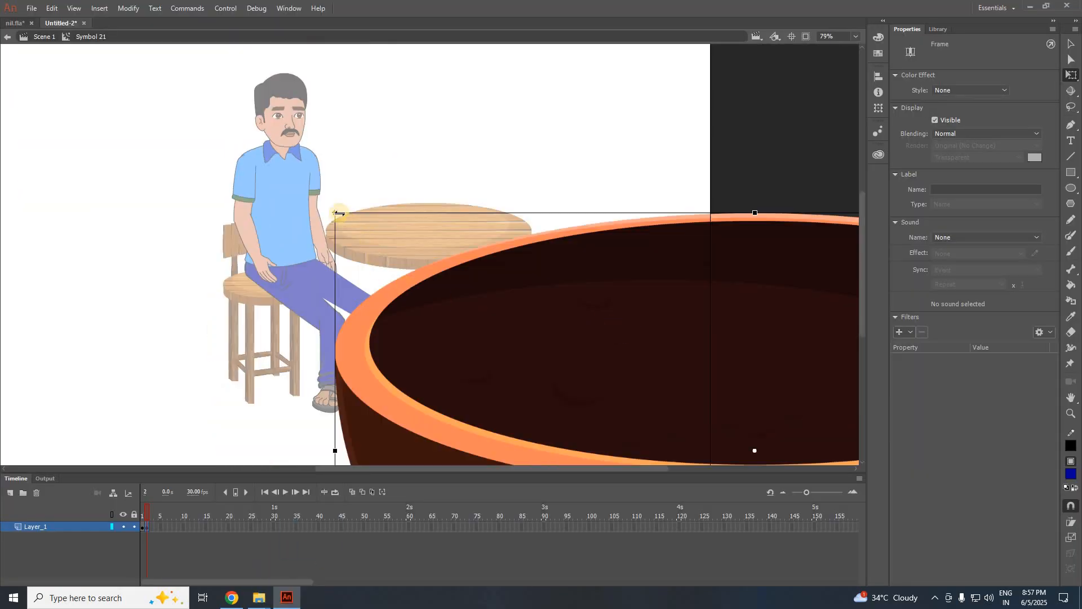
left_click_drag(335, 212, 633, 382)
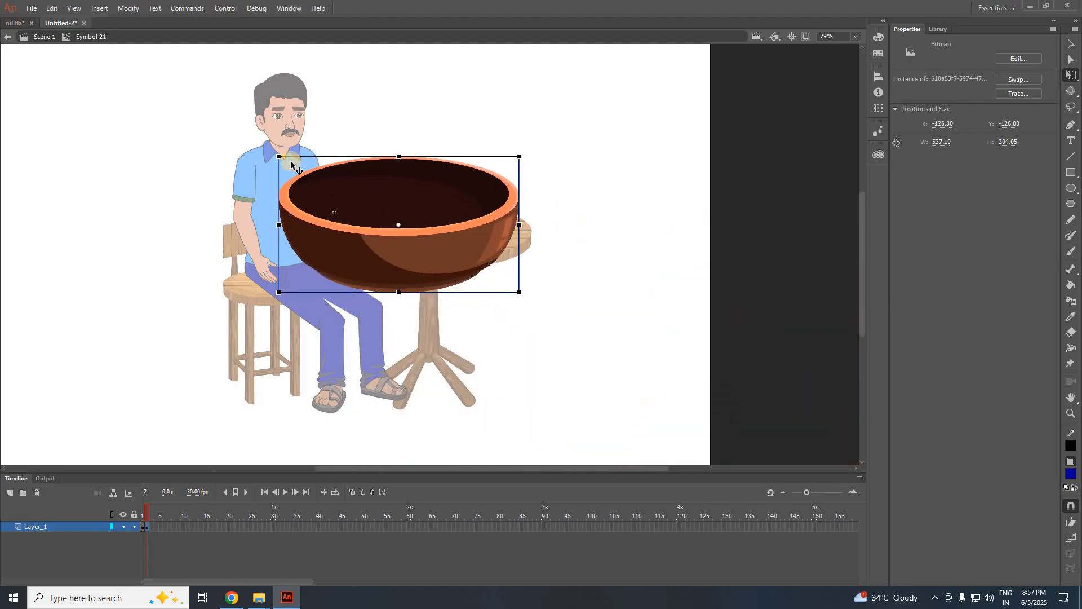
left_click_drag(277, 156, 352, 195)
scroll(355, 203, "up", 3)
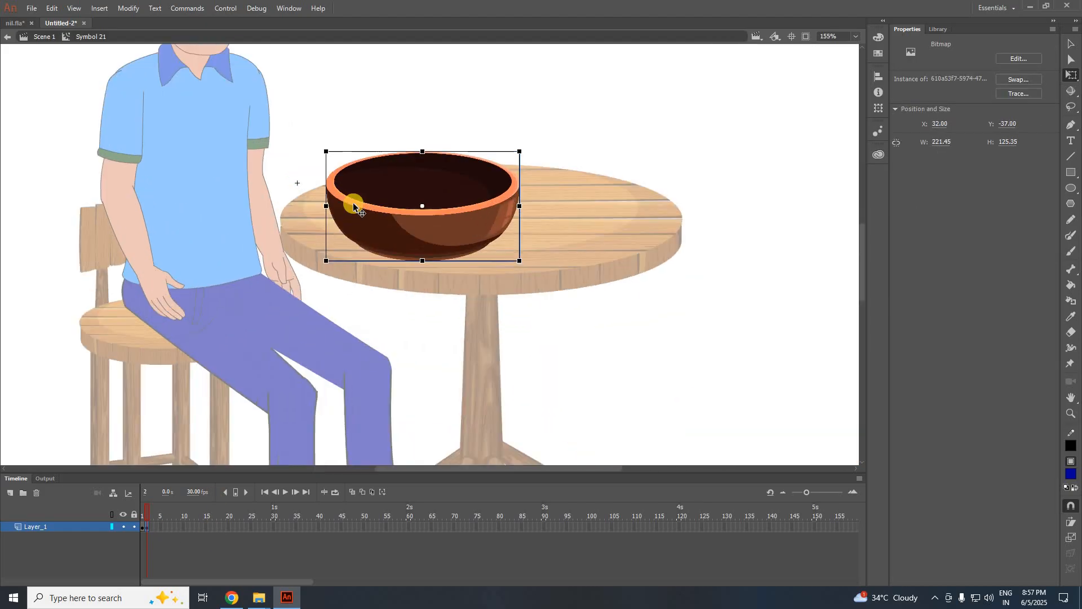
left_click_drag(325, 153, 373, 200)
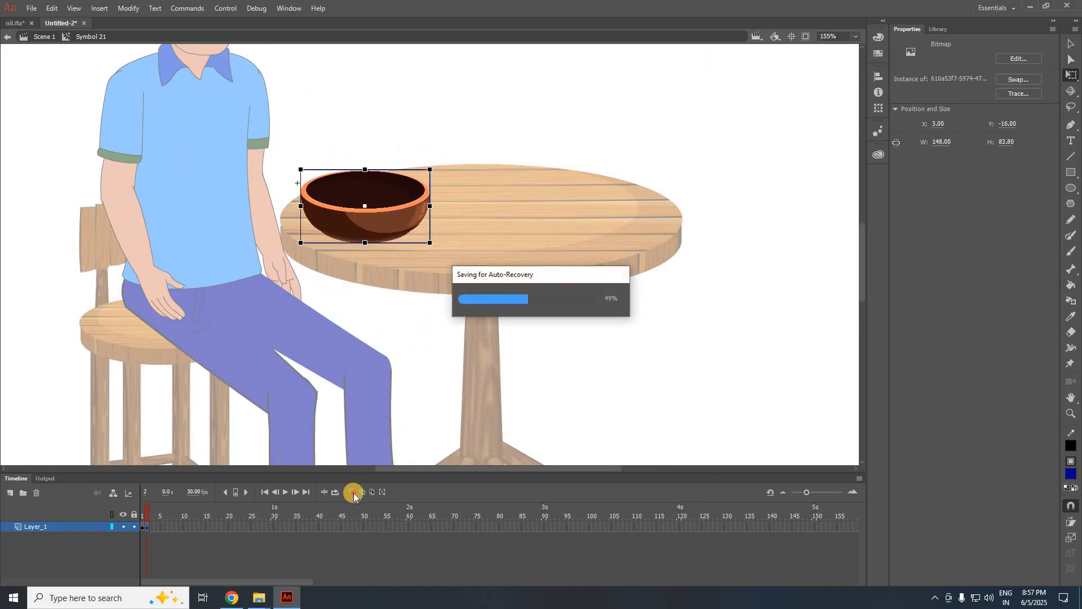
With Onion Skin on, align the empty bowl over frame 1's filled bowl at 153.45 × 86.85.
left_click(353, 492)
scroll(370, 281, "up", 2)
left_click_drag(370, 191, 371, 207)
left_click_drag(436, 181, 393, 186)
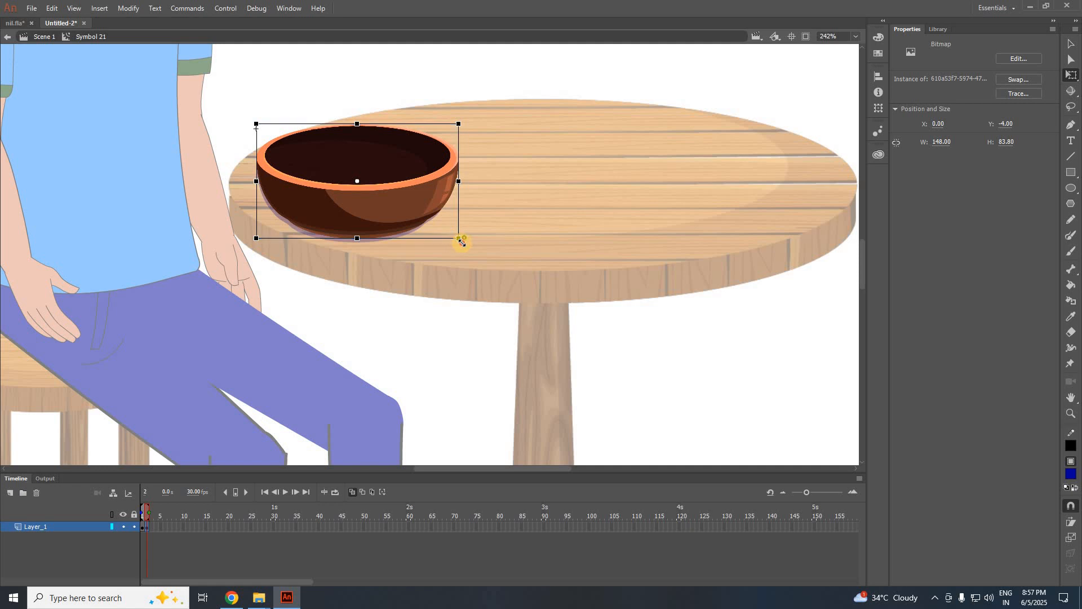
left_click_drag(467, 245, 478, 251)
scroll(345, 242, "up", 2)
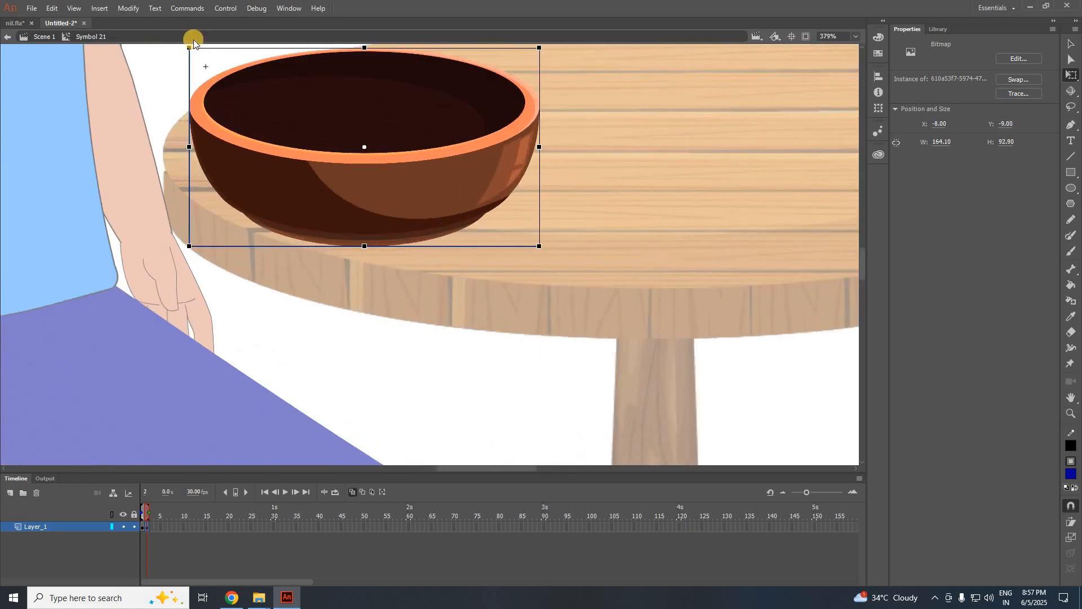
left_click_drag(188, 48, 209, 60)
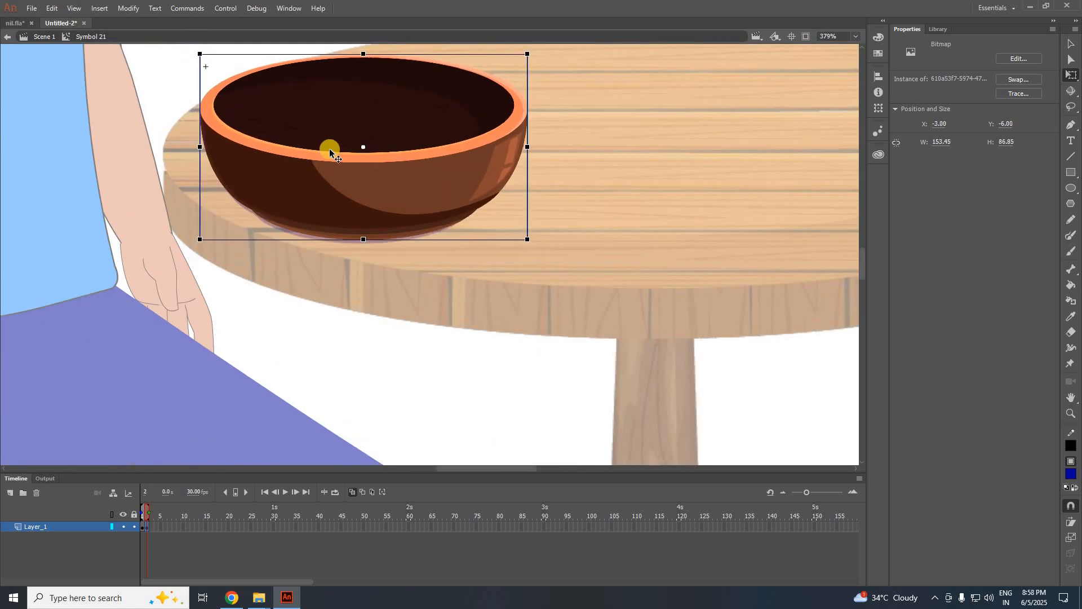
left_click(402, 308)
scroll(402, 308, "down", 1)
scroll(403, 308, "down", 2)
left_click(335, 492)
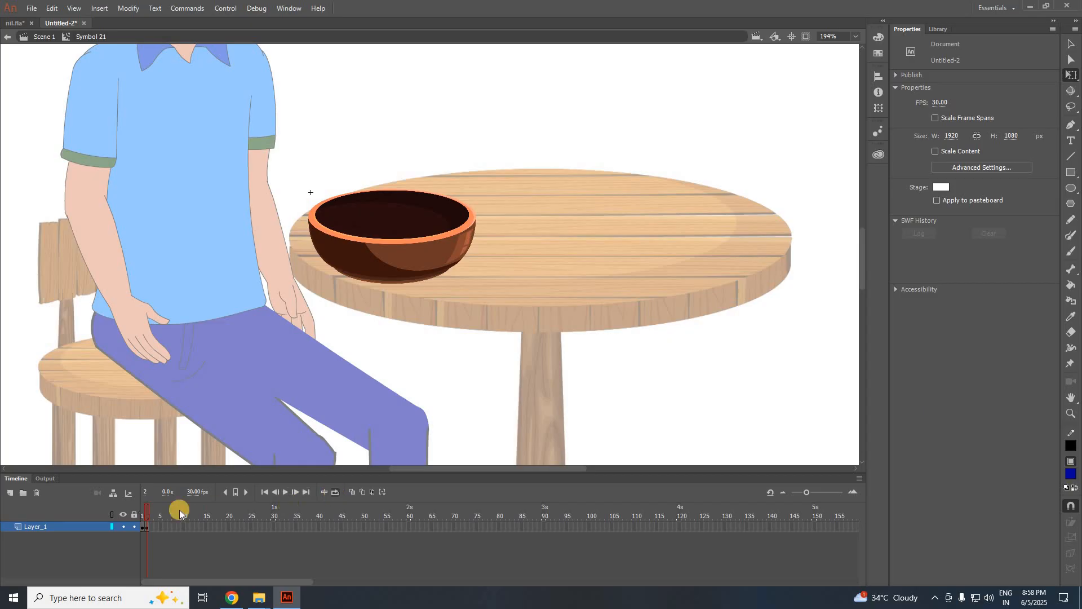
Compare the bowl symbol's filled frame 1 and empty frame 2, ending on frame 1.
left_click(141, 511)
left_click(147, 509)
left_click(140, 511)
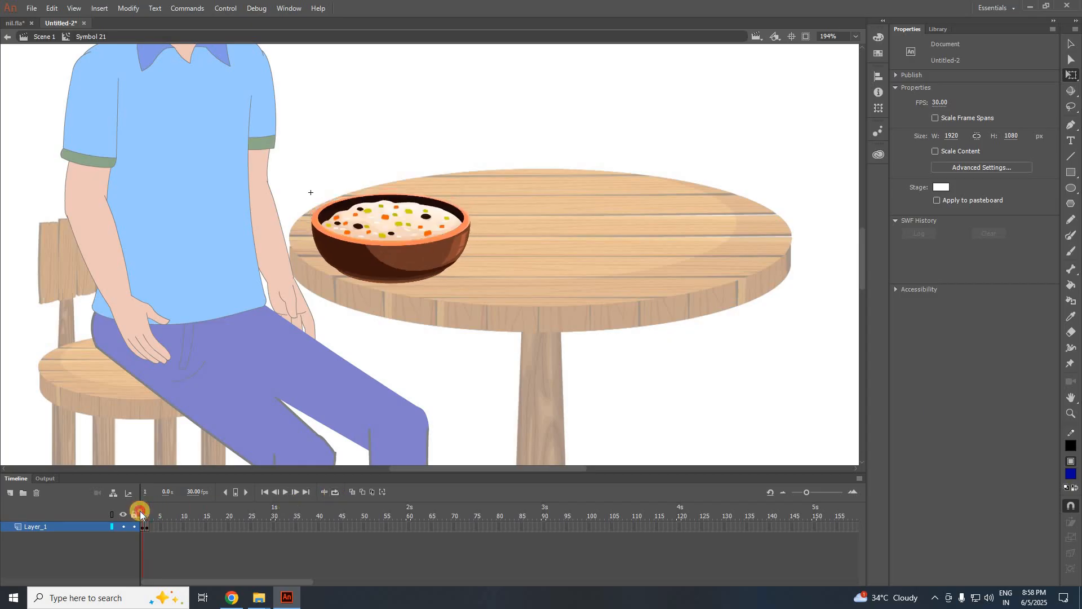
left_click(158, 508)
left_click(139, 510)
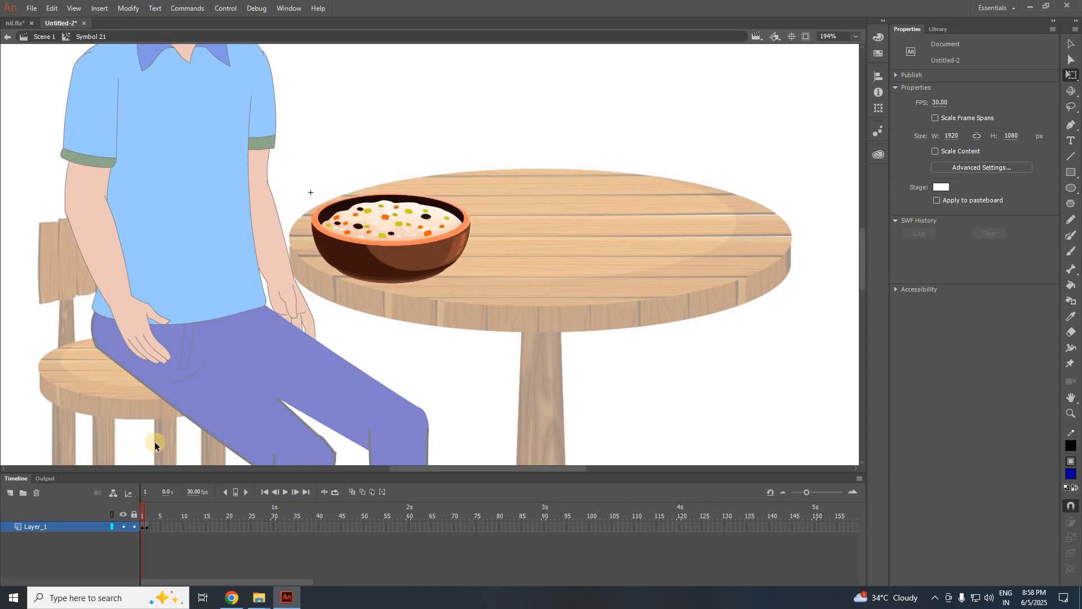
Back in Scene 1, make the bowl instance a Graphic with Single Frame looping.
left_click(46, 38)
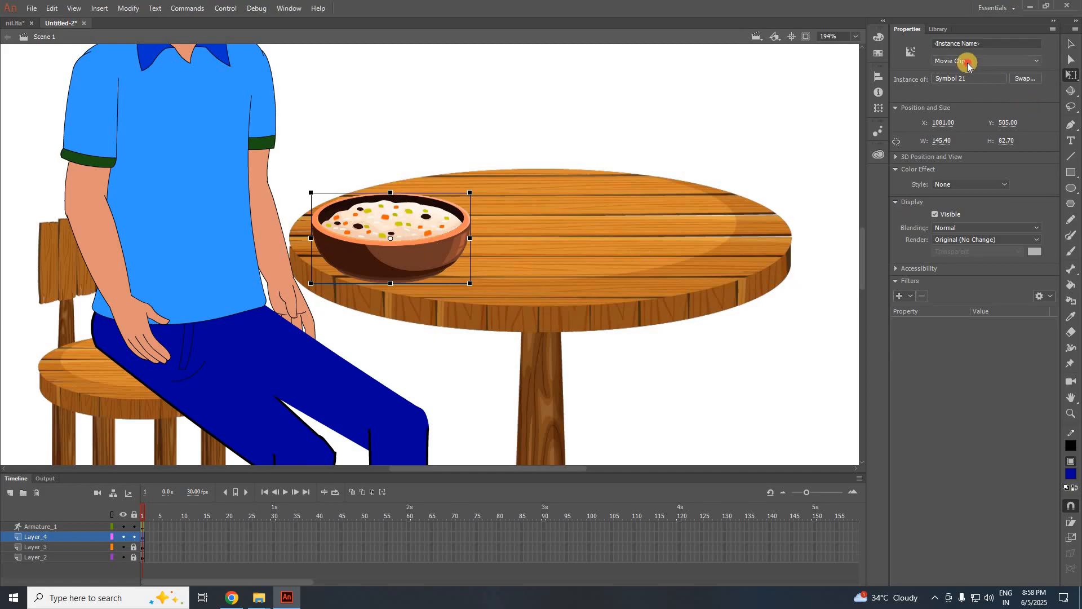
left_click(967, 63)
left_click(967, 97)
left_click(953, 208)
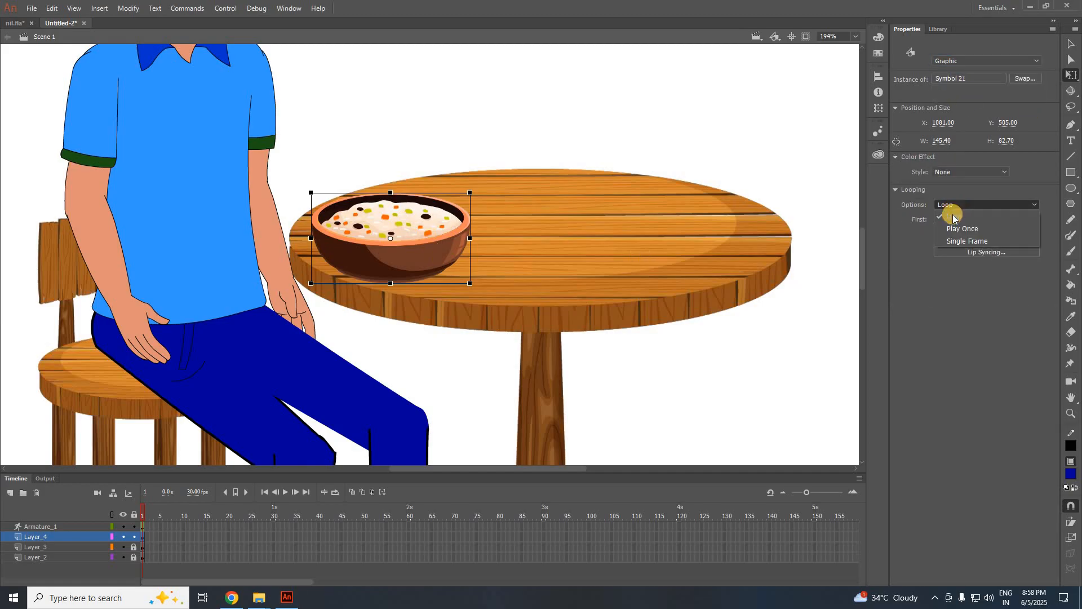
left_click(965, 240)
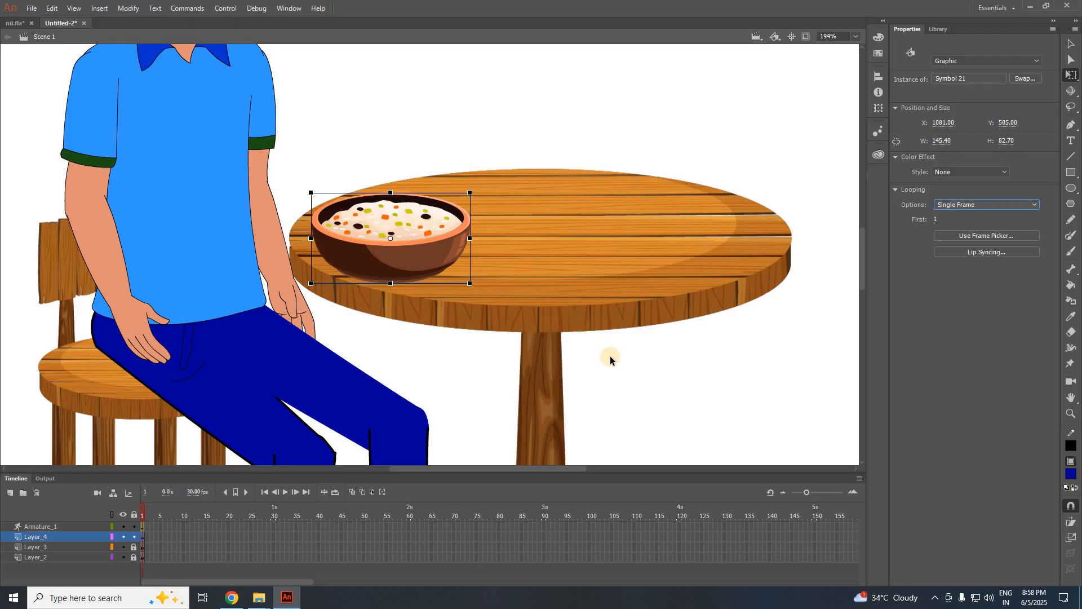
scroll(609, 357, "down", 1)
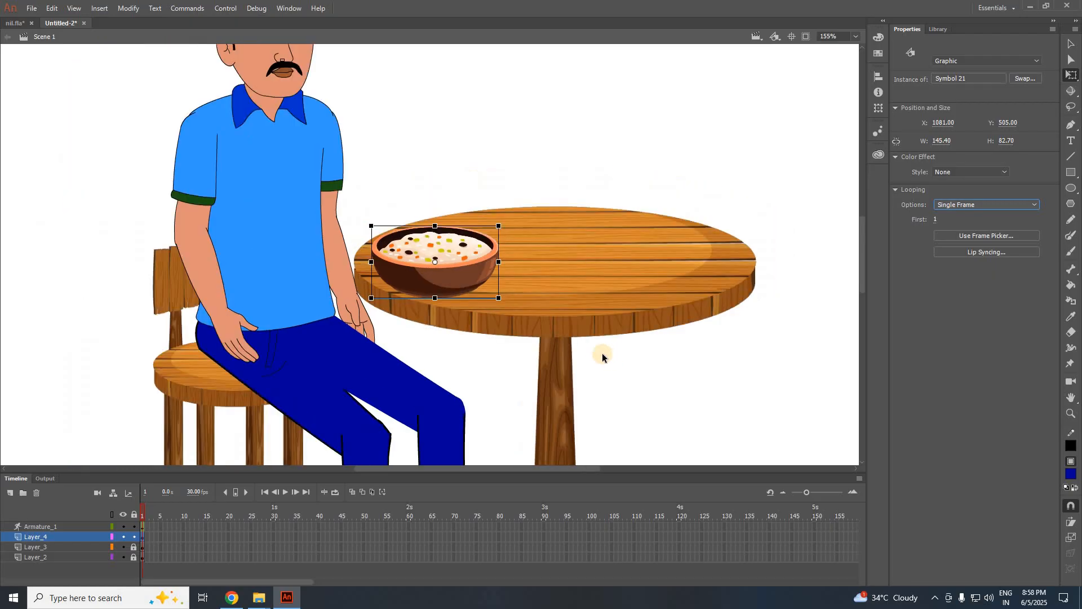
Select the arm armature and drag the lower arm so the hand reaches the bowl.
left_click(210, 302)
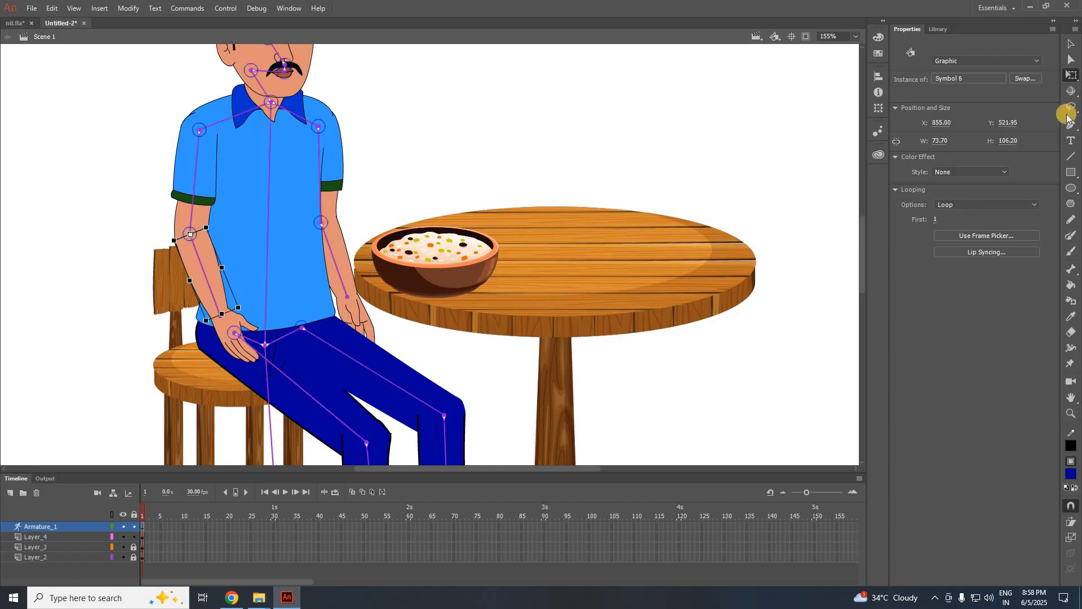
left_click(1071, 44)
left_click(207, 310)
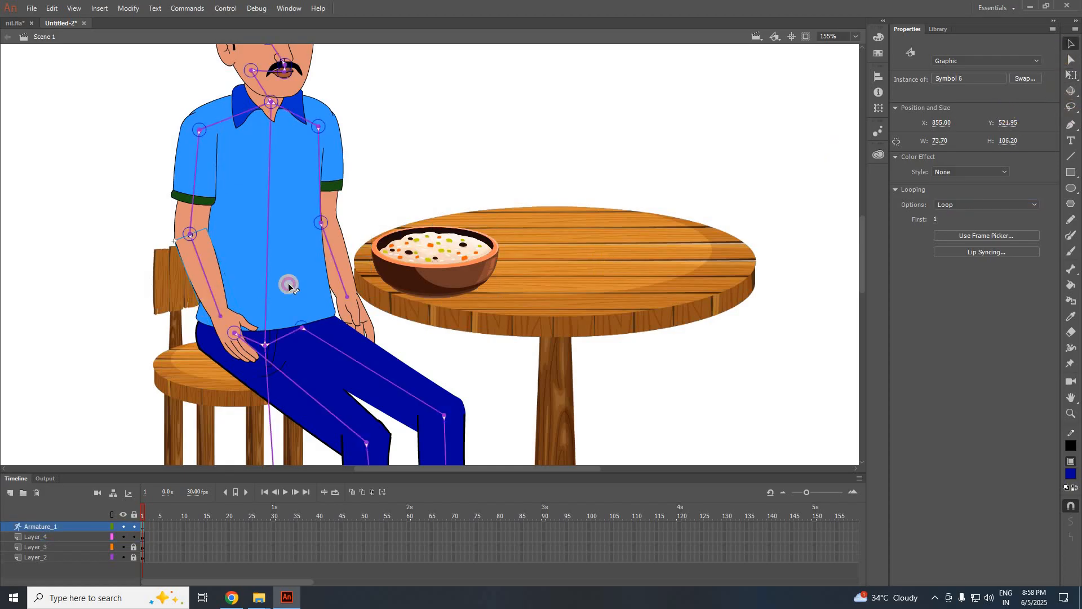
left_click_drag(288, 287, 374, 245)
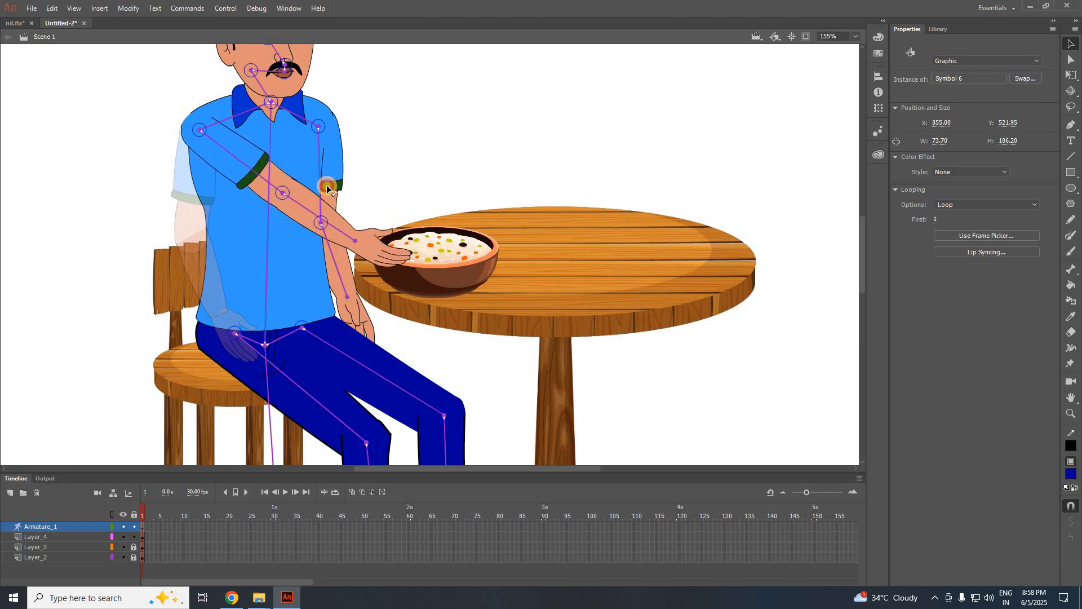
Raise the man's hand from the bowl up toward his mouth.
left_click_drag(327, 187, 392, 197)
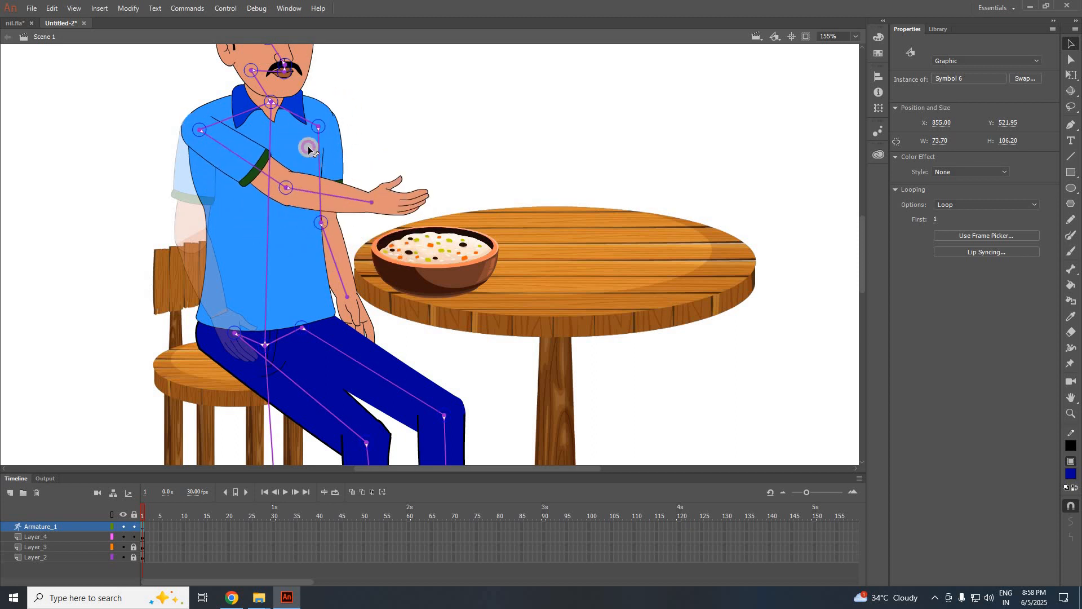
left_click_drag(308, 149, 274, 279)
scroll(557, 232, "down", 3)
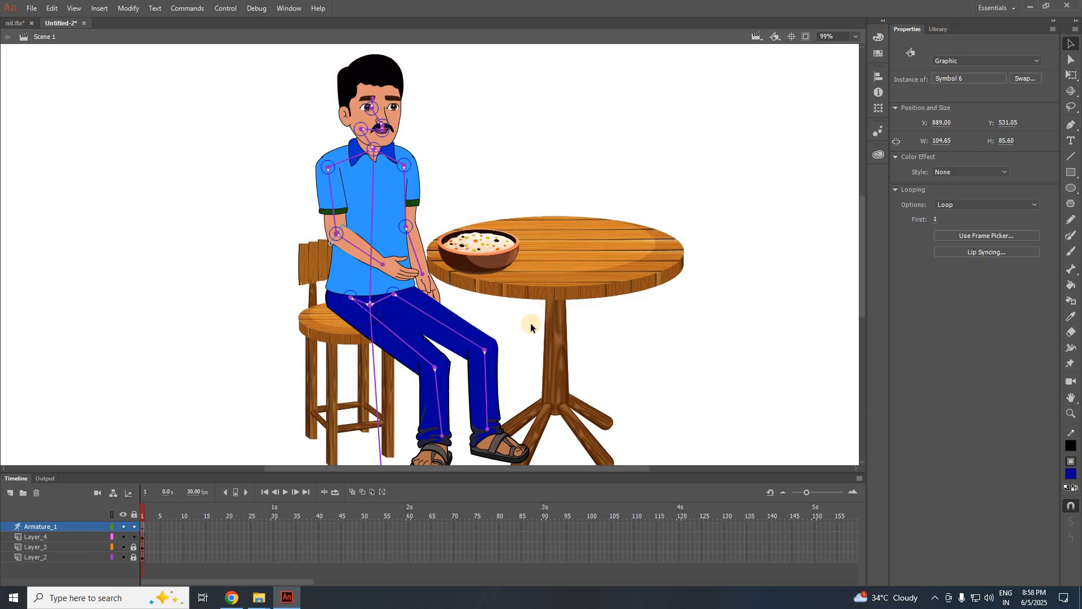
scroll(386, 277, "up", 3)
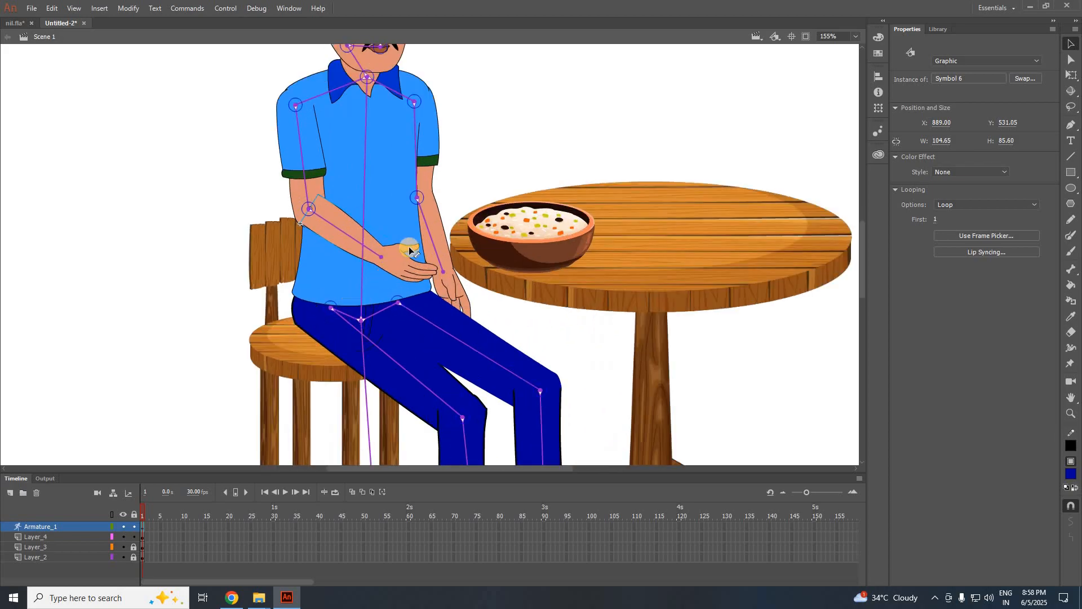
Move the food bowl slightly left, closer to the man.
left_click(544, 244)
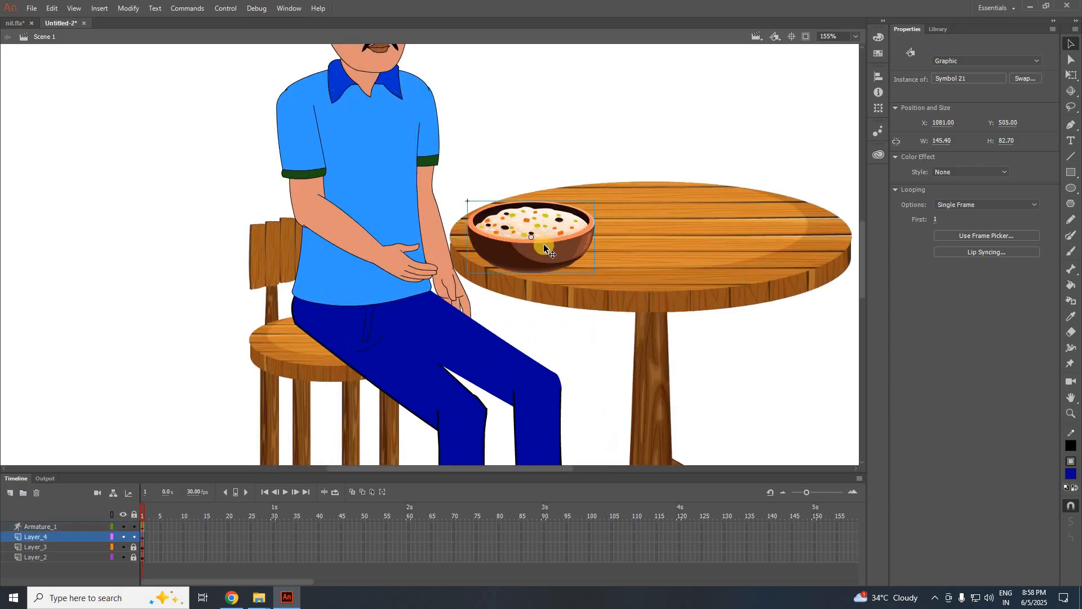
left_click_drag(544, 244, 525, 242)
left_click(359, 242)
Pose the arm bones so the hand rests on the man's lap, then select that hand.
left_click_drag(383, 249, 428, 222)
left_click_drag(402, 173, 304, 277)
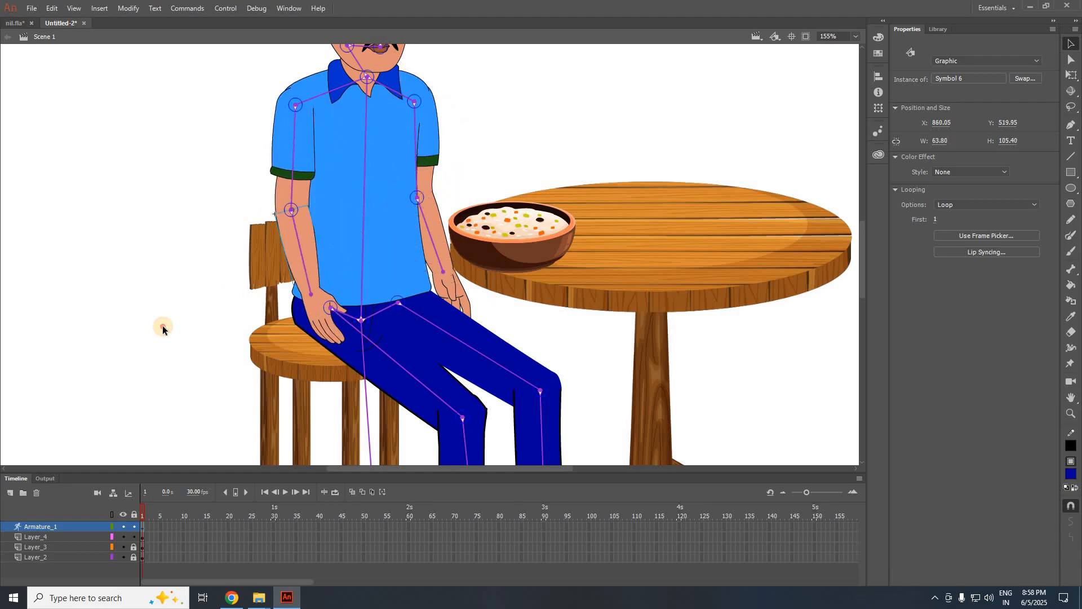
left_click(162, 326)
scroll(165, 321, "down", 3)
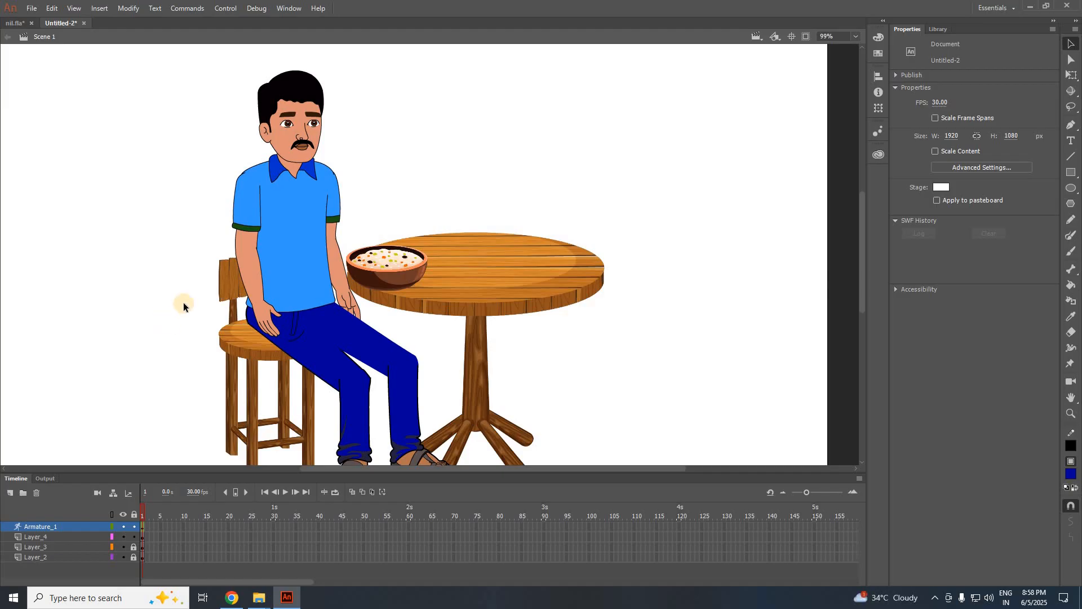
scroll(310, 149, "up", 3)
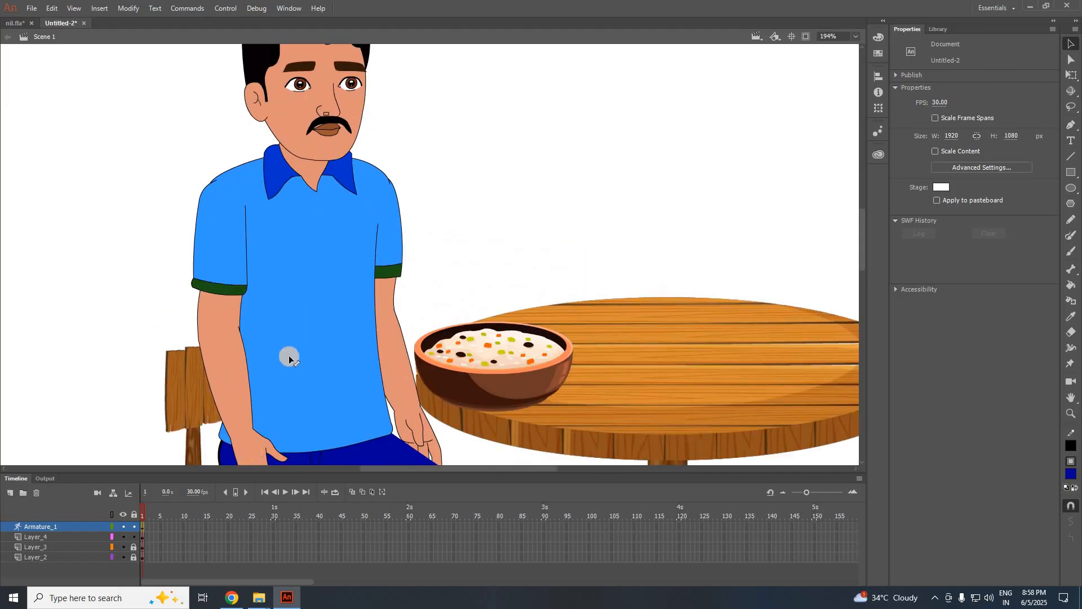
scroll(256, 335, "down", 3)
left_click(256, 344)
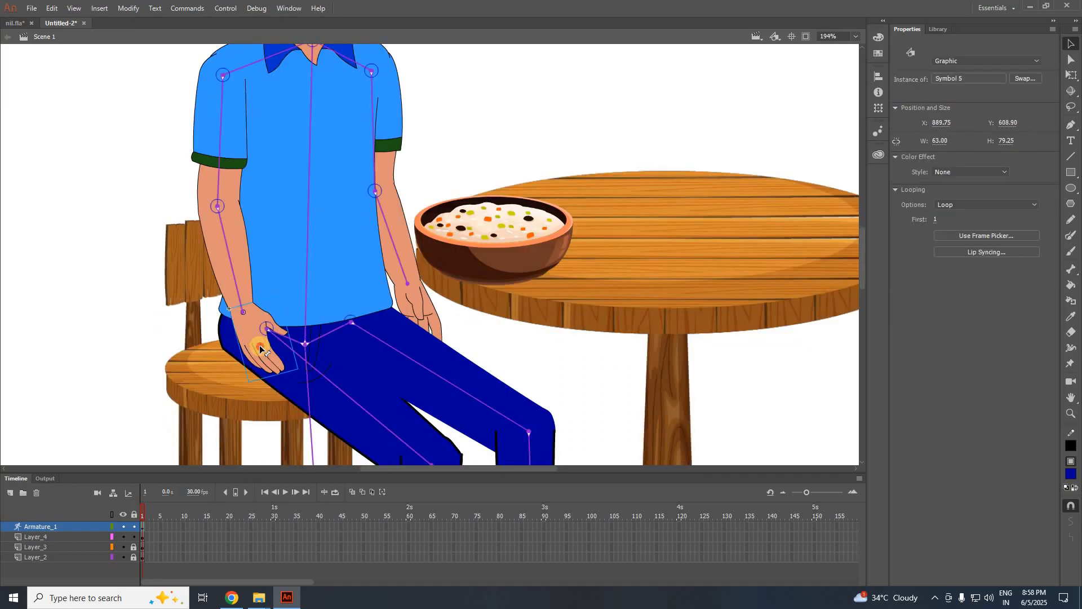
Enter the hand's Symbol 5, go to frame 2, and add Layer_2 above the hand drawing.
double_click(260, 349)
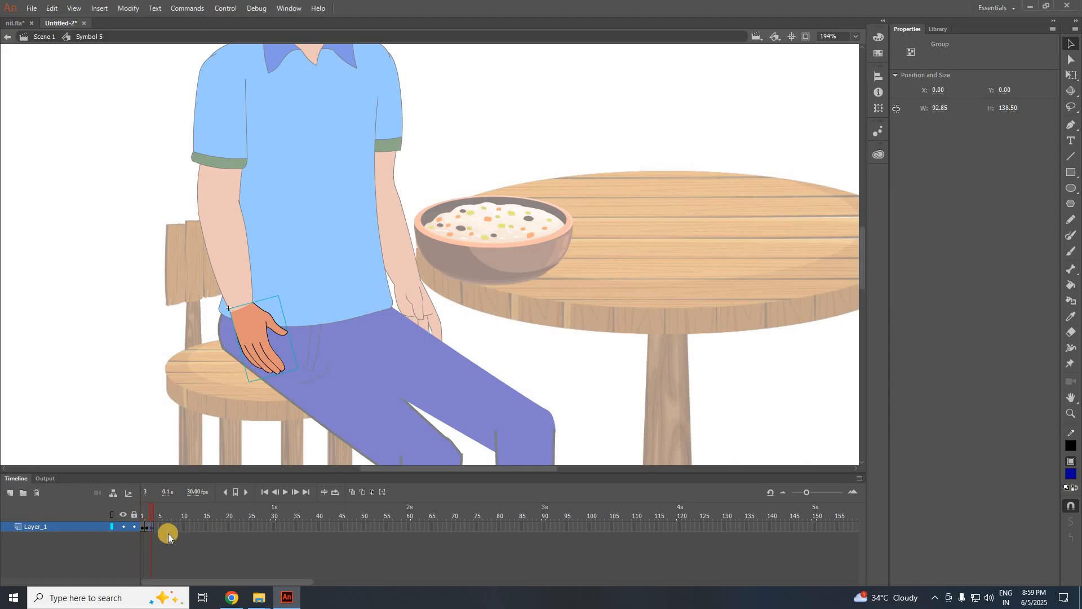
left_click(148, 527)
scroll(261, 361, "up", 2)
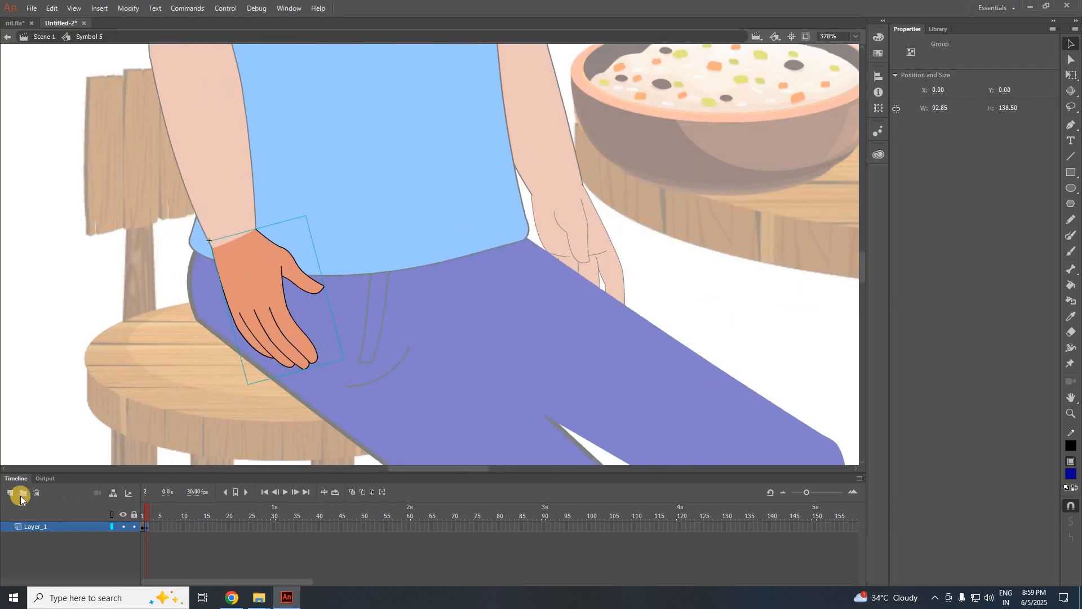
left_click(146, 530)
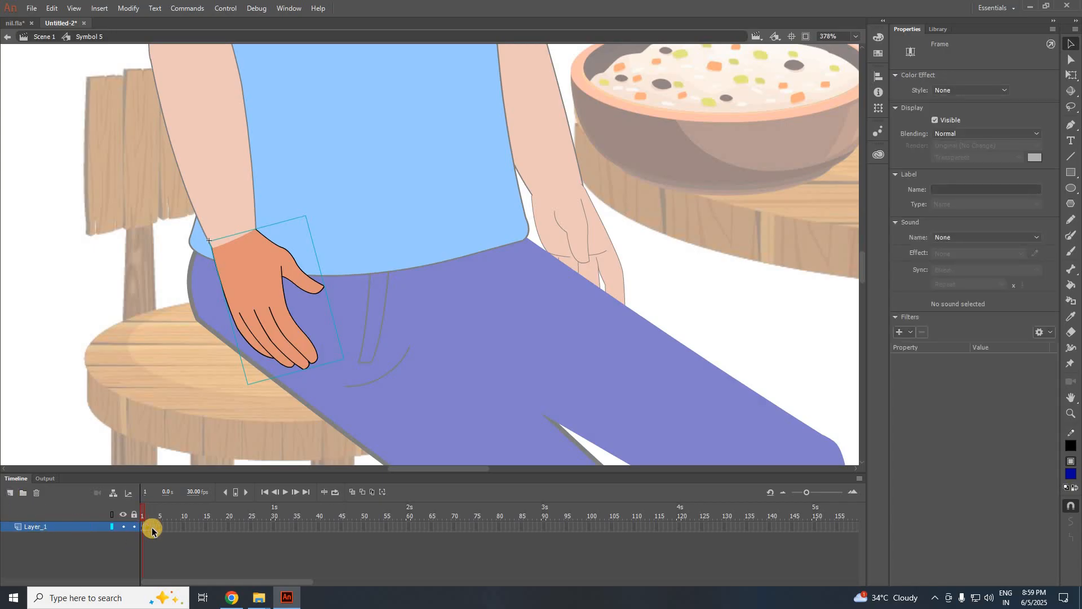
left_click(149, 528)
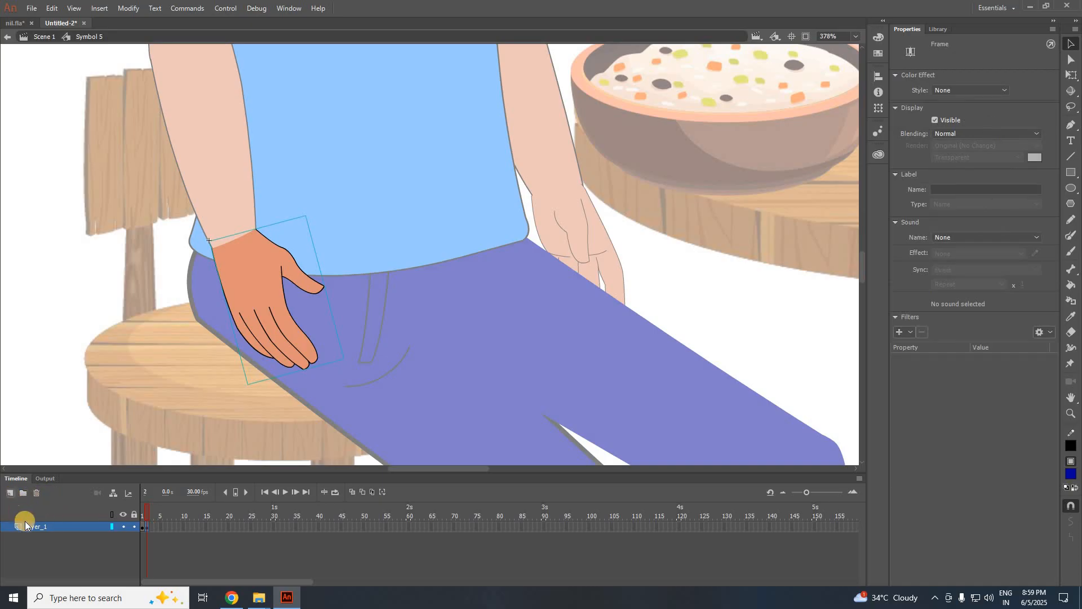
left_click(10, 495)
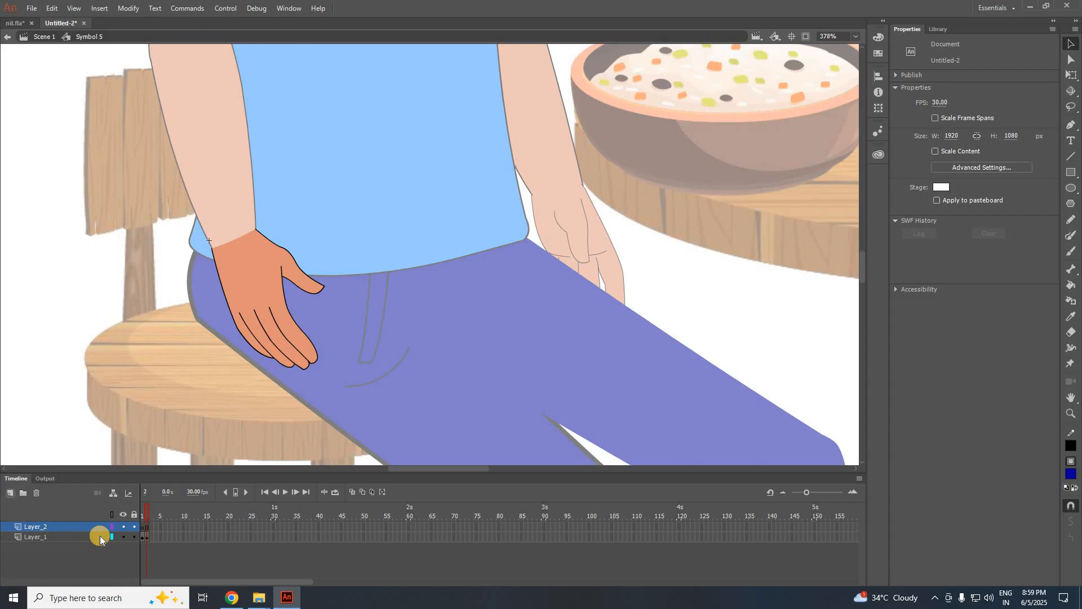
left_click(146, 528)
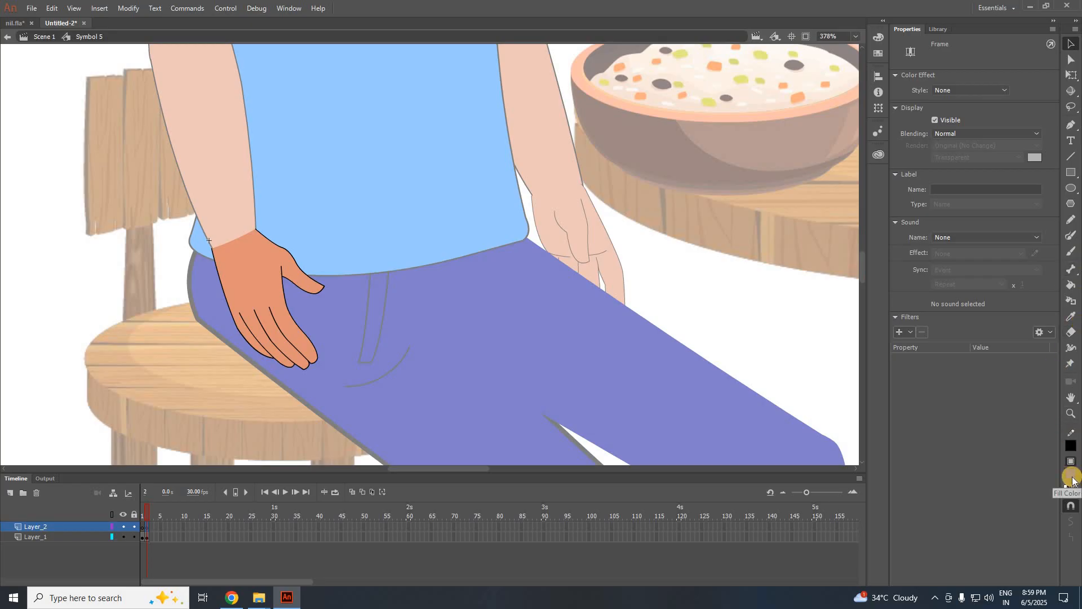
Brush a clump of white rice grains in the hand using a slightly enlarged brush.
left_click(1072, 478)
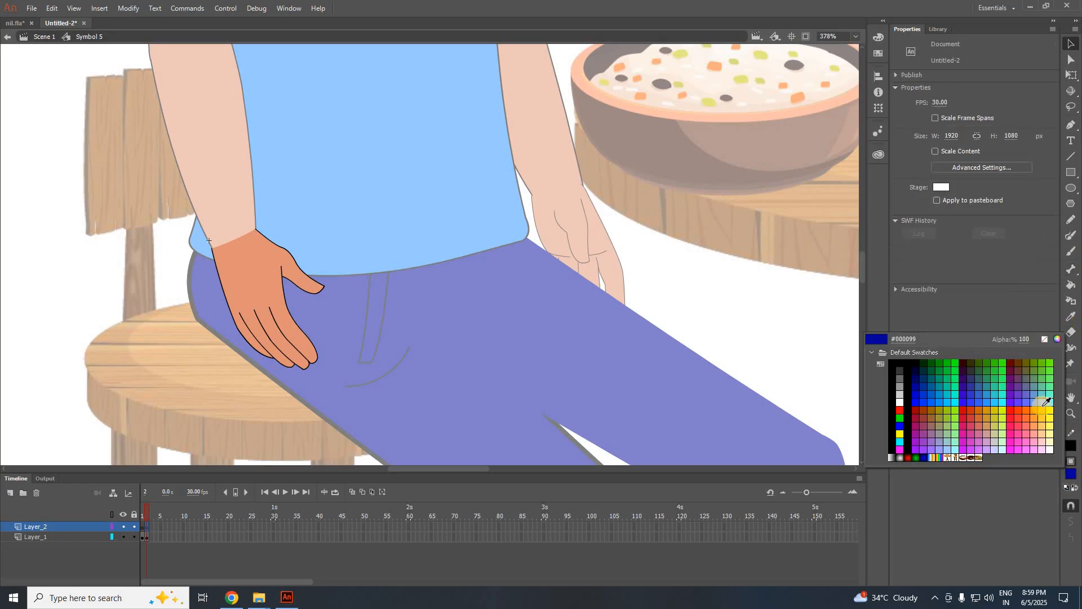
left_click(900, 401)
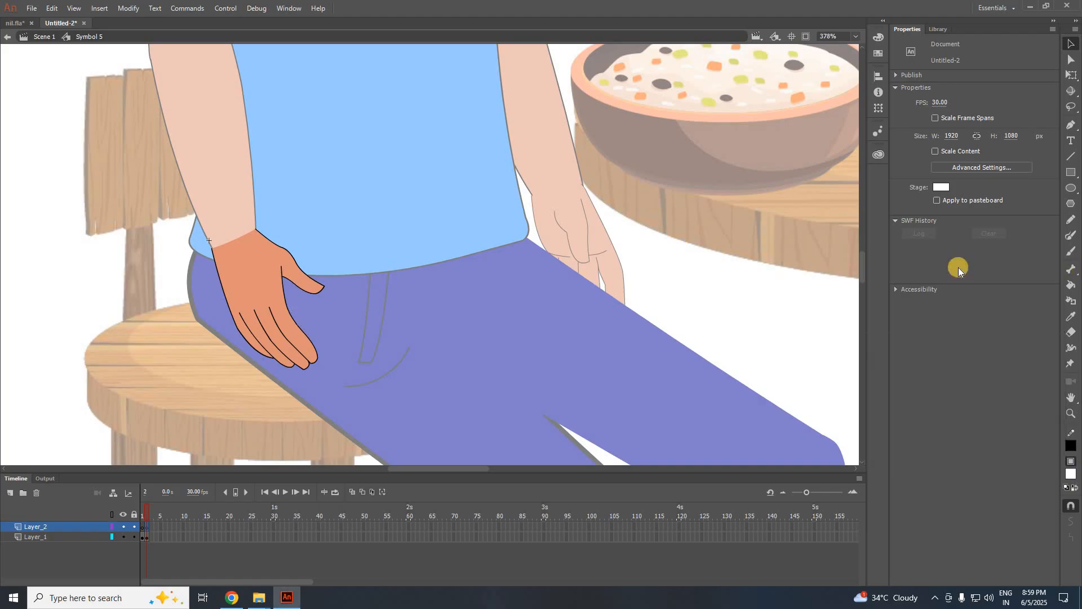
left_click(1070, 252)
scroll(316, 290, "up", 2)
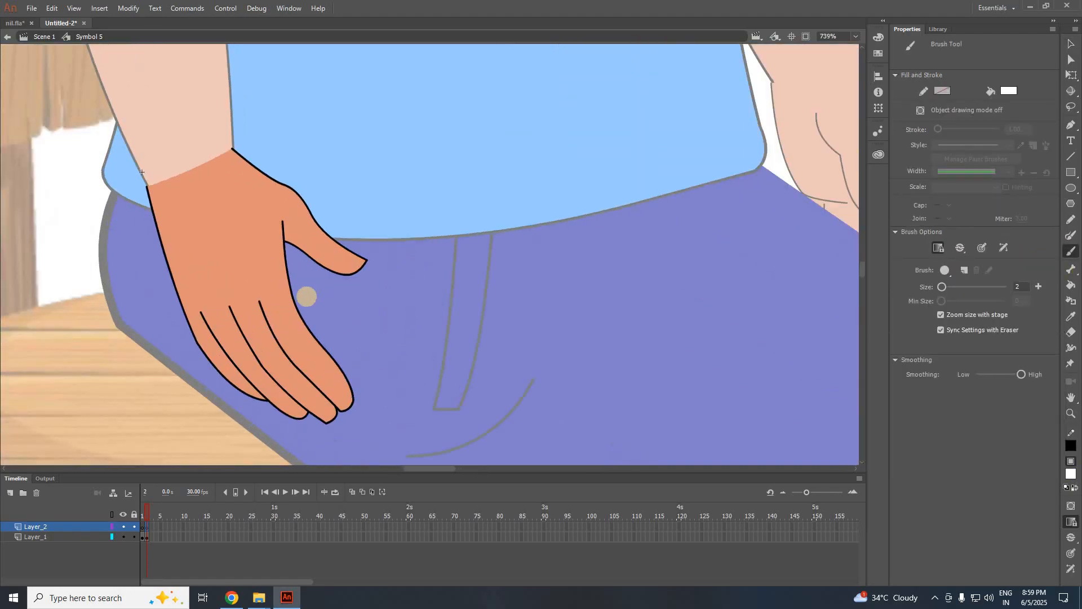
key("bracketright")
key("bracketright")
left_click(306, 298)
left_click(316, 317)
left_click(329, 337)
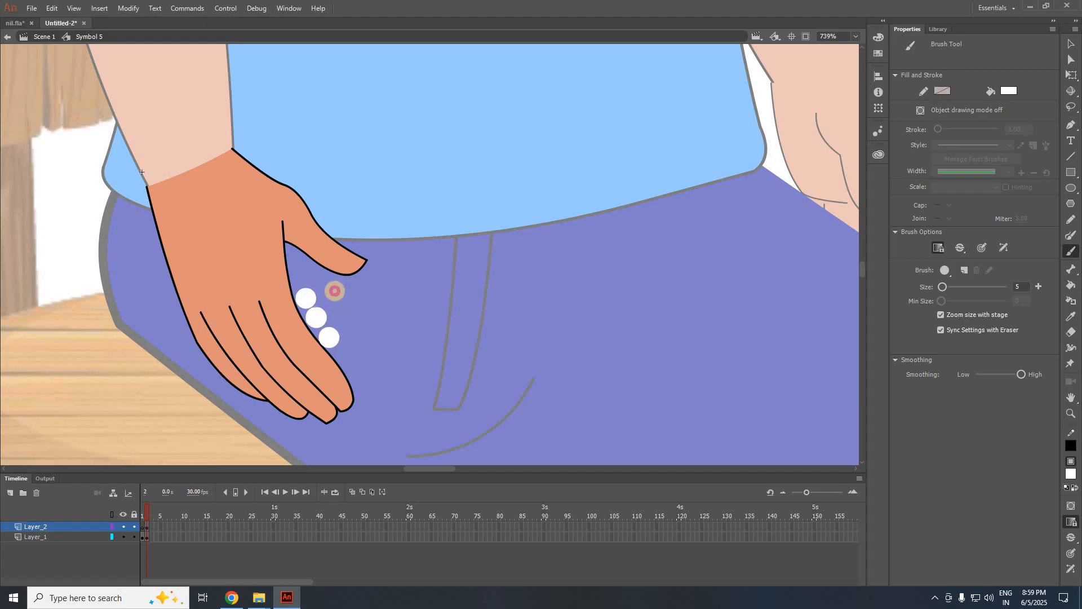
left_click(337, 296)
left_click(328, 284)
left_click(308, 270)
left_click(327, 300)
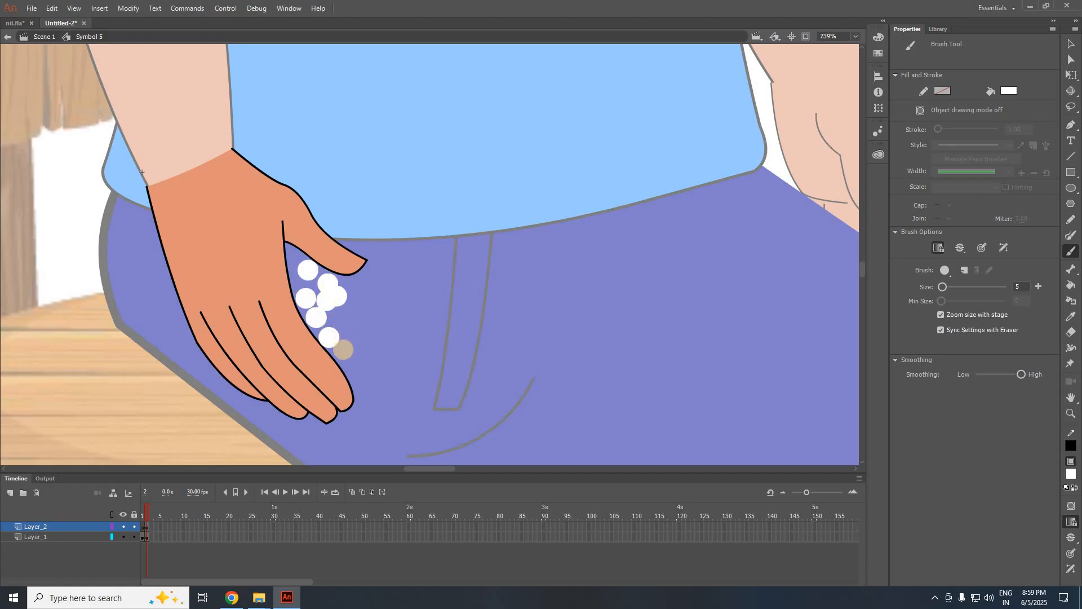
left_click(340, 318)
left_click(344, 351)
left_click(353, 366)
left_click(364, 311)
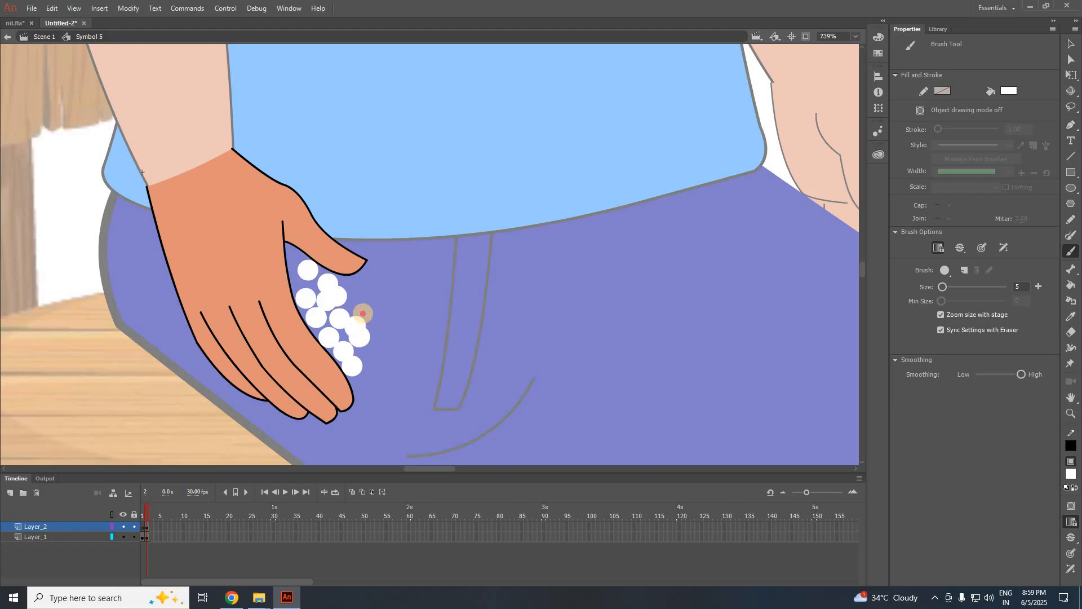
left_click(374, 314)
left_click(377, 335)
left_click(360, 336)
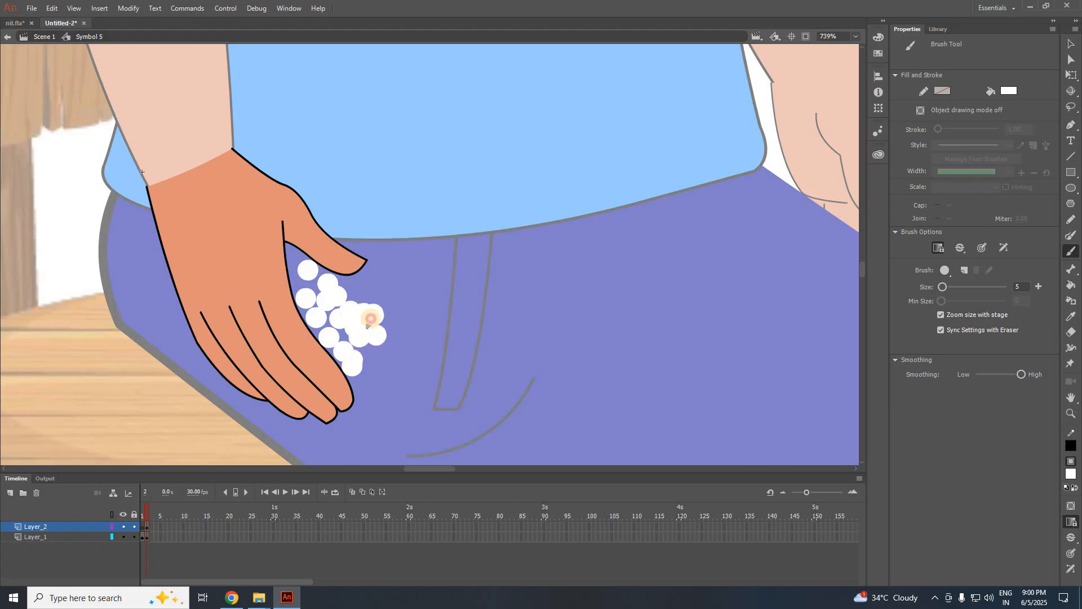
left_click(368, 298)
left_click(377, 359)
scroll(191, 299, "down", 3)
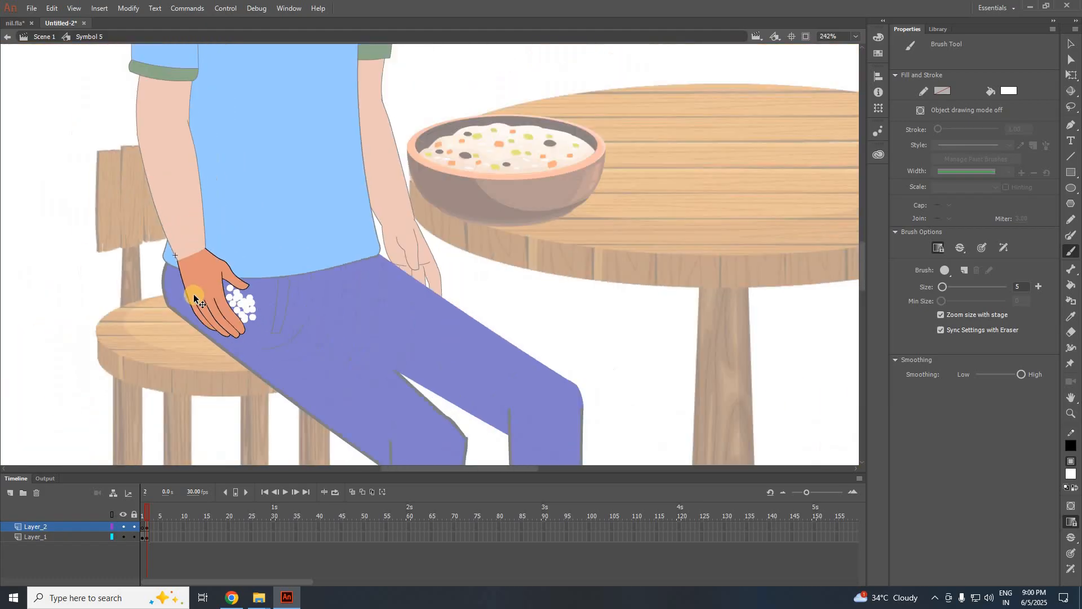
scroll(540, 164, "up", 3)
scroll(134, 383, "down", 3)
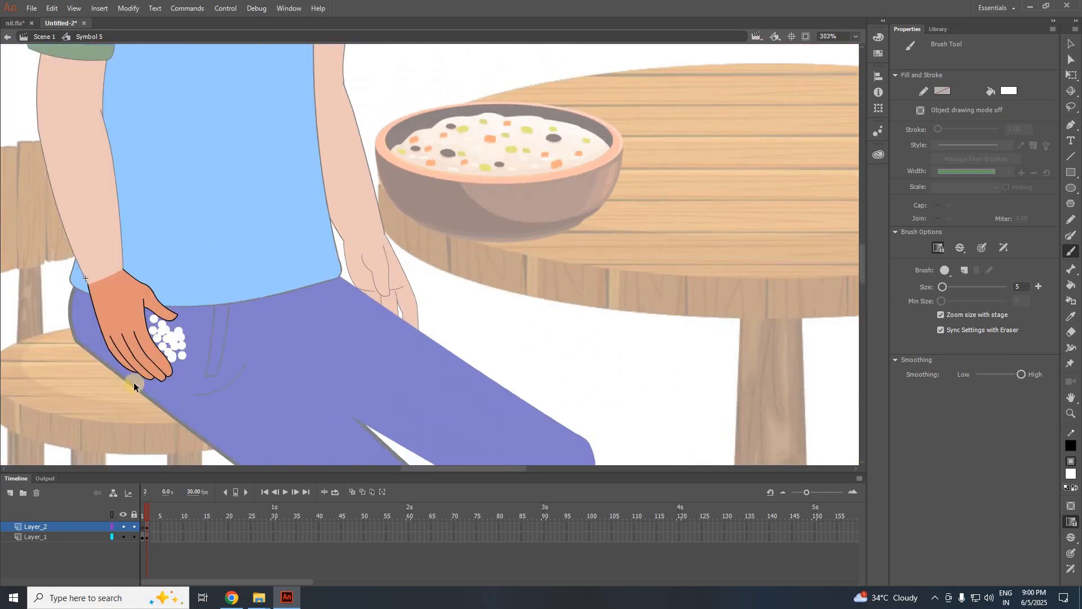
scroll(133, 377, "up", 2)
scroll(134, 376, "up", 2)
Add a pink bit and two green bits among the white grains.
left_click(1070, 474)
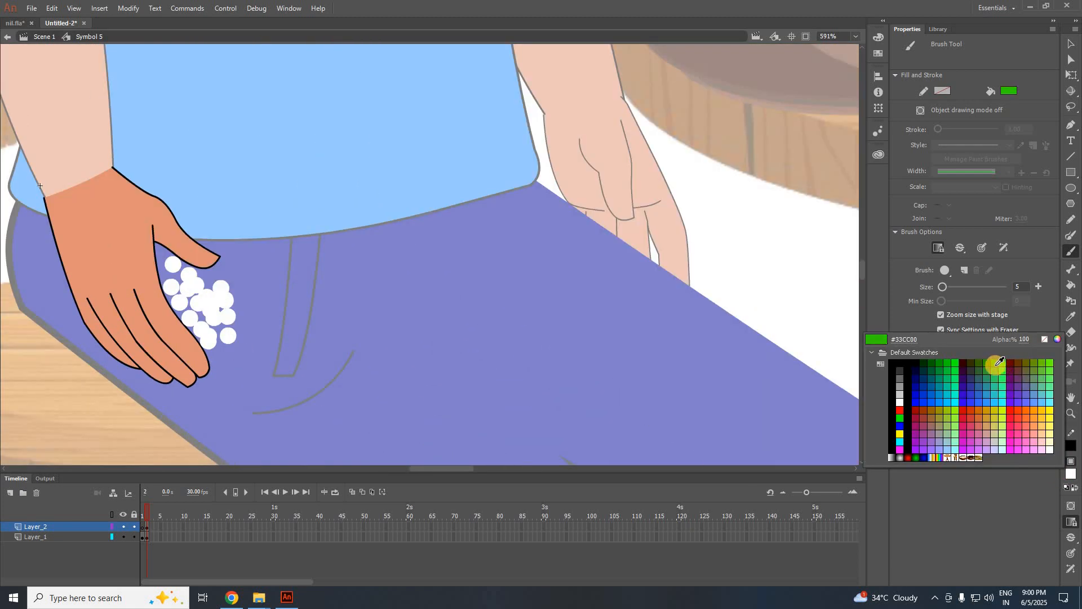
left_click(1036, 438)
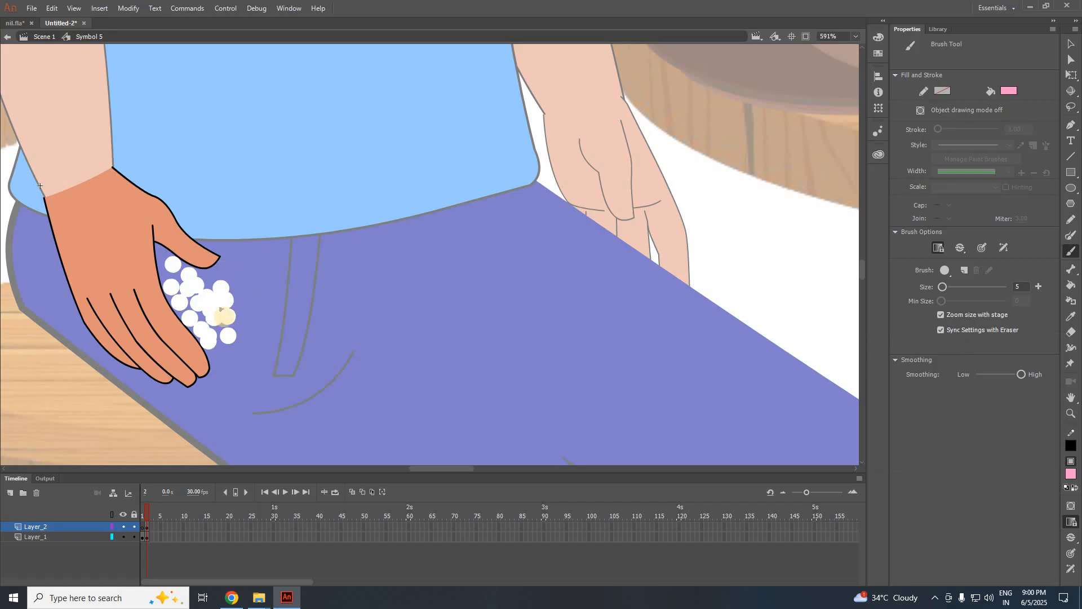
left_click(209, 326)
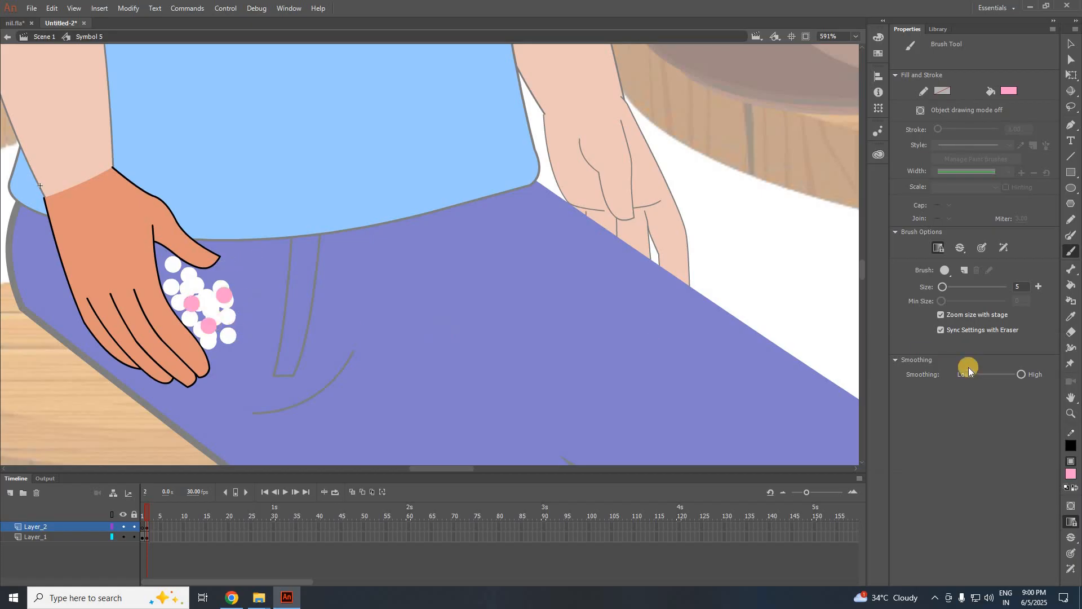
left_click(1070, 475)
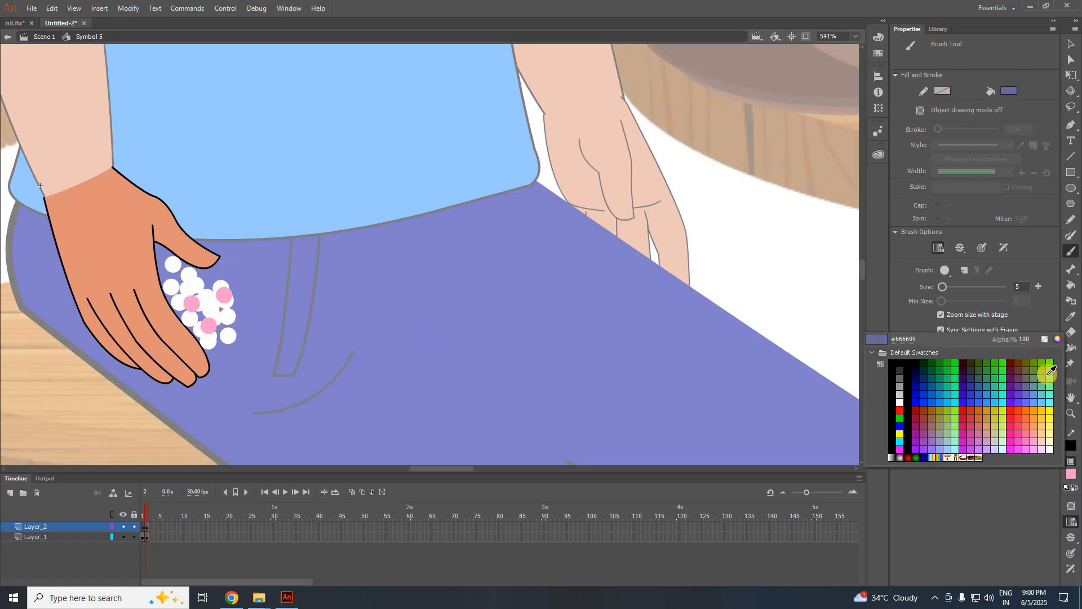
left_click(1040, 379)
left_click(205, 295)
left_click(186, 286)
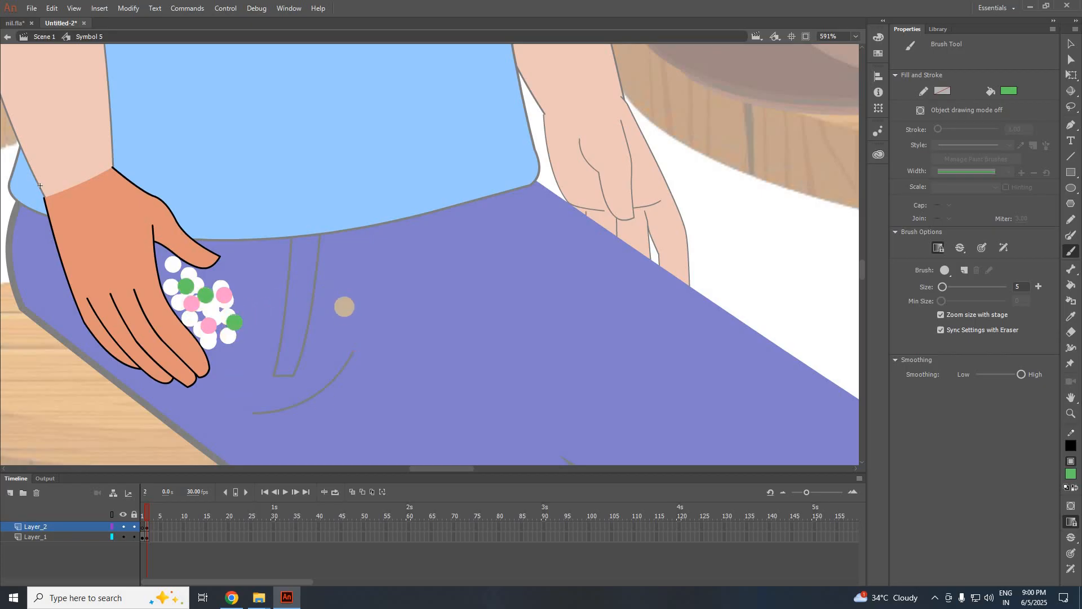
Set the fill to orange, then return from Symbol 5 to Scene 1.
scroll(346, 307, "down", 5)
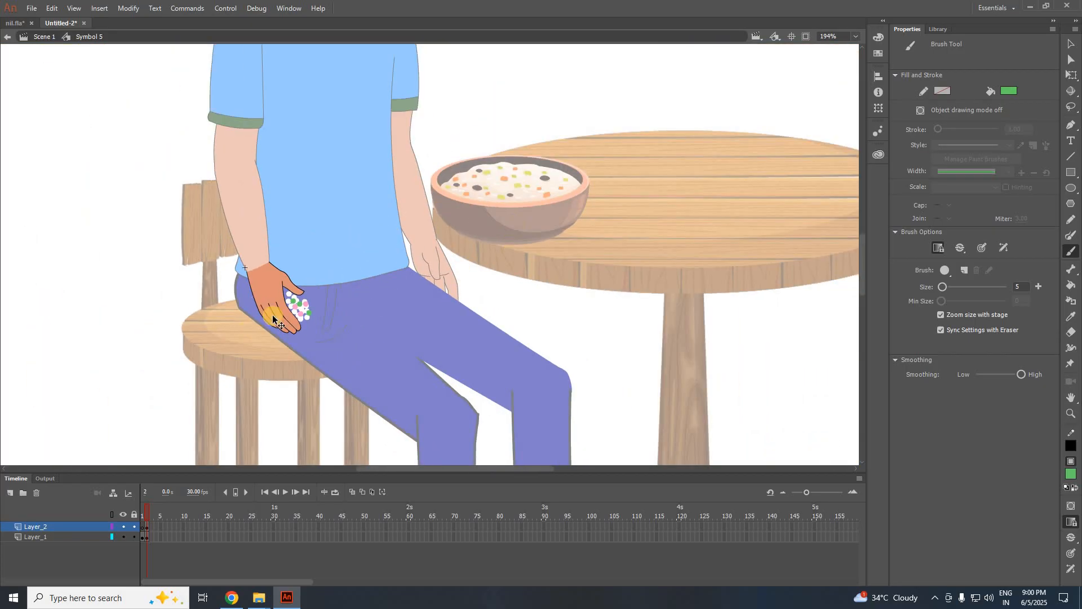
scroll(286, 306, "up", 2)
scroll(287, 306, "up", 1)
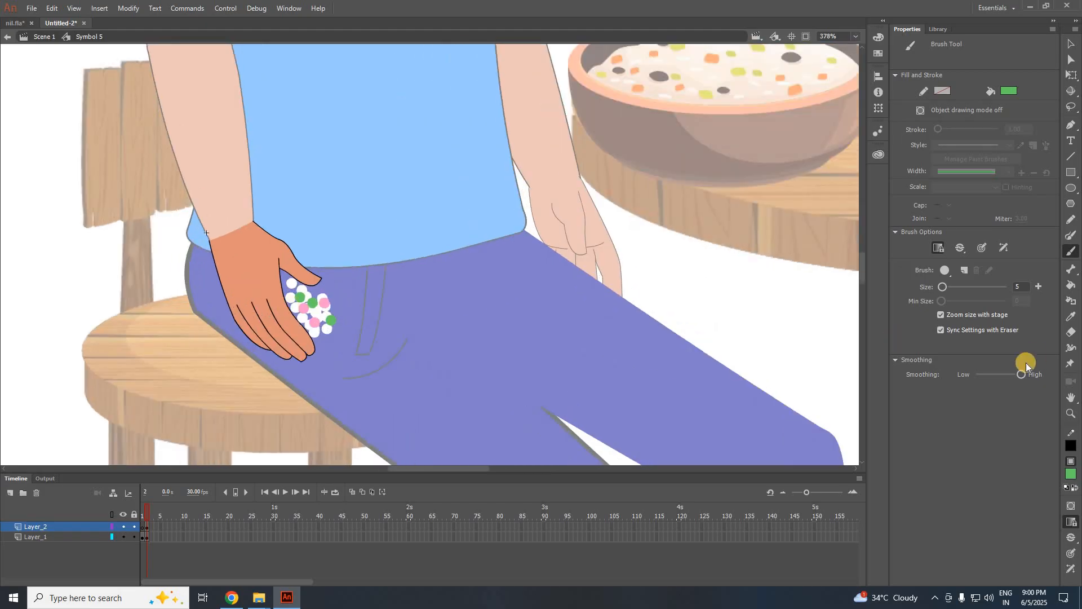
left_click(1071, 473)
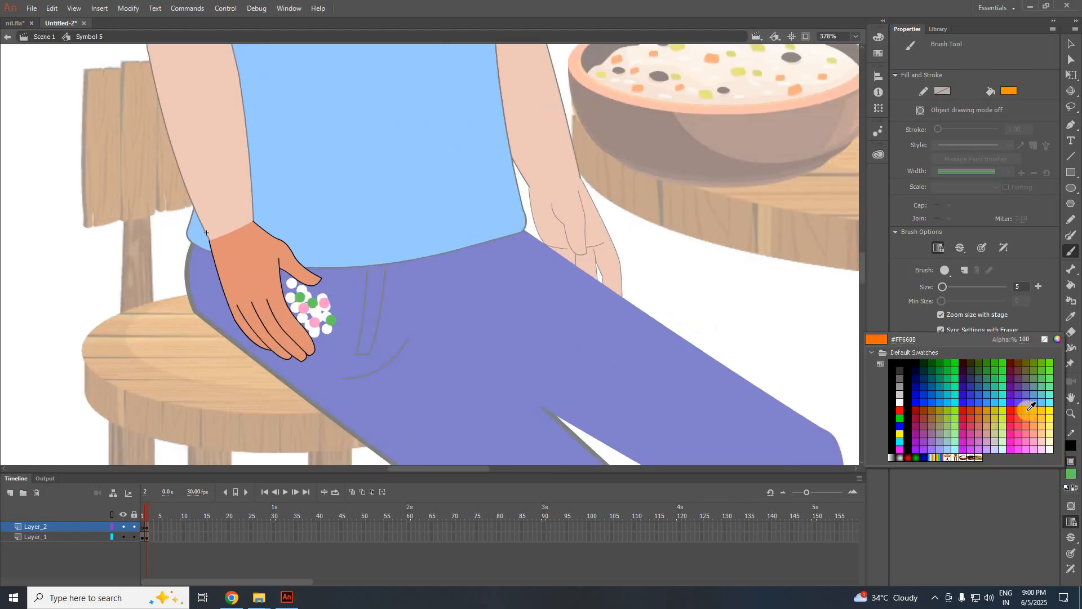
left_click(994, 410)
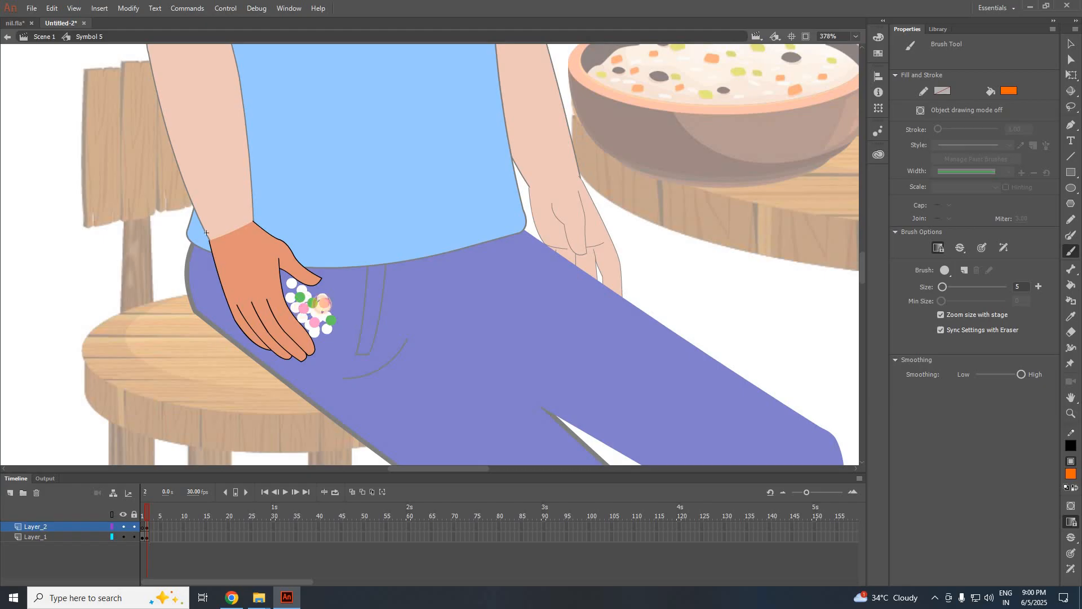
scroll(380, 319, "down", 2)
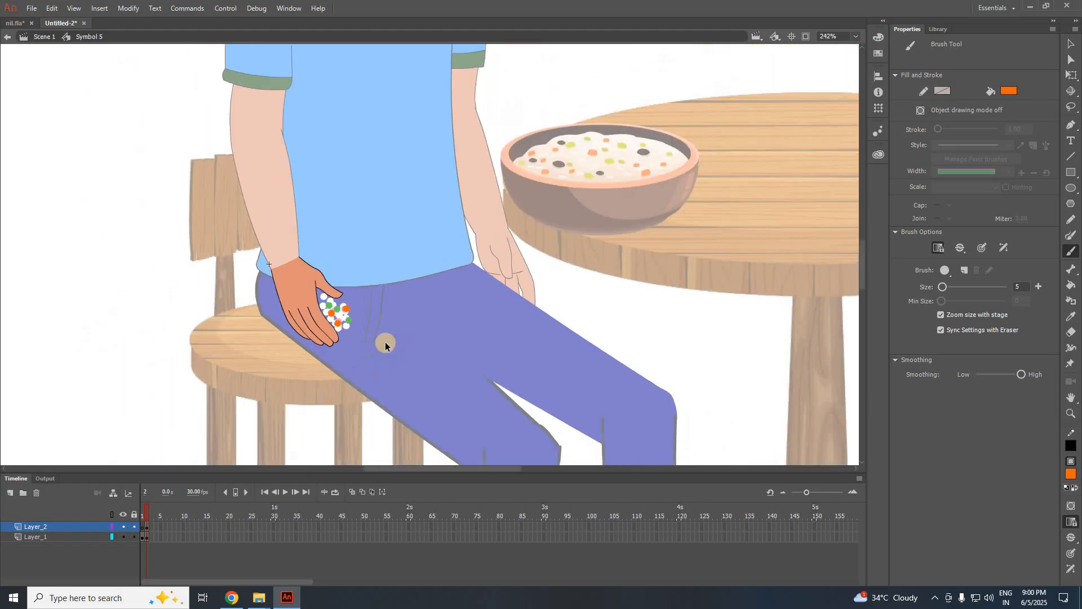
left_click(45, 36)
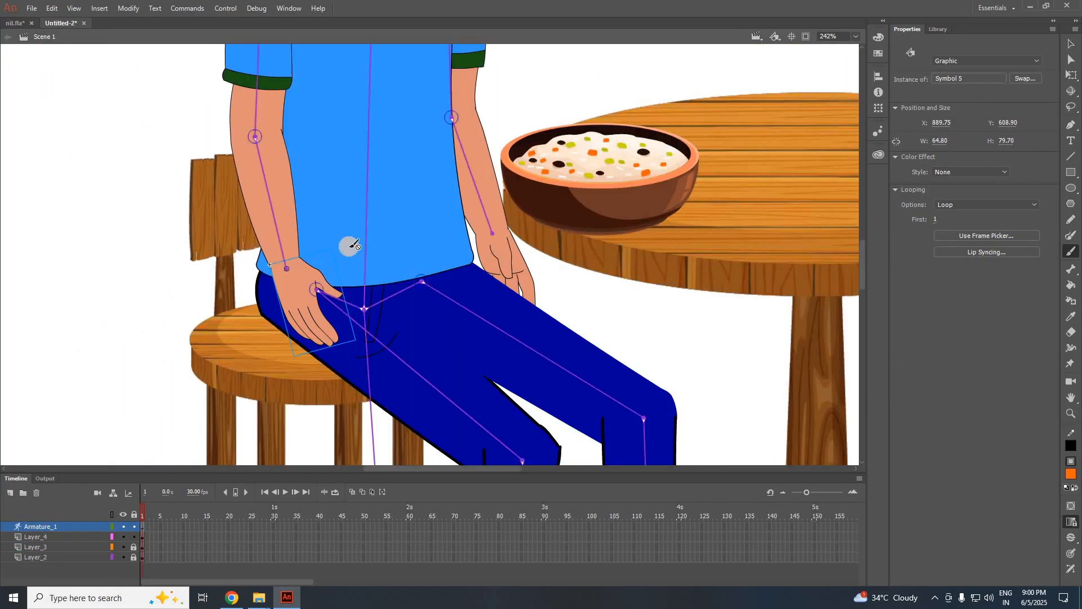
Extend all four layers to frame 86 with F5 and preview the new frames.
left_click(1071, 44)
scroll(493, 281, "down", 2)
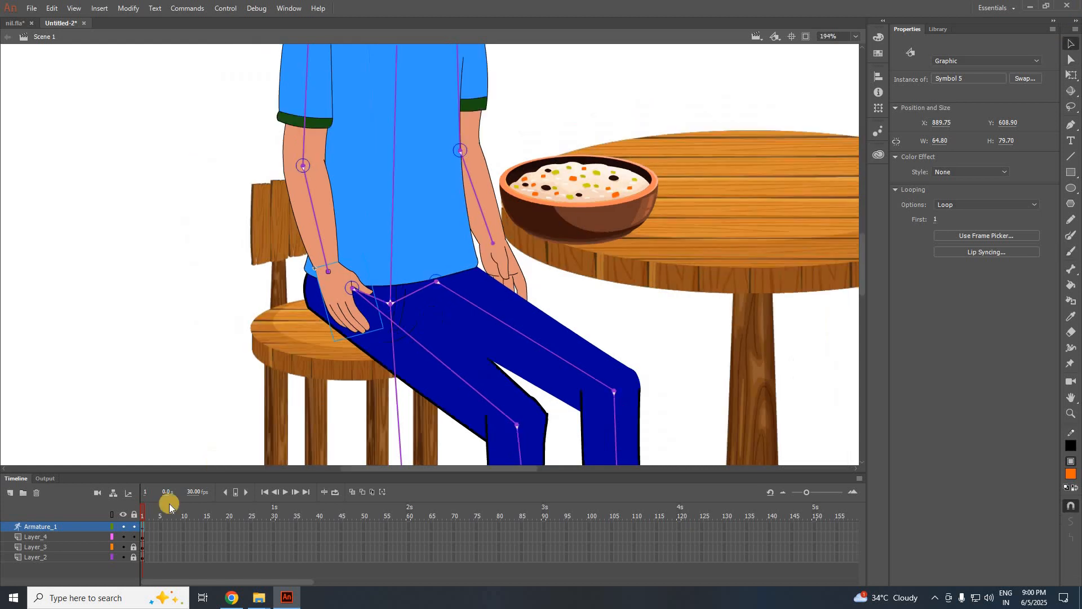
scroll(239, 299, "down", 2)
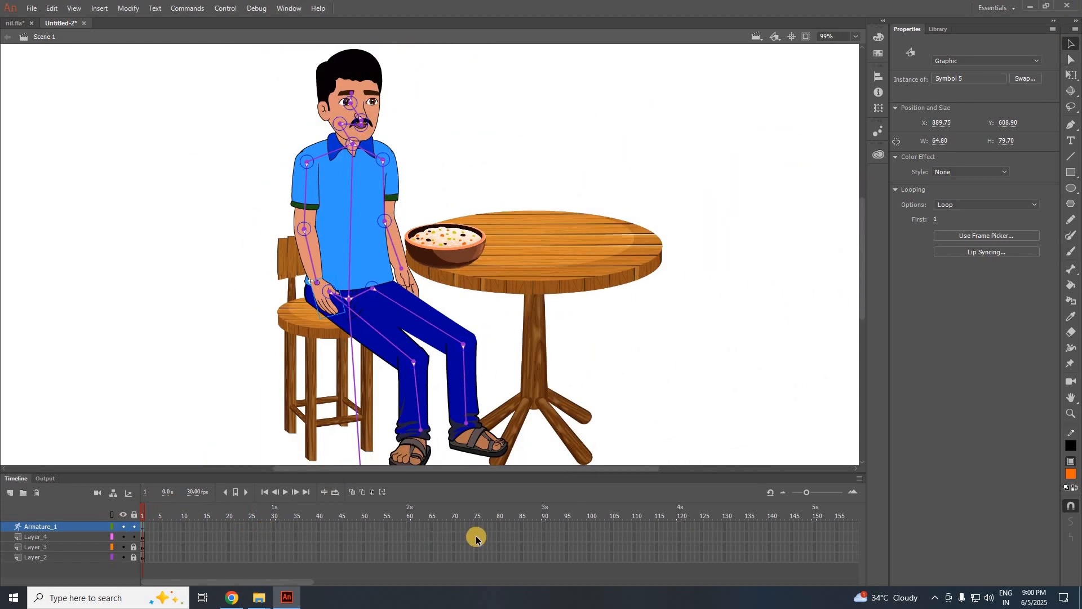
left_click_drag(527, 475, 529, 513)
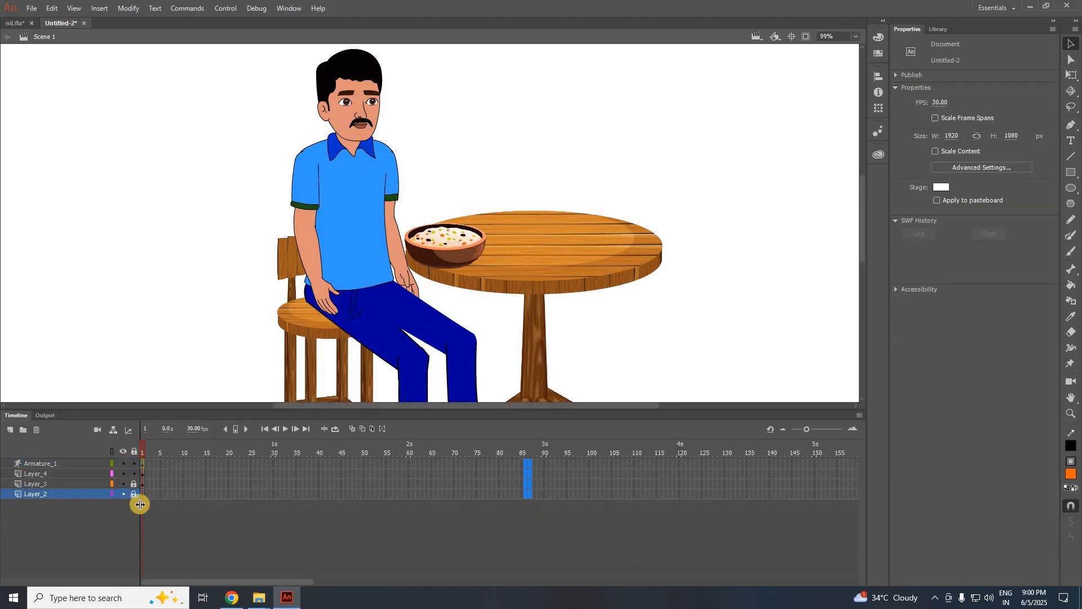
key("F5")
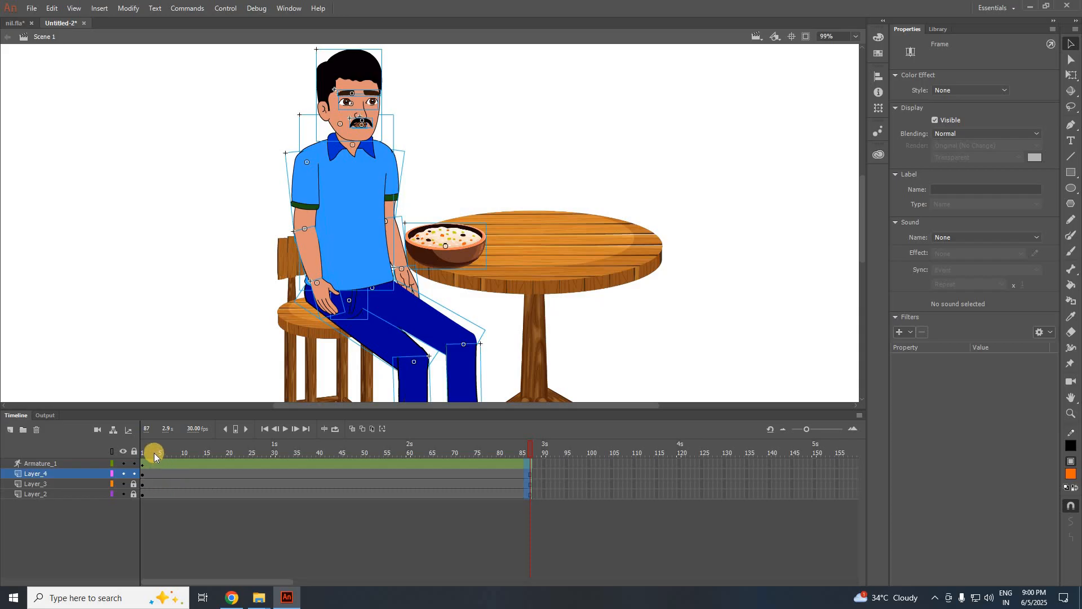
left_click_drag(154, 452, 107, 451)
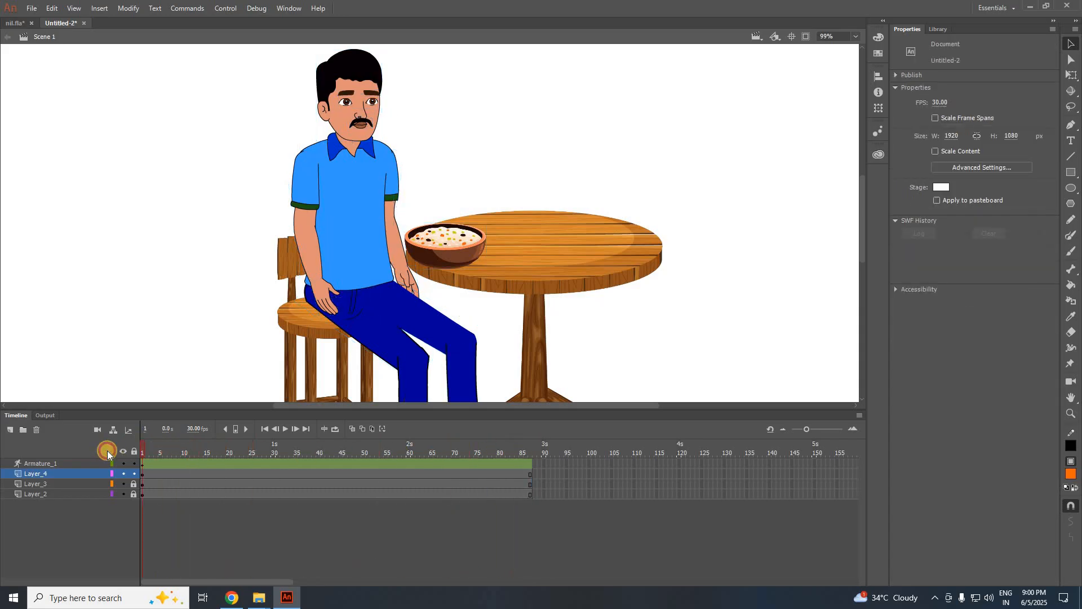
Set the resting hand graphic's looping to Single Frame.
left_click(369, 447)
scroll(336, 316, "up", 3)
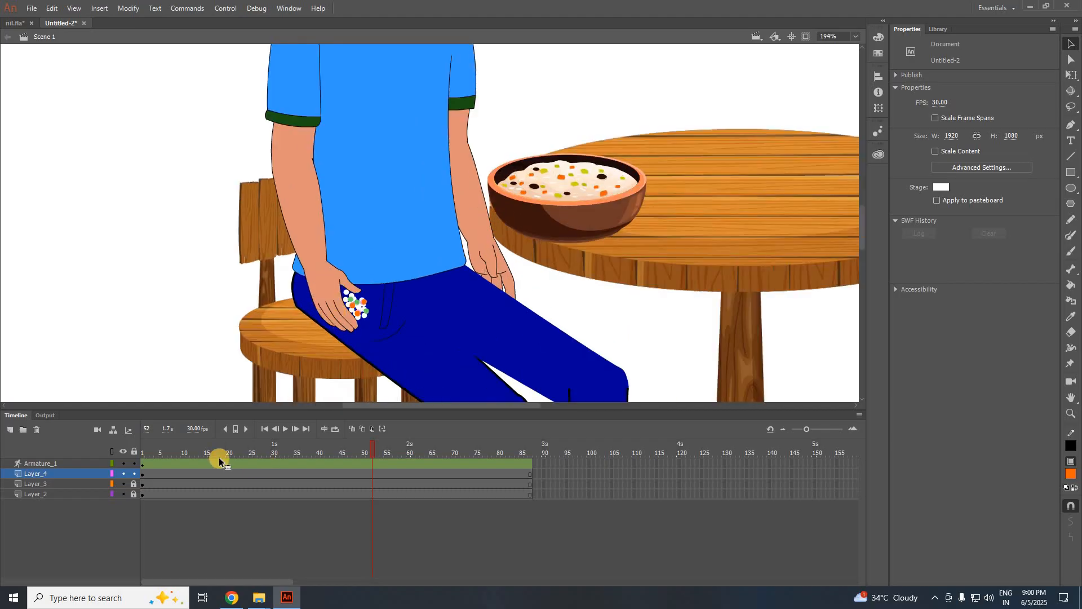
left_click(218, 460)
left_click_drag(163, 444, 110, 478)
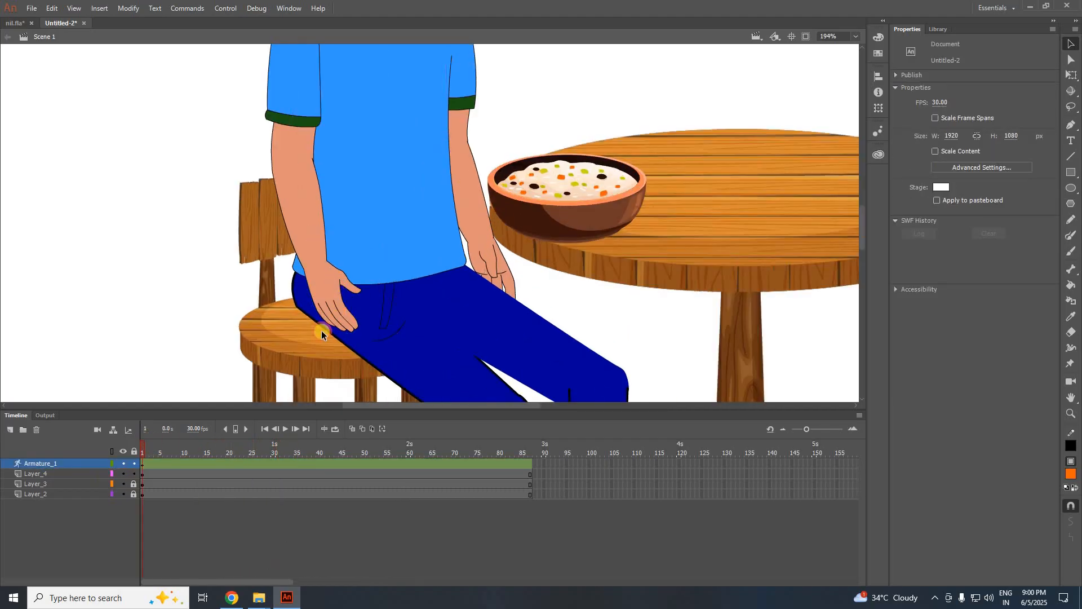
left_click(337, 313)
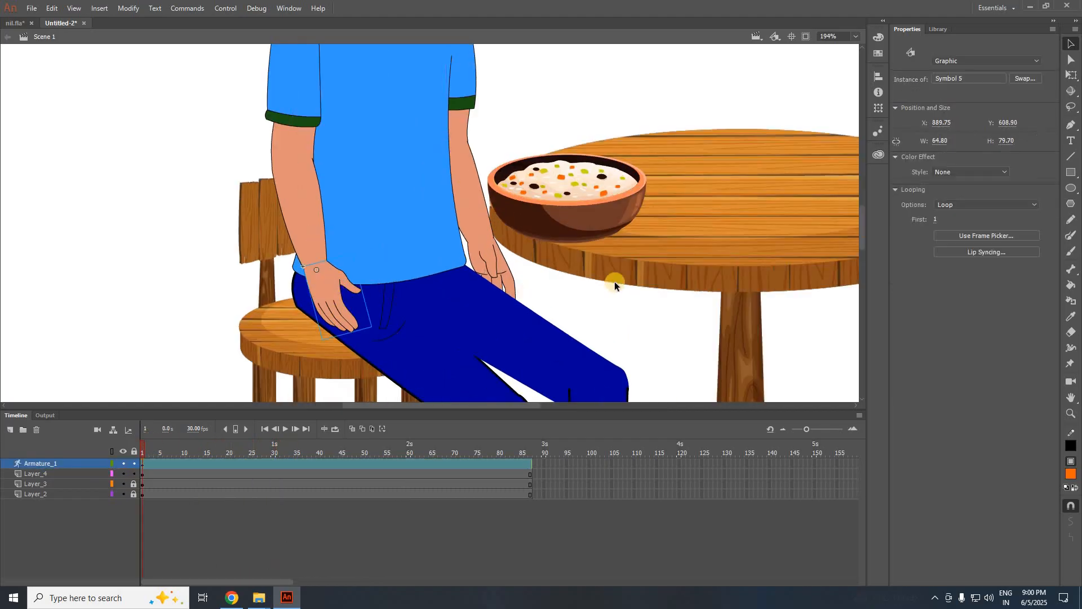
left_click(955, 208)
left_click(956, 243)
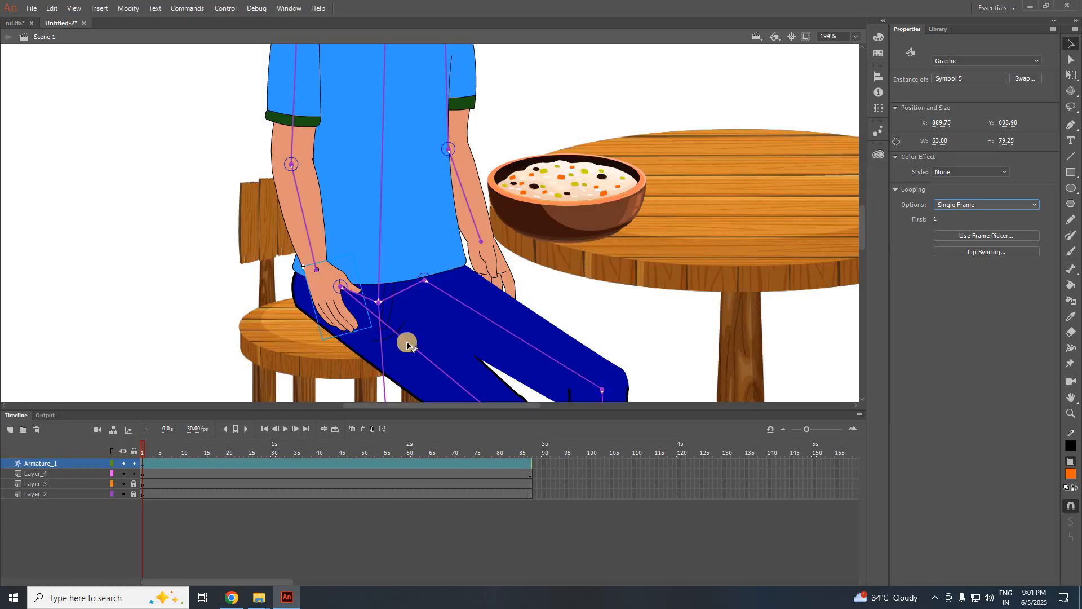
At frame 19 on the armature, tilt the man's head down toward the bowl.
scroll(193, 266, "down", 2)
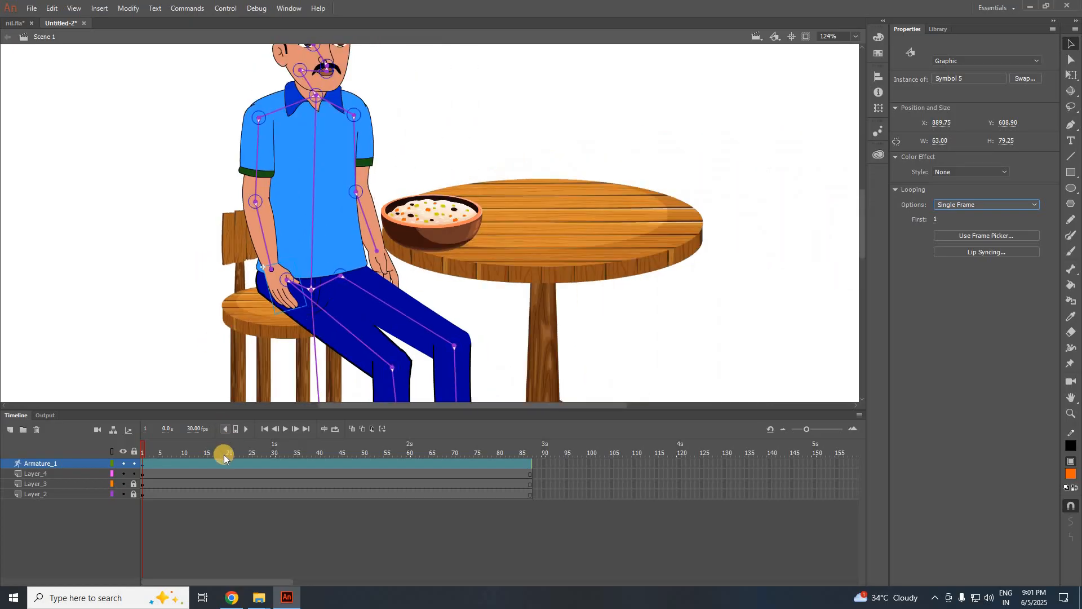
left_click(222, 465)
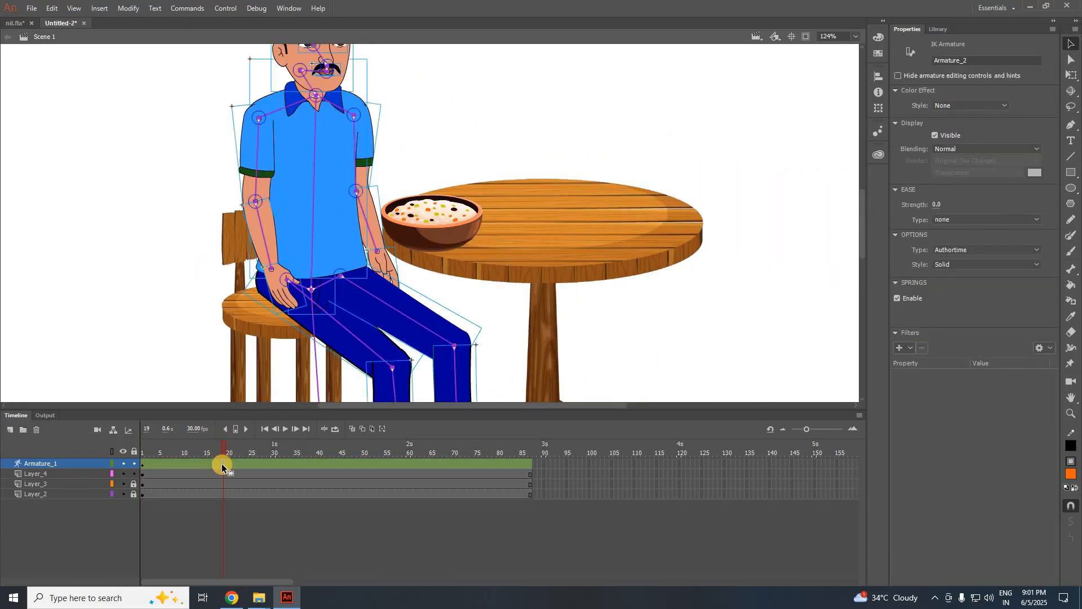
scroll(349, 166, "up", 3)
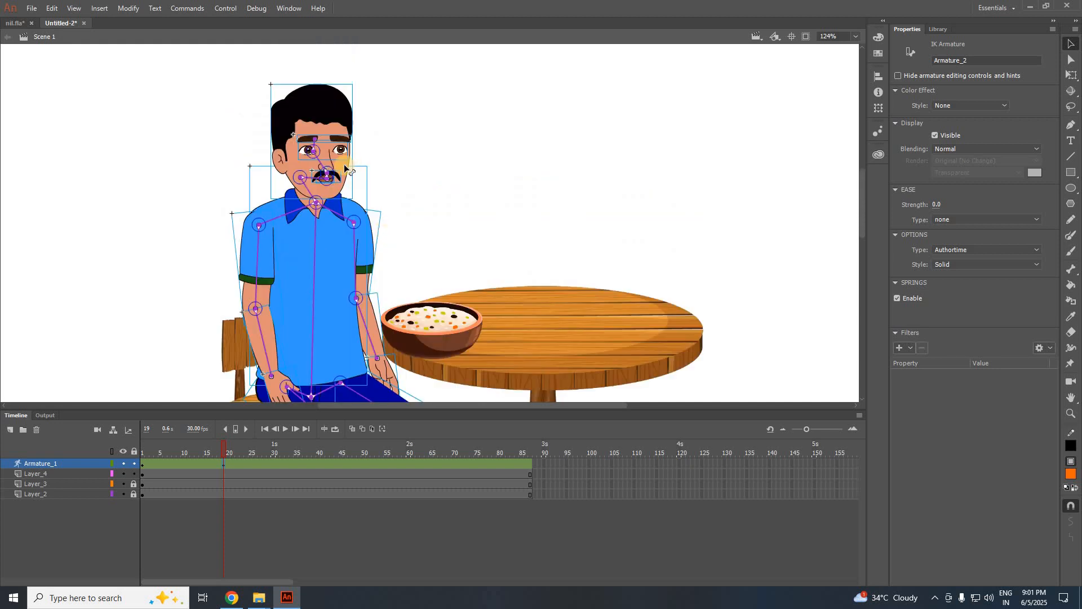
left_click_drag(350, 169, 359, 188)
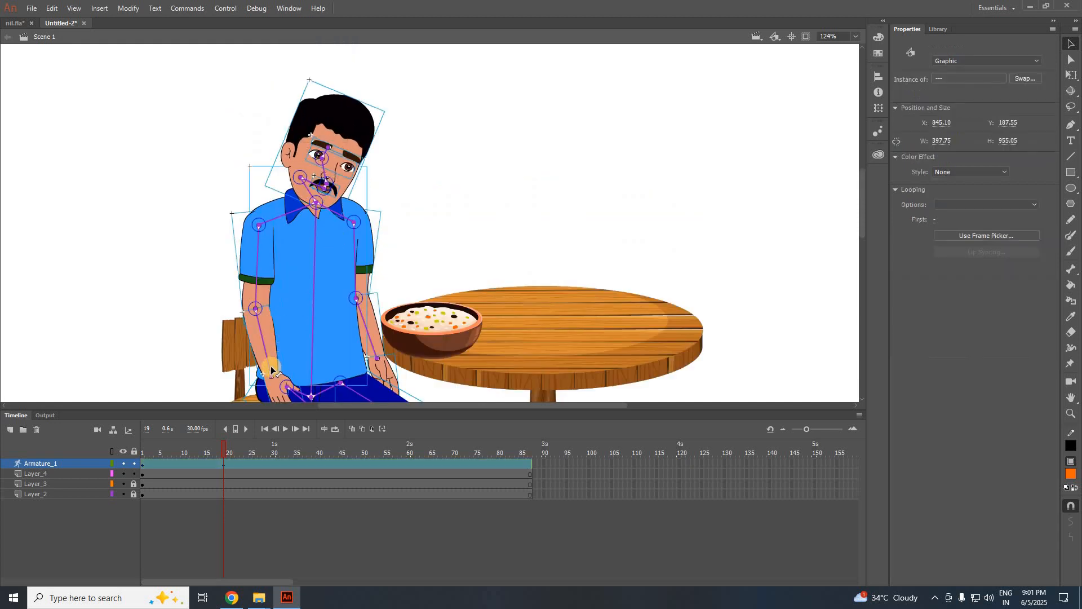
Clear the armature pose at frame 19.
left_click_drag(271, 369, 326, 327)
mouse_move(223, 446)
left_mouse_down()
mouse_move(167, 448)
mouse_move(240, 441)
left_mouse_up()
left_click(222, 464)
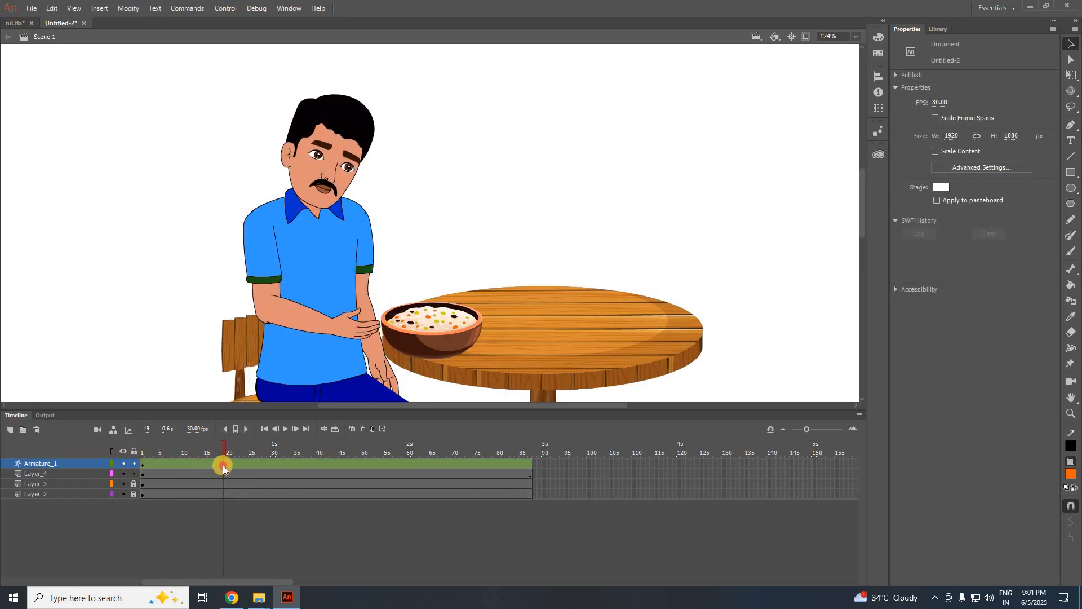
right_click(222, 465)
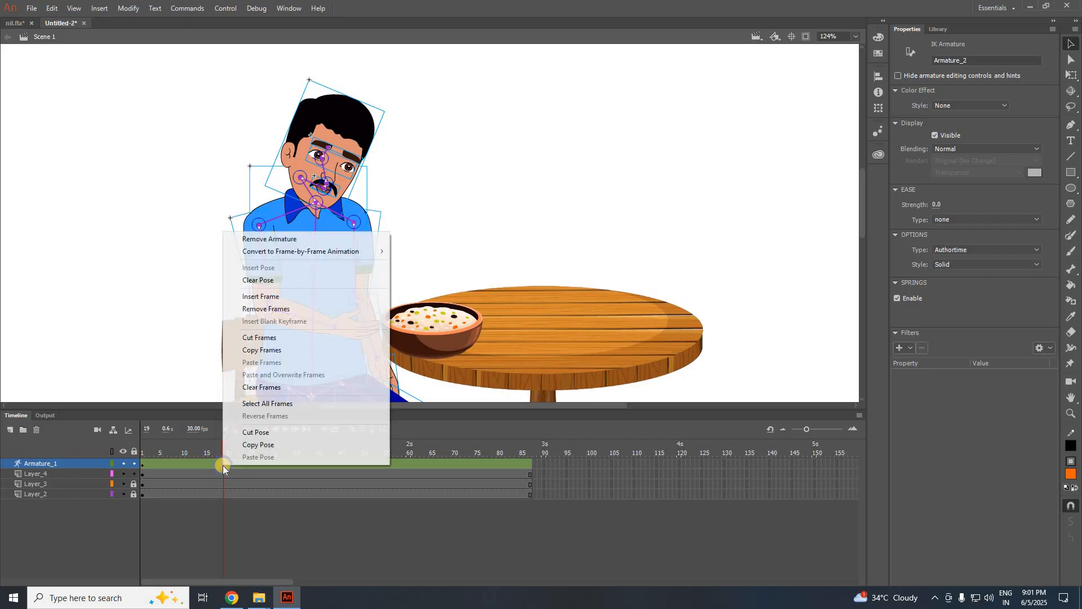
left_click(265, 280)
At frame 1, rest the forearm across the man's belly and tilt his head.
left_click_drag(154, 451, 140, 456)
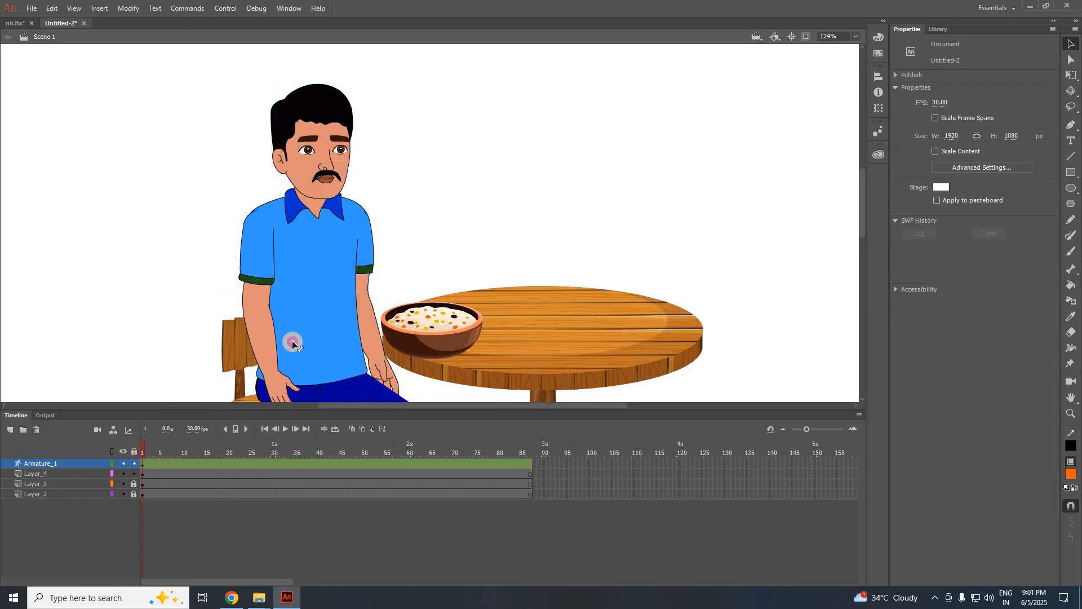
left_click_drag(292, 343, 333, 325)
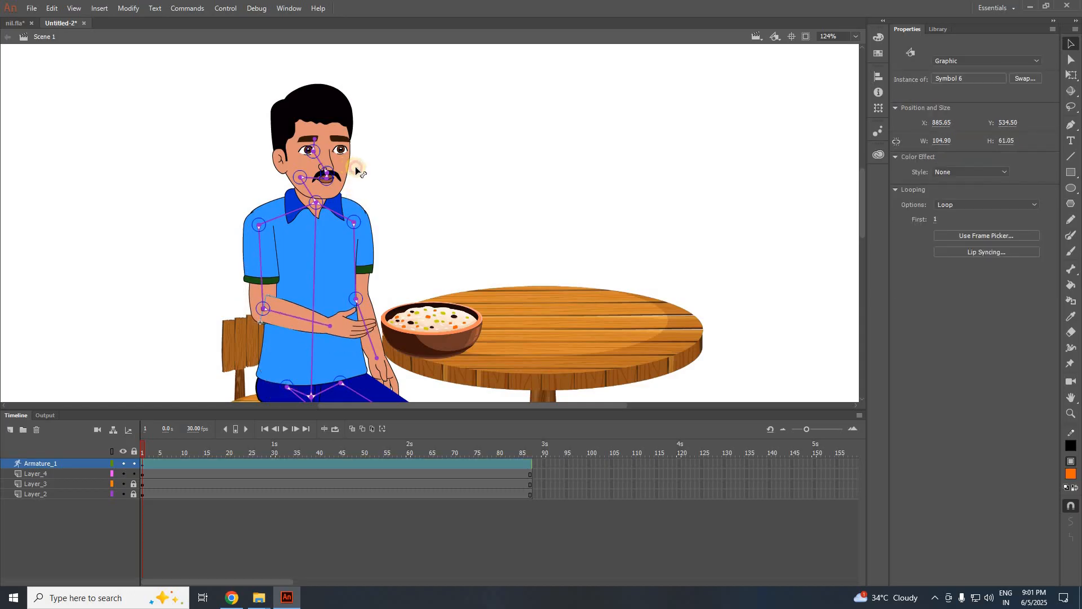
left_click_drag(356, 169, 369, 187)
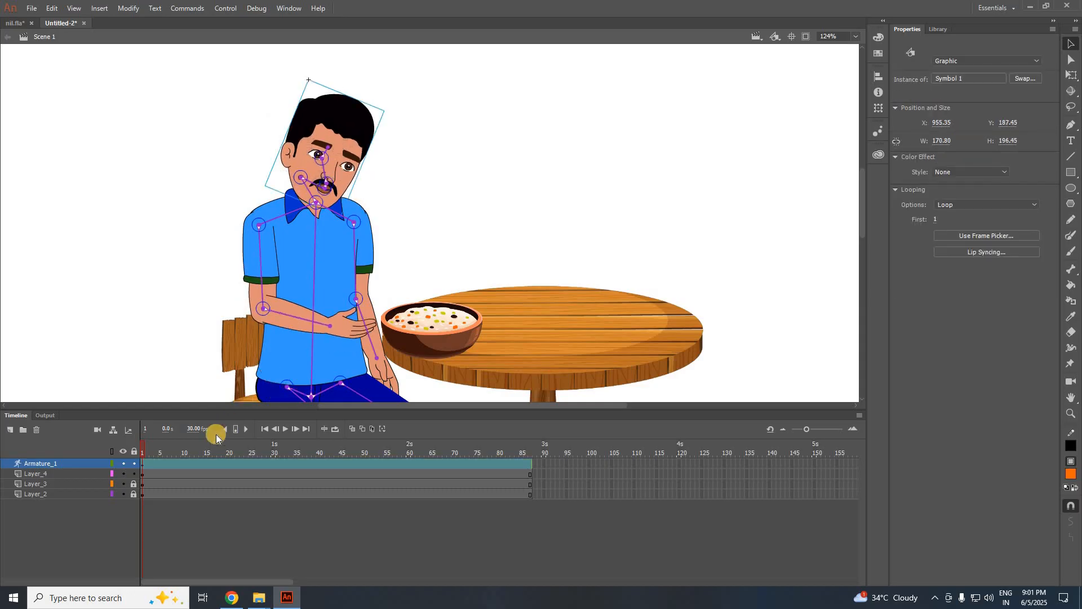
left_click(232, 447)
At frame 17, stretch the man's arm forward so his hand sits inside the food bowl.
left_click_drag(243, 464, 213, 466)
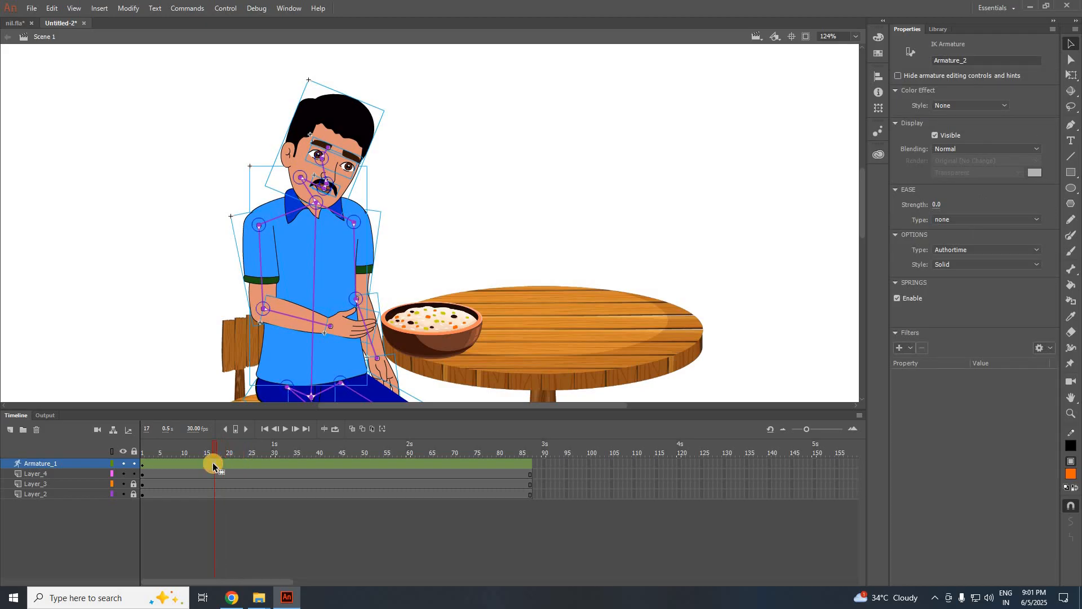
left_click_drag(322, 299, 358, 302)
left_click(358, 194)
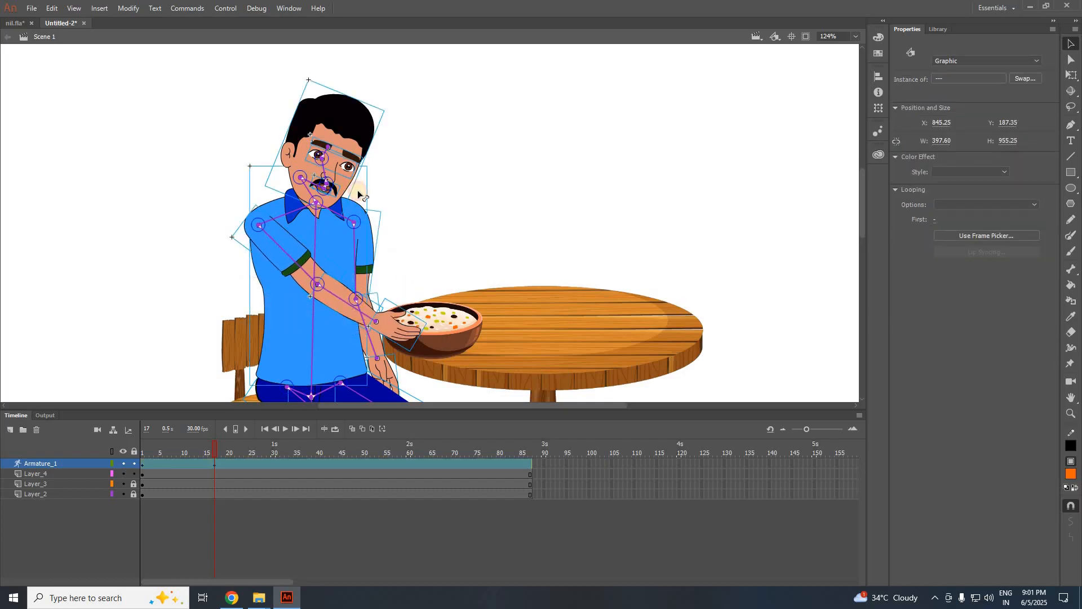
left_click(515, 275)
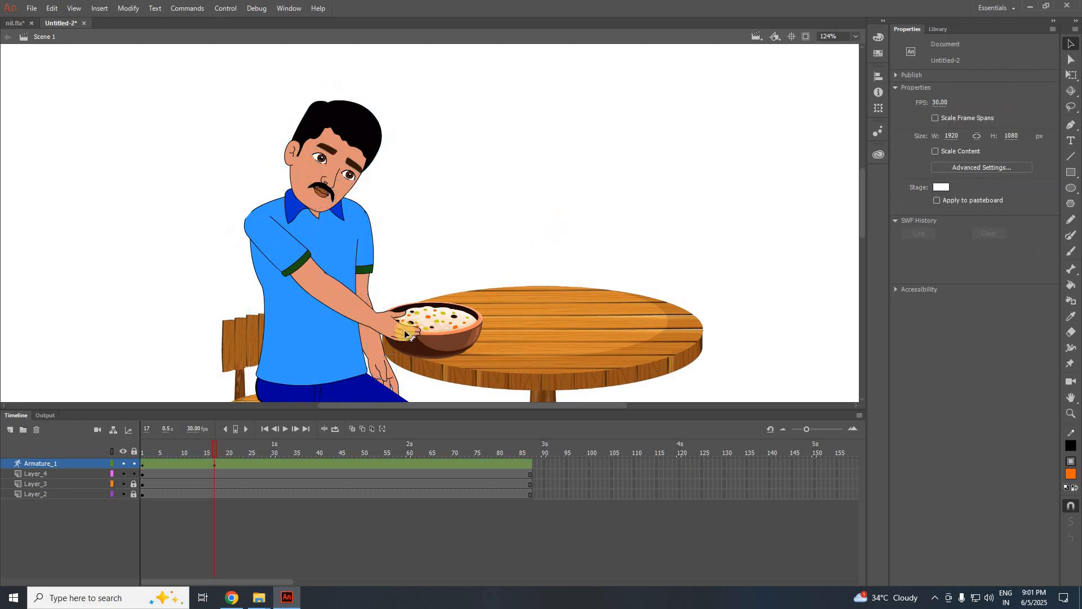
left_click(404, 336)
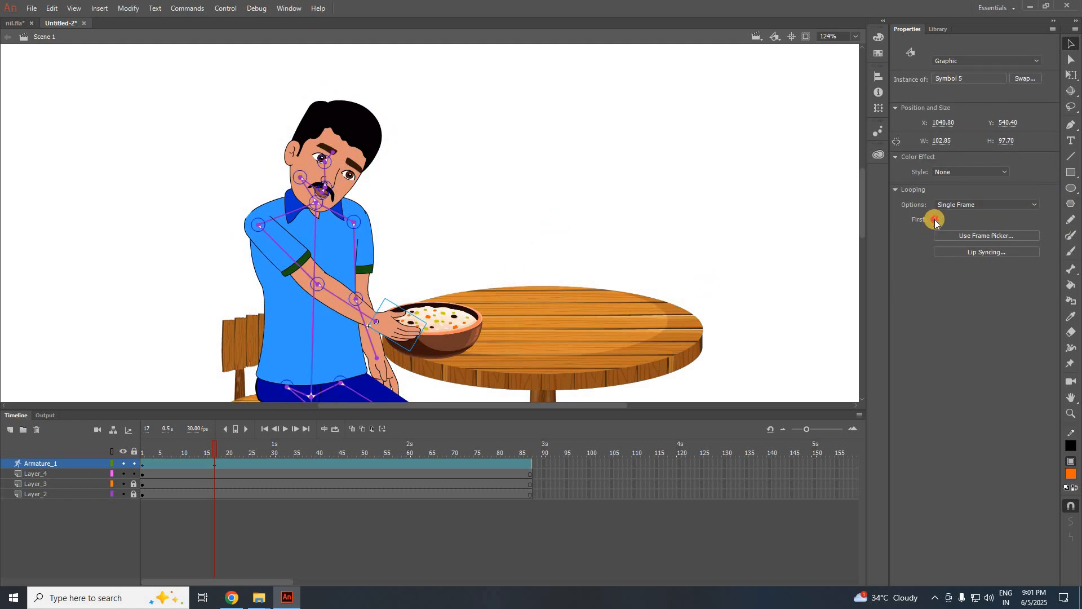
left_click_drag(935, 220, 945, 220)
left_click(237, 450)
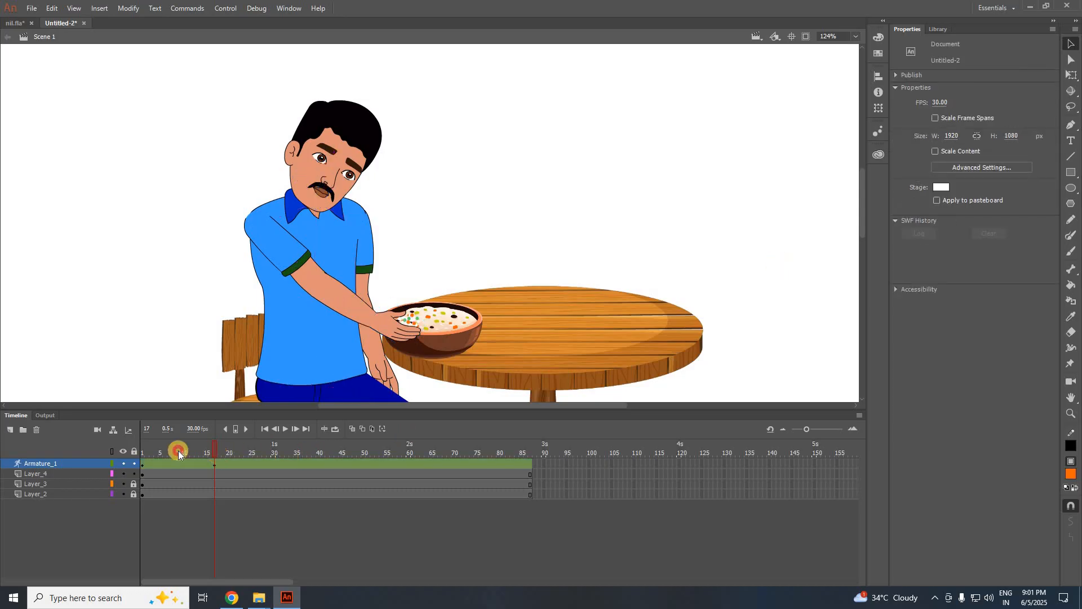
Lift the hand off the bowl and straighten the head, raising the hand to the chin by frame 49.
left_click_drag(178, 451, 287, 443)
left_click_drag(374, 305, 327, 274)
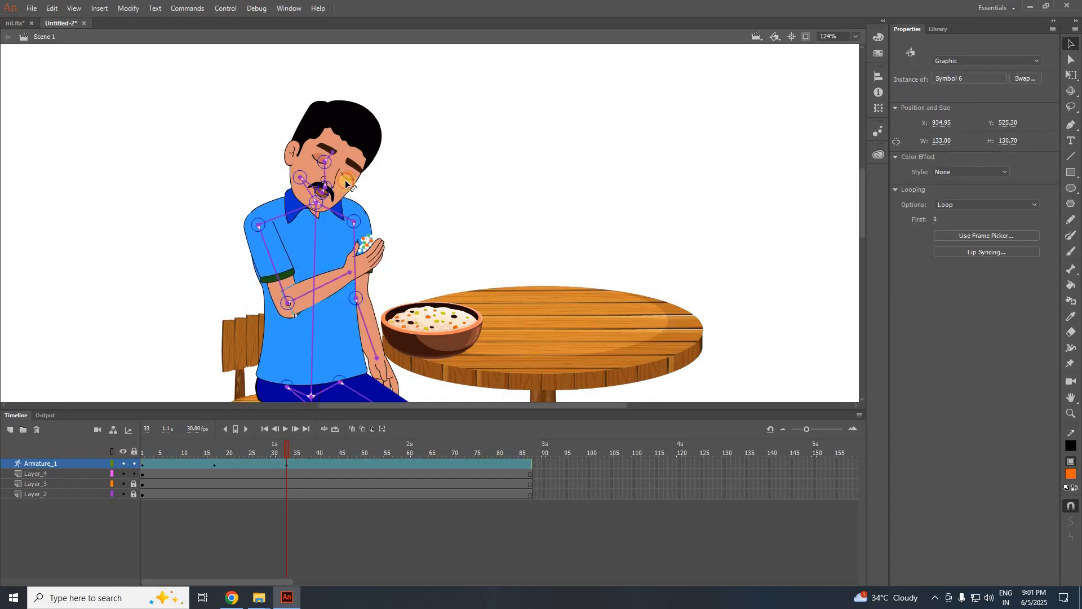
left_click_drag(345, 184, 337, 175)
left_click_drag(323, 441, 358, 411)
left_click_drag(333, 271, 325, 244)
scroll(348, 175, "up", 3)
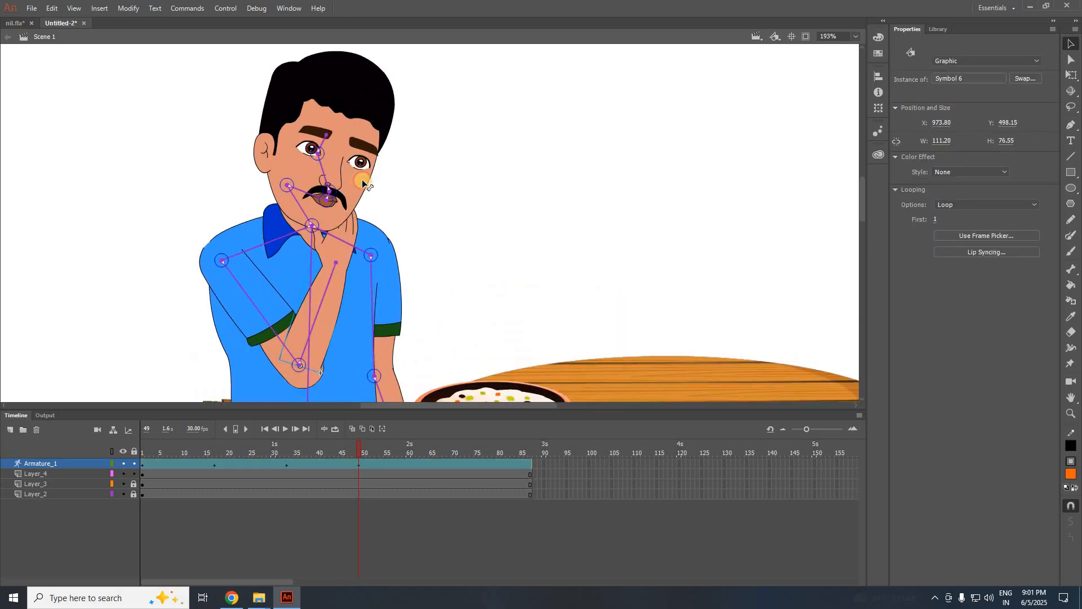
left_click_drag(363, 181, 363, 183)
Set the hand graphic's First frame to 2 and preview the hand-to-mouth motion.
left_click(532, 211)
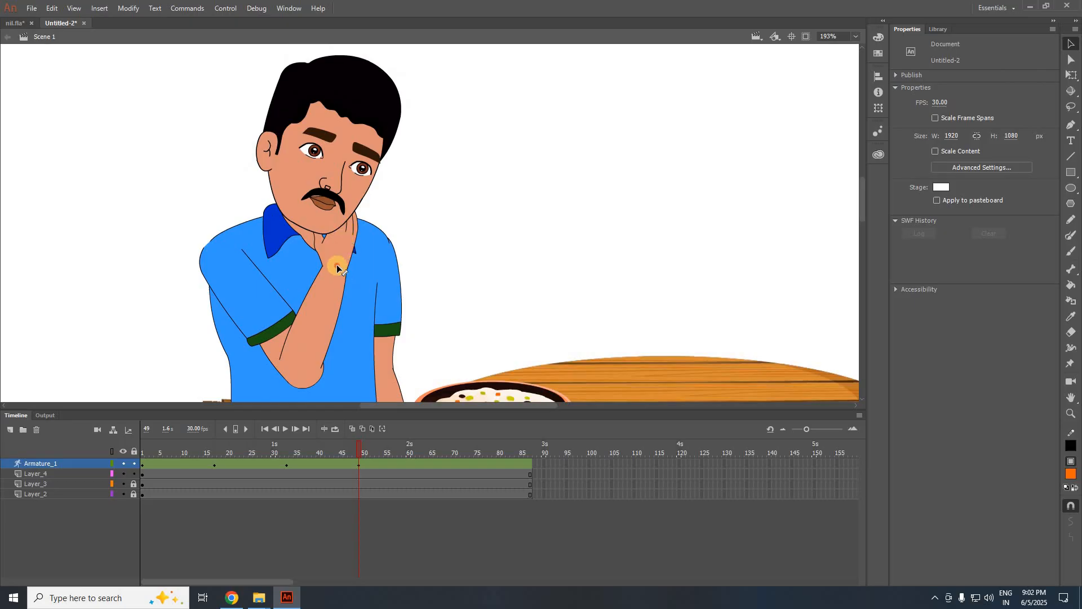
left_click(362, 197)
left_click(514, 207)
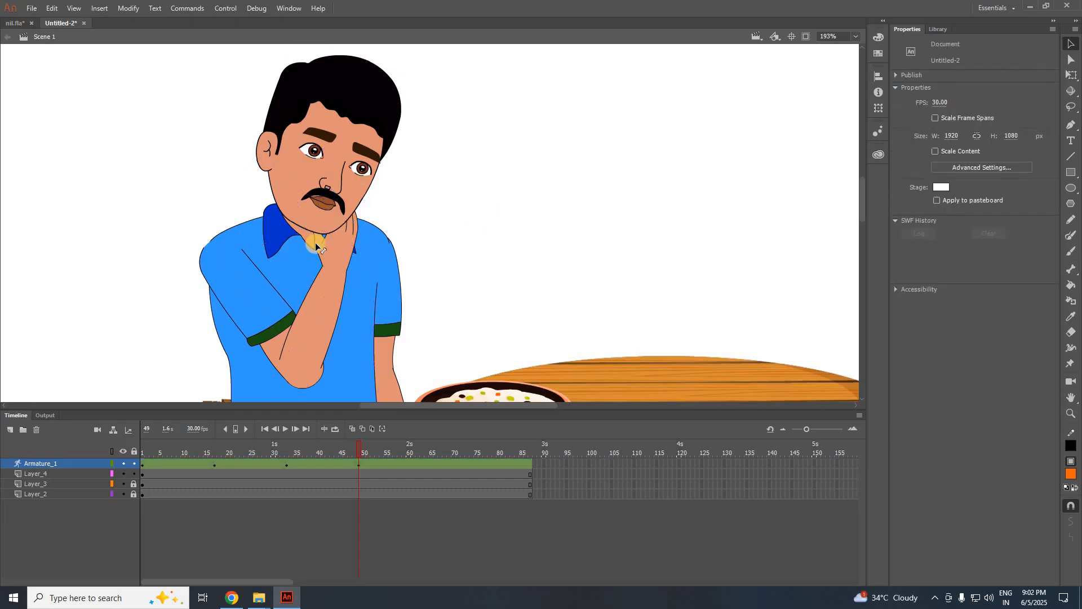
left_click(338, 248)
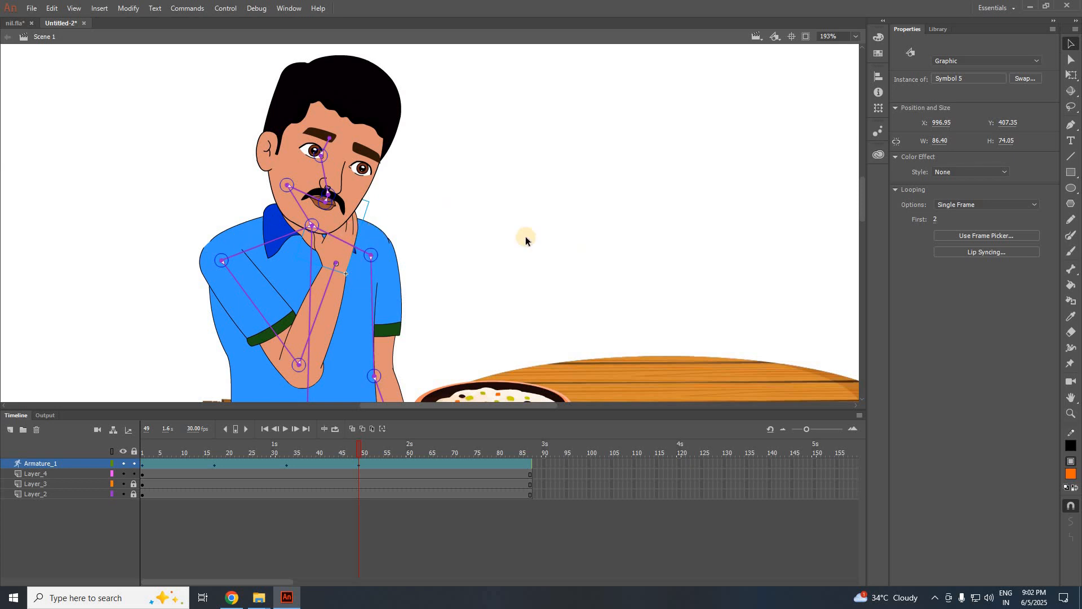
left_click(355, 230)
key("ctrl+z")
key("ctrl+z")
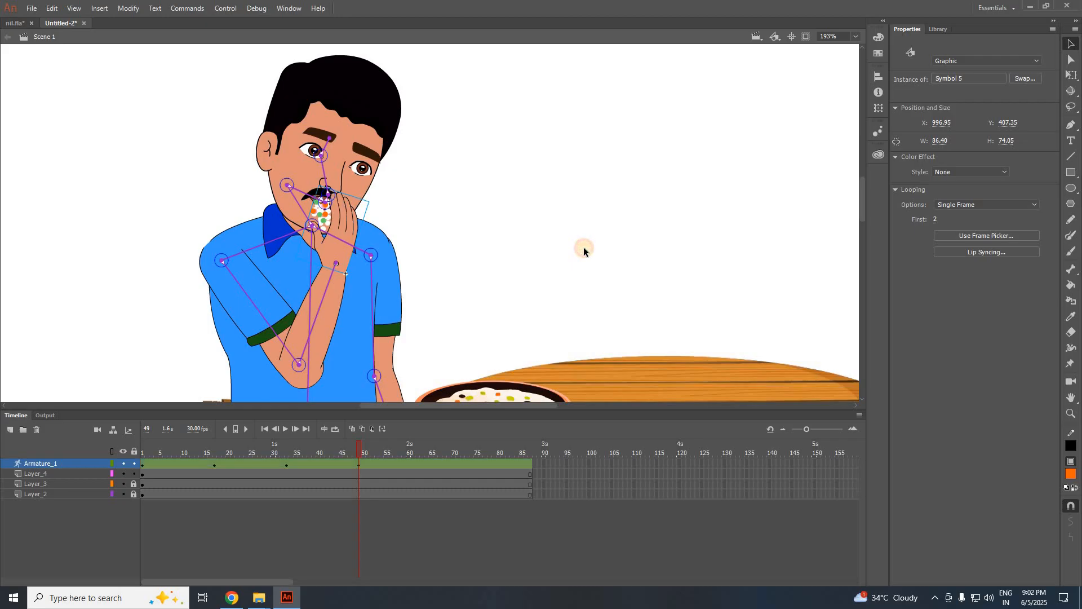
left_click(583, 247)
scroll(583, 247, "down", 2)
mouse_move(364, 455)
left_mouse_down()
mouse_move(199, 446)
mouse_move(363, 462)
left_mouse_up()
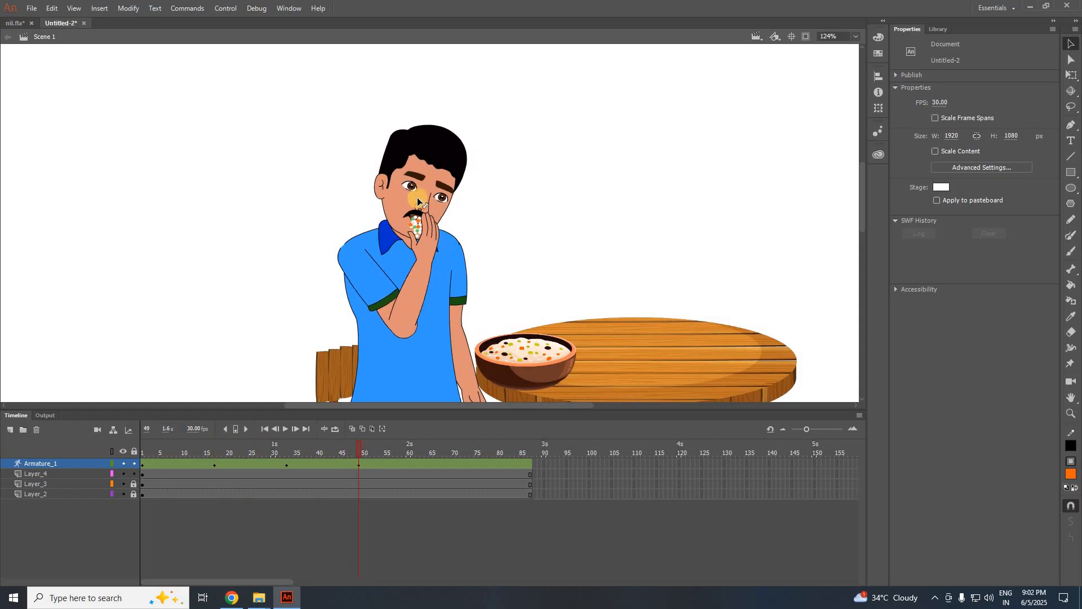
Set the mouth graphic symbol's looping option in Properties.
scroll(370, 231, "up", 8)
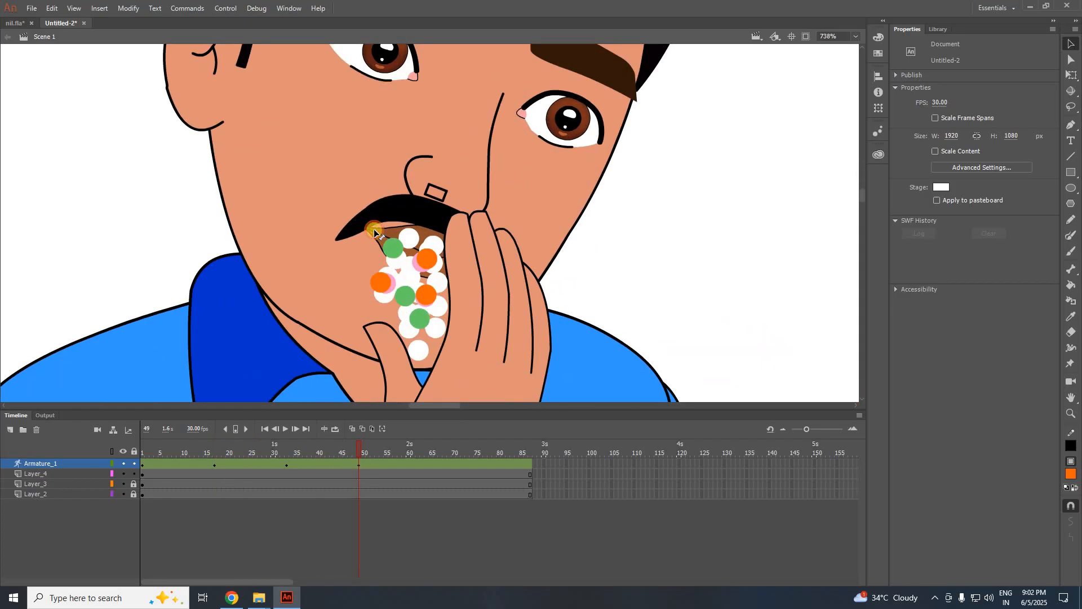
left_click(374, 229)
left_click(950, 209)
left_click(950, 215)
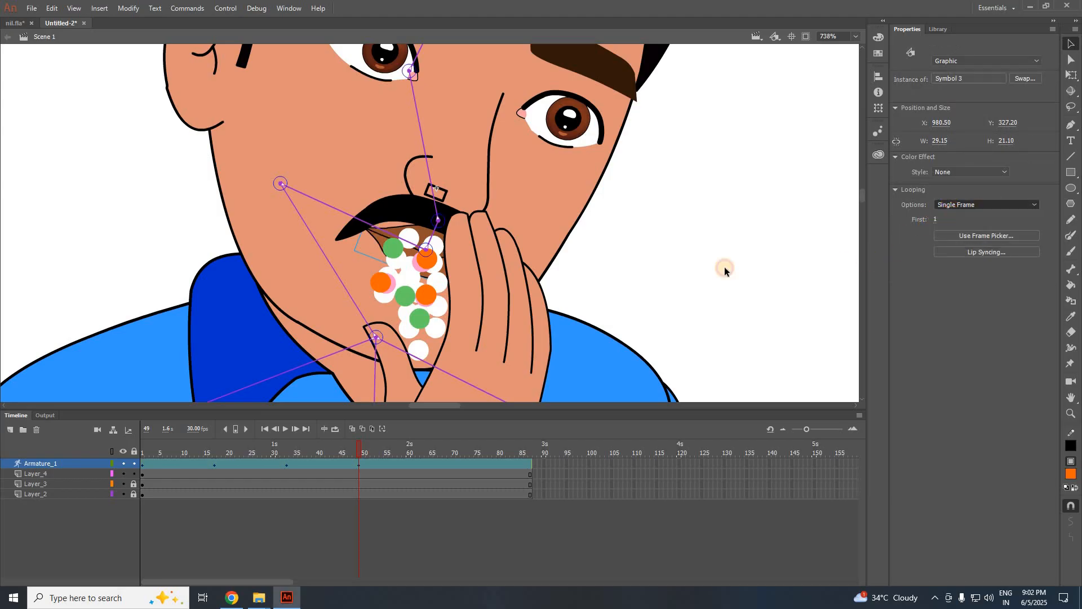
left_click(664, 267)
Move to frame 59 on the armature and review the hand reaching the mouth.
scroll(664, 268, "down", 3)
scroll(595, 262, "down", 5)
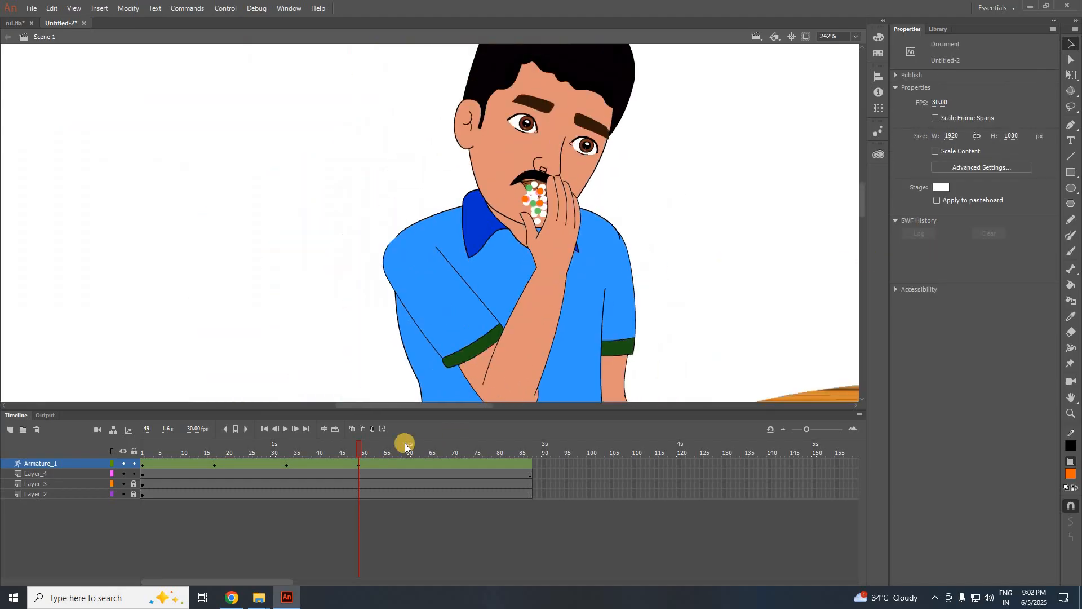
left_click_drag(357, 450, 420, 456)
left_click(402, 462)
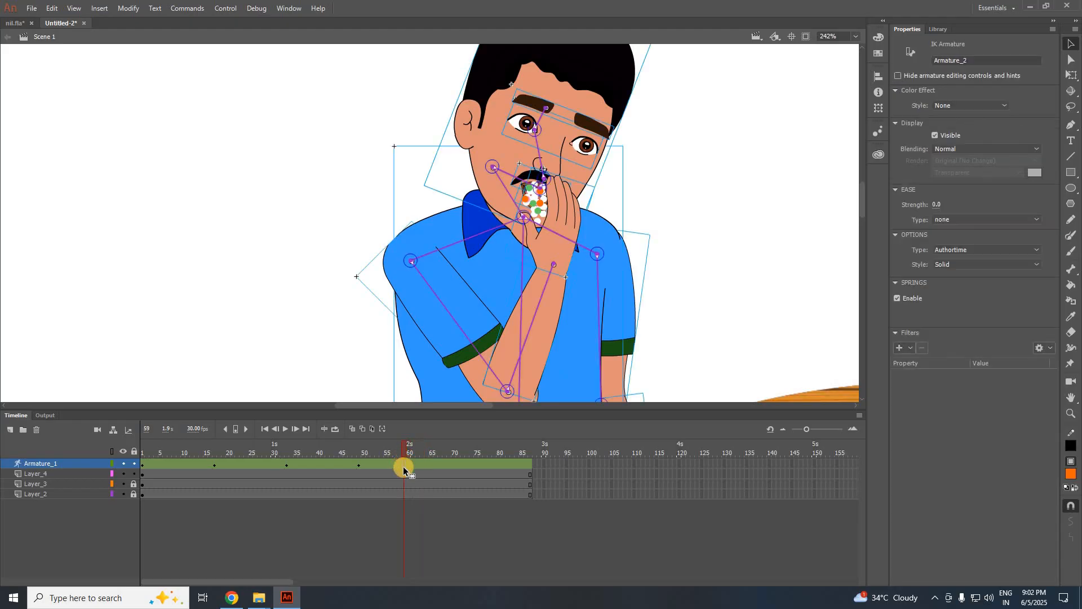
scroll(336, 319, "down", 2)
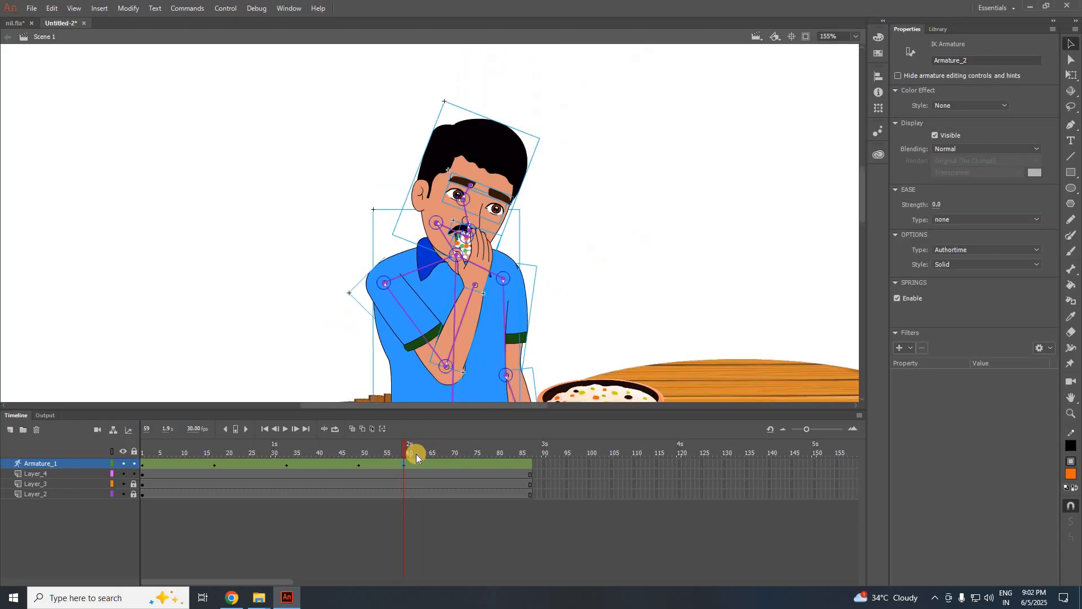
left_click(477, 454)
left_click_drag(478, 453, 405, 464)
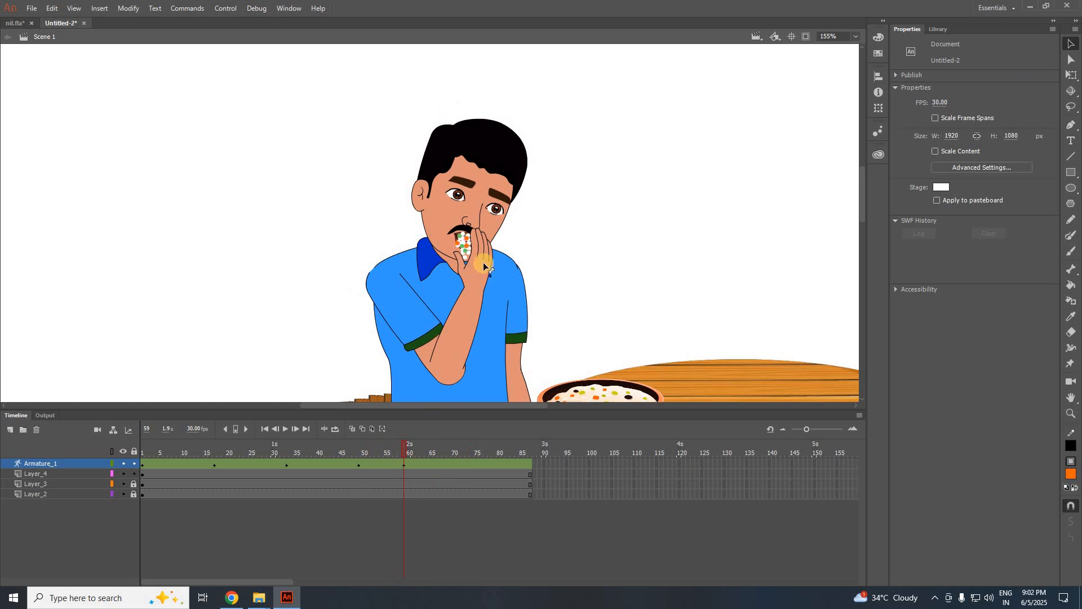
Switch the mouth symbol's Looping First from 2 to 1 for the open mouth, then review.
scroll(483, 265, "up", 3)
left_click(473, 241)
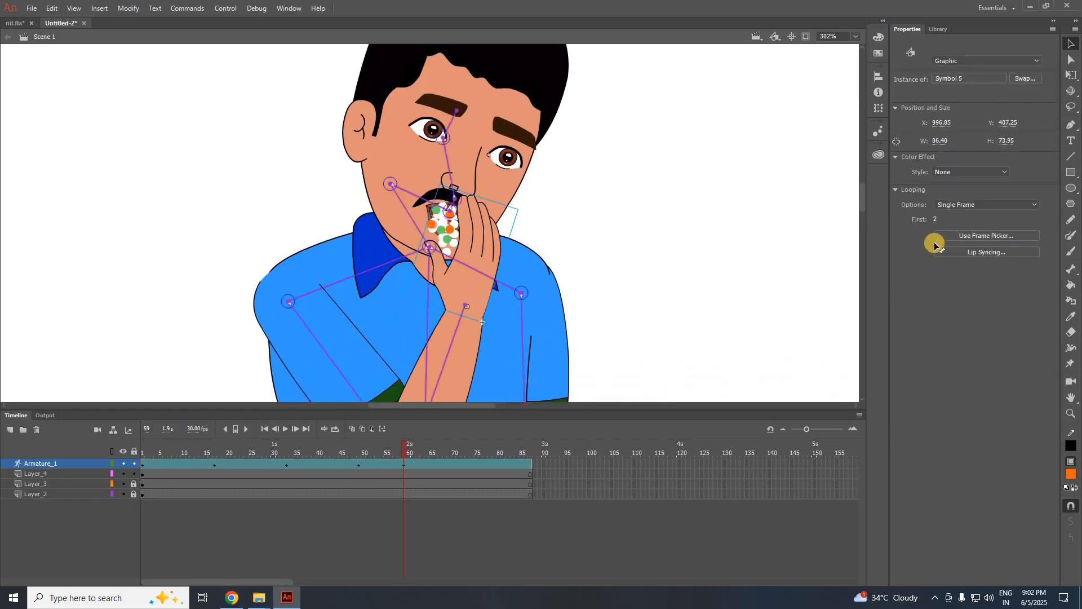
left_click_drag(888, 224, 808, 250)
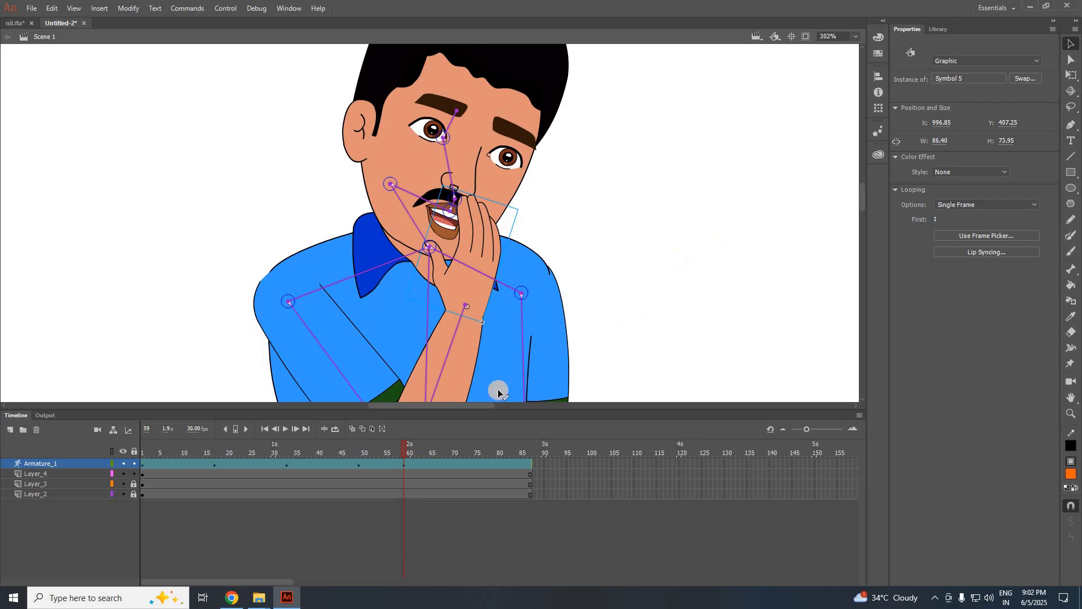
scroll(618, 215, "down", 1)
left_click_drag(405, 441, 473, 458)
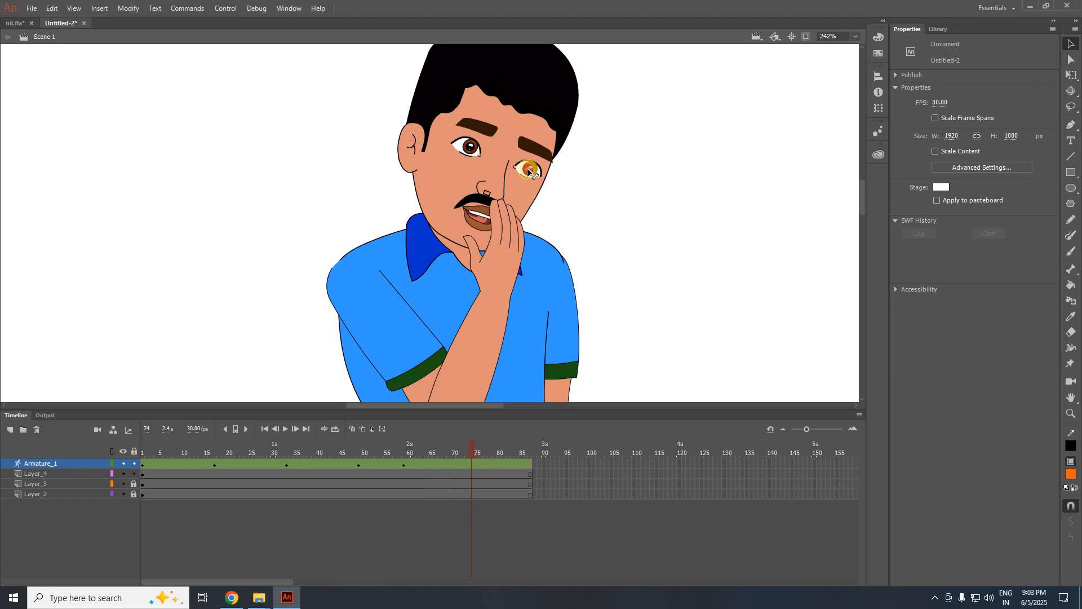
Turn the head left and lower the forearm across the body, then tilt the head right at frame 87.
left_click_drag(531, 172, 532, 173)
scroll(510, 301, "down", 2)
left_click_drag(517, 300, 492, 357)
left_click(664, 255)
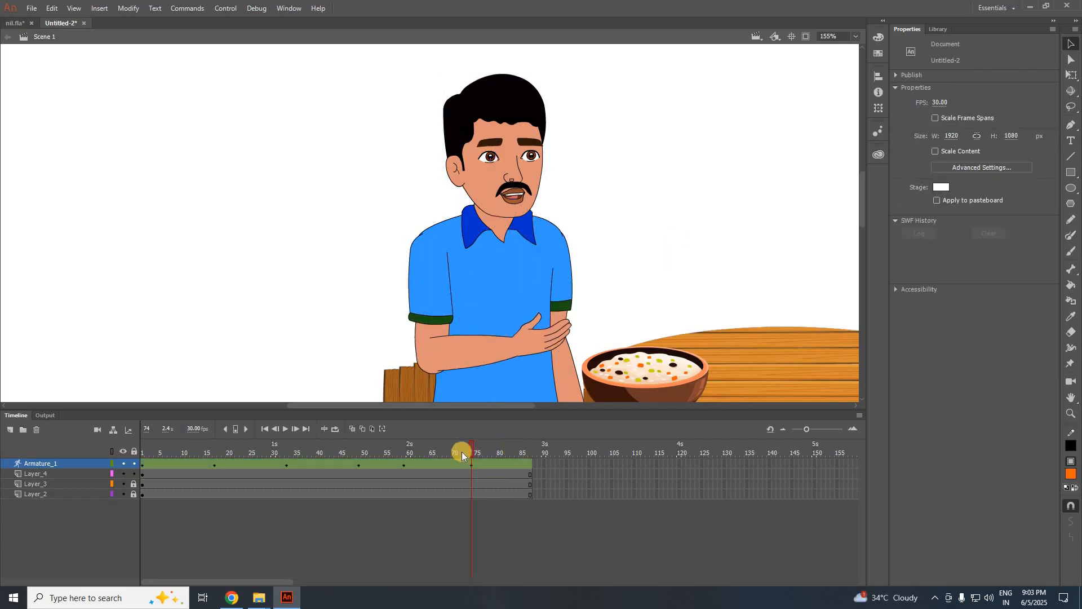
left_click_drag(498, 447, 529, 446)
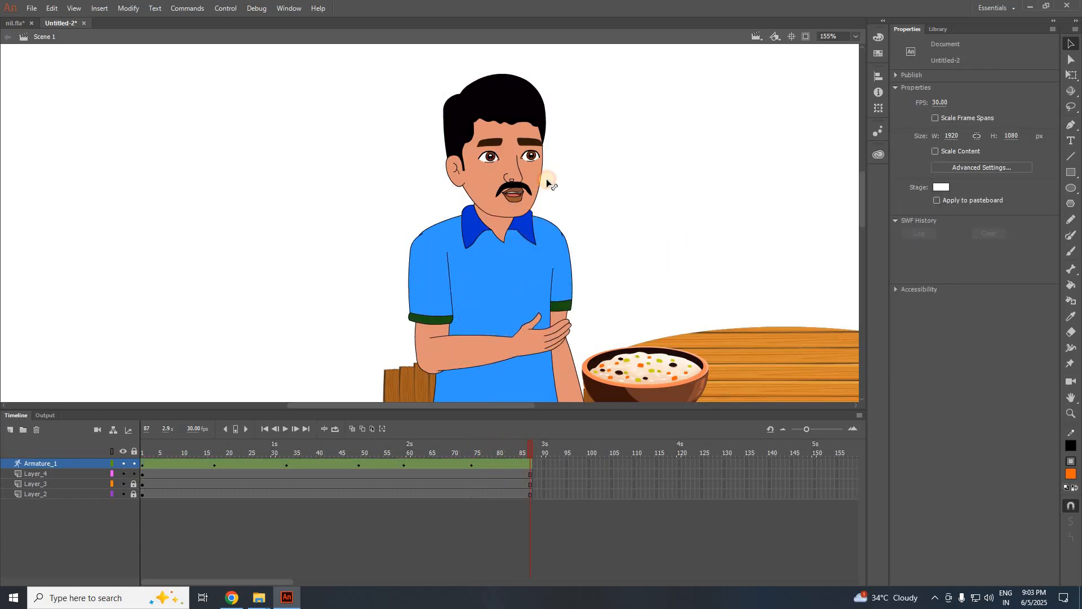
left_click_drag(547, 179, 553, 192)
Extend all layers to frame 123, tilt the head into a resting pose at frame 120, then extend to frame 140.
left_click_drag(693, 463, 693, 503)
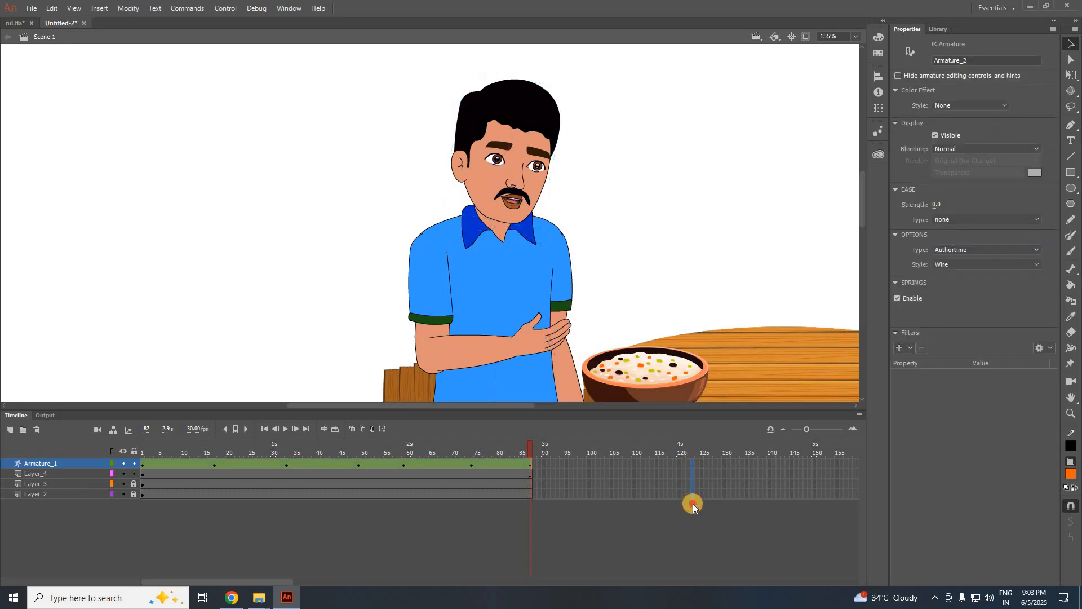
key("F5")
left_click_drag(426, 454, 679, 459)
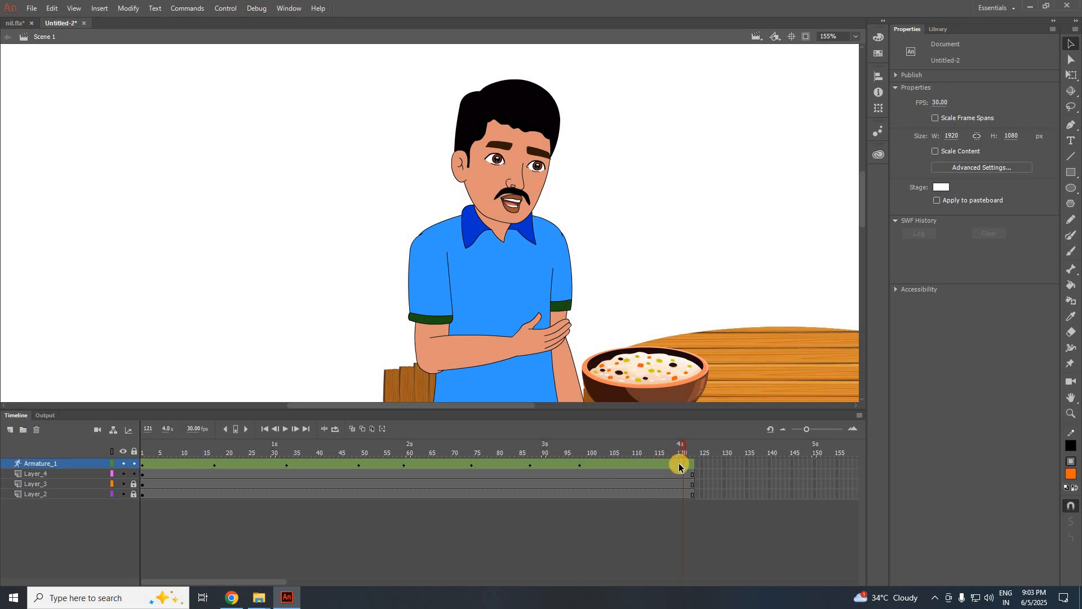
left_click(678, 464)
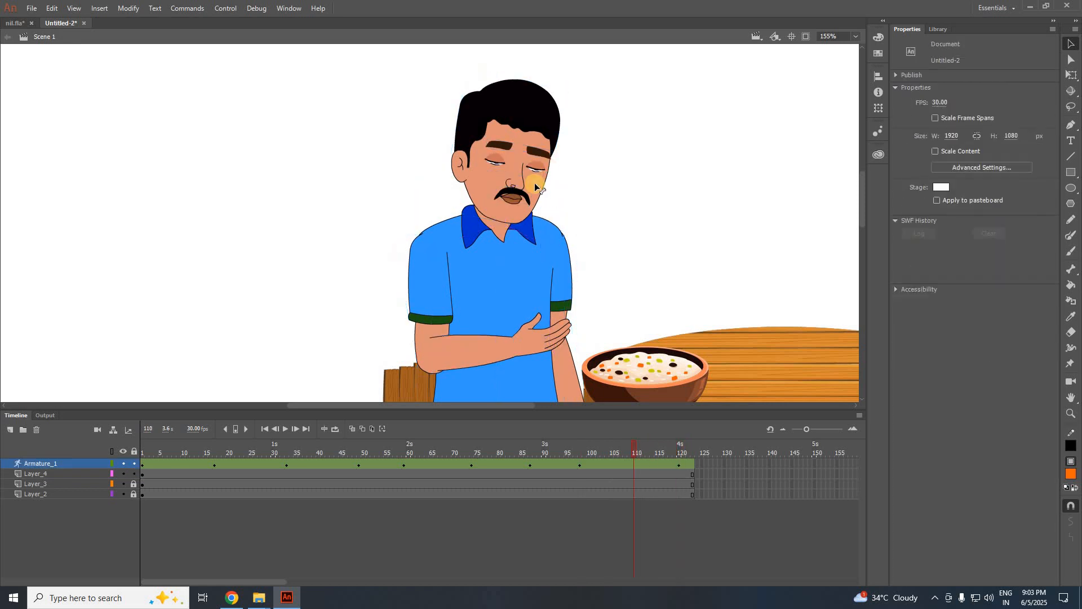
left_click_drag(543, 182, 537, 169)
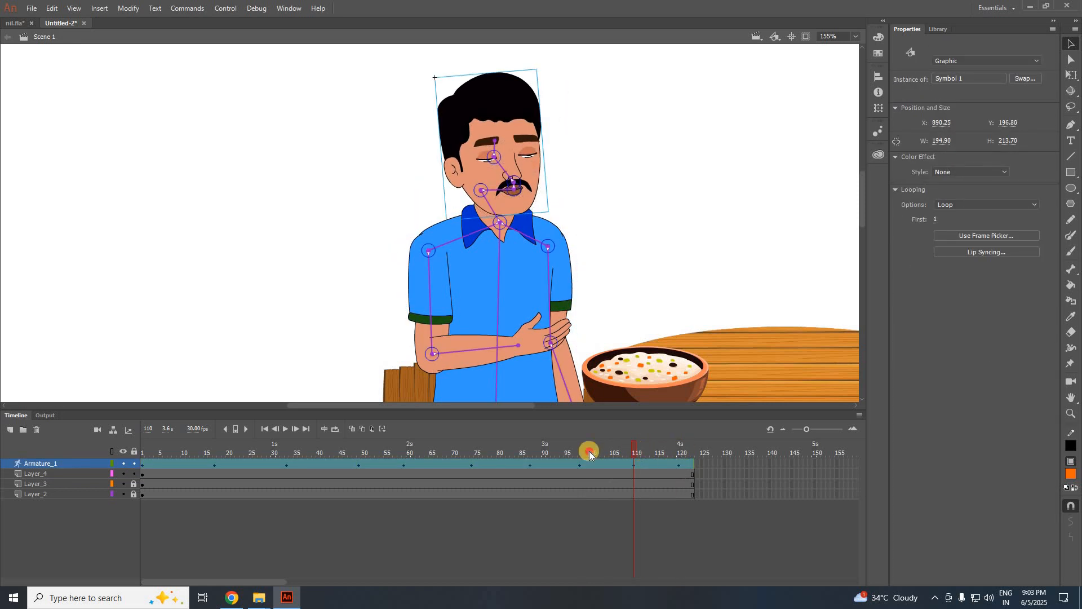
left_click_drag(590, 453, 770, 479)
key("F5")
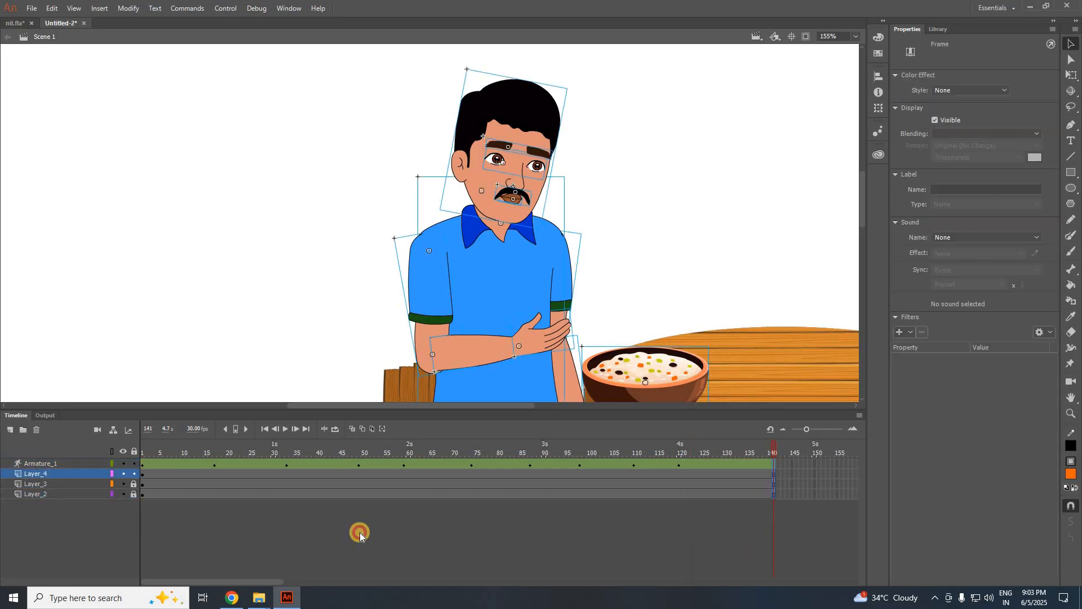
Turn on looping over the frame range 1–140 and play the animation from frame 1.
left_click(116, 473)
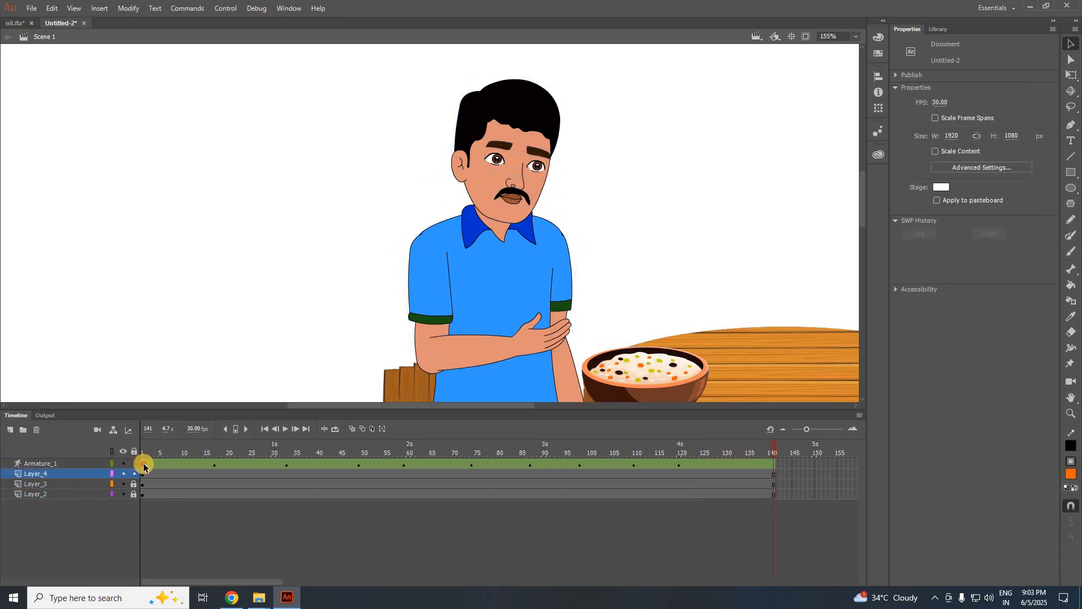
left_click(143, 466)
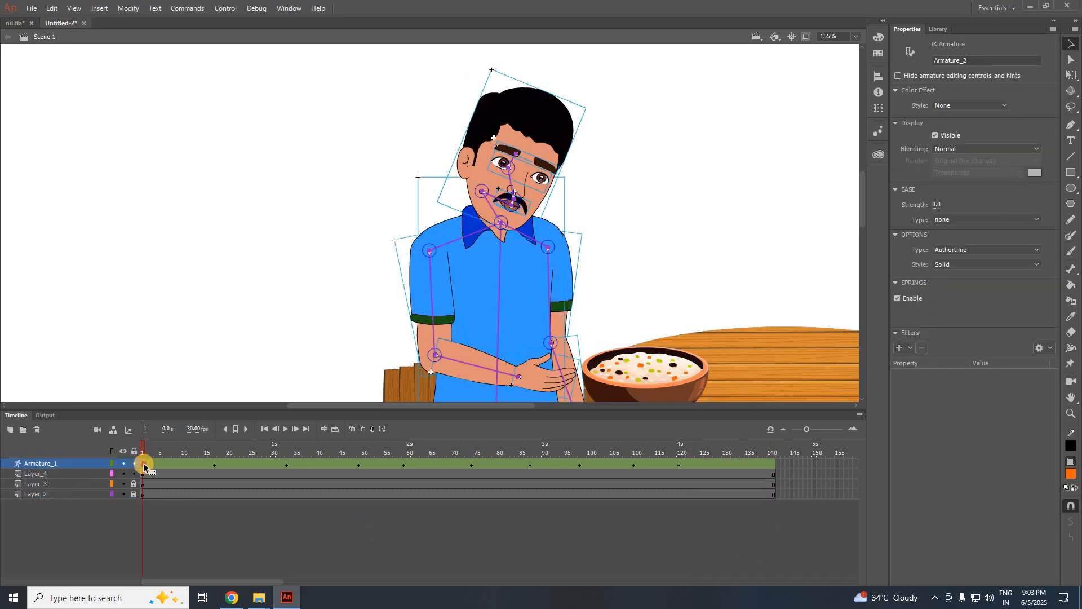
left_click(770, 465)
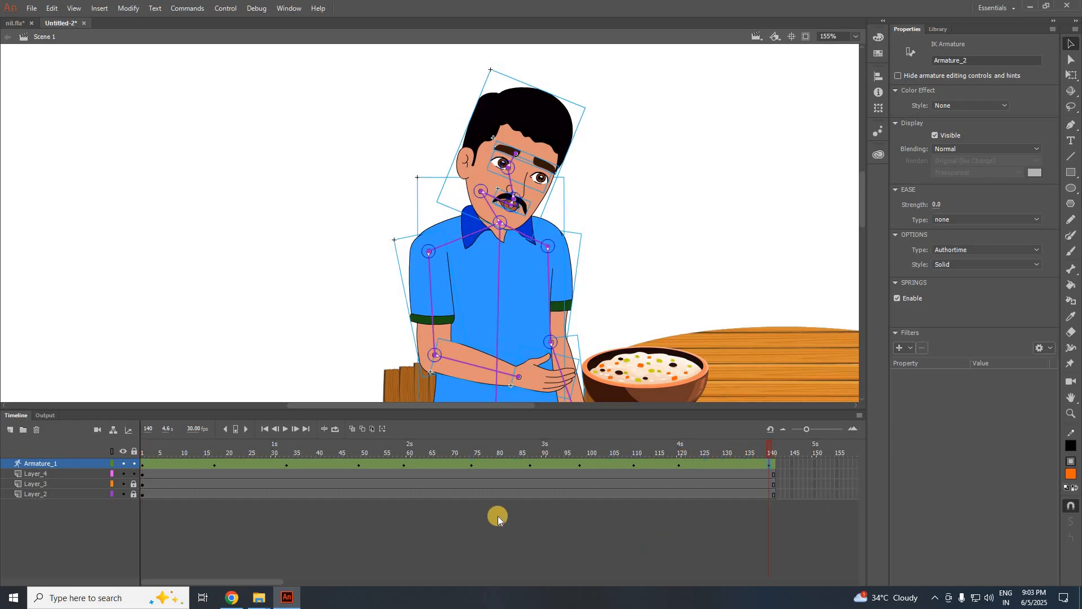
left_click(325, 428)
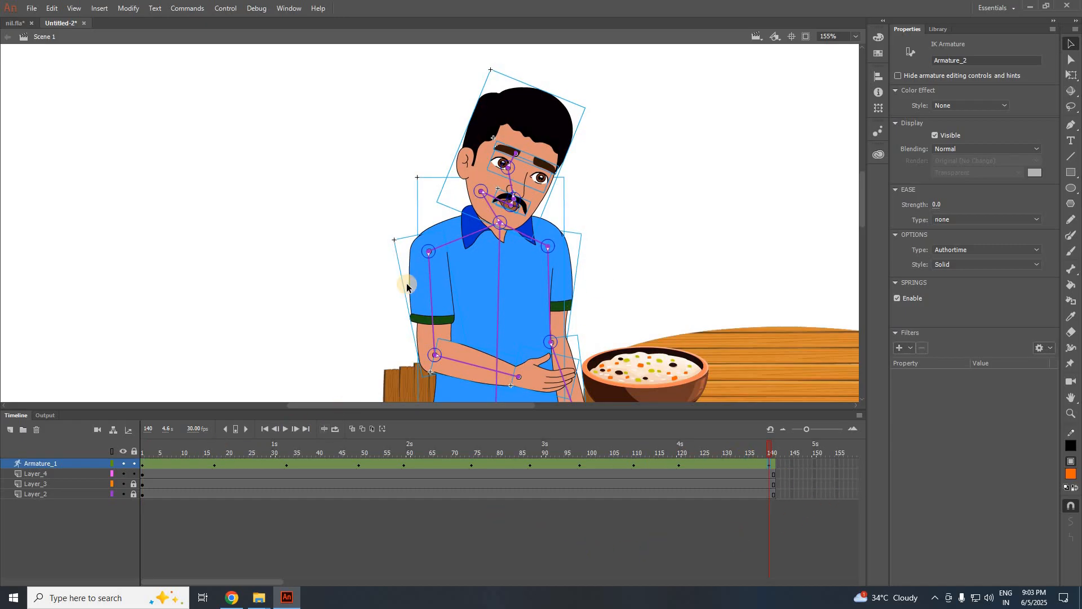
scroll(407, 286, "down", 2)
left_click(334, 430)
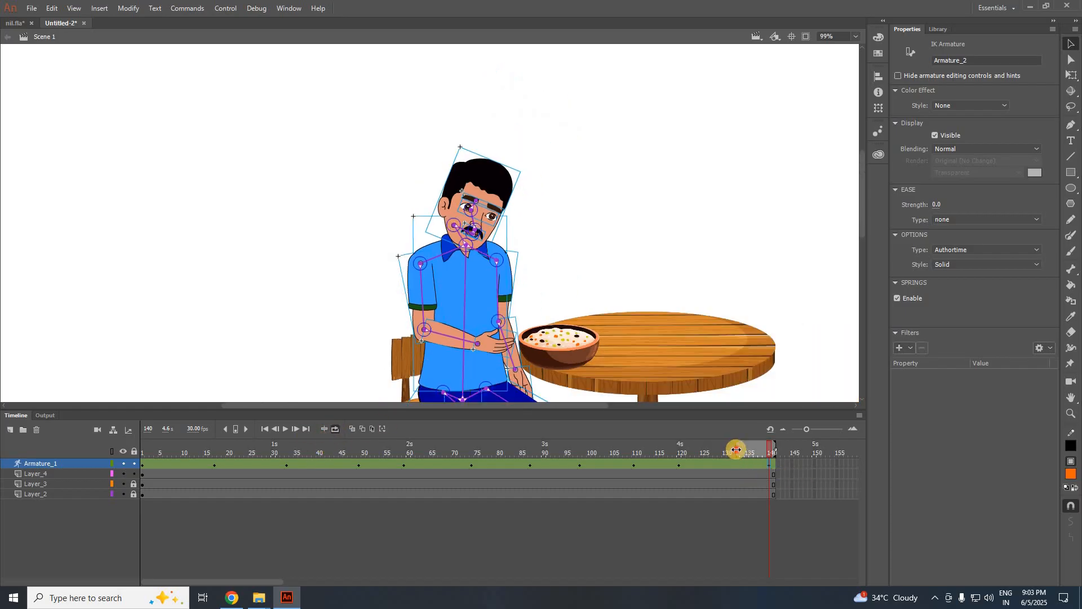
left_click_drag(737, 449, 120, 464)
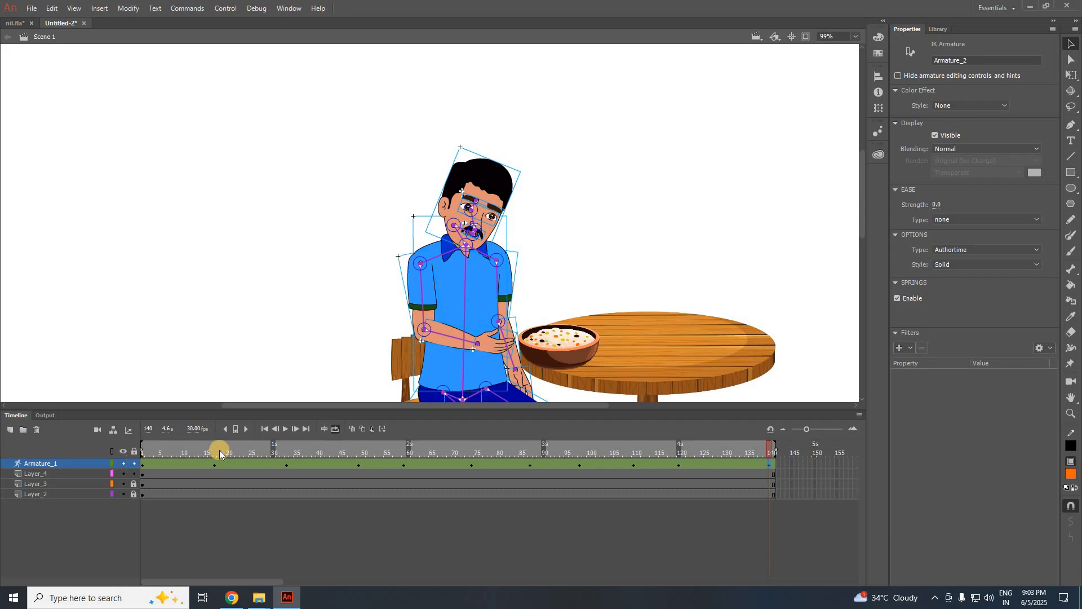
left_click(286, 429)
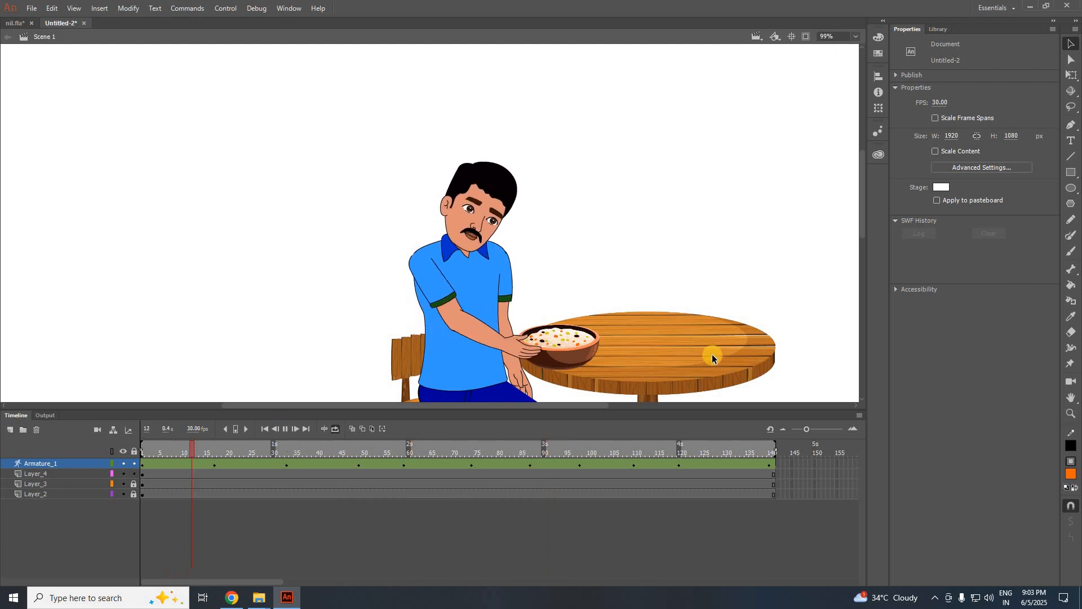
Enlarge the stage above the timeline, pan it with the scrollbars, and watch the looped eating playback.
scroll(713, 359, "down", 3)
left_click_drag(496, 406, 565, 411)
left_click_drag(864, 230, 872, 222)
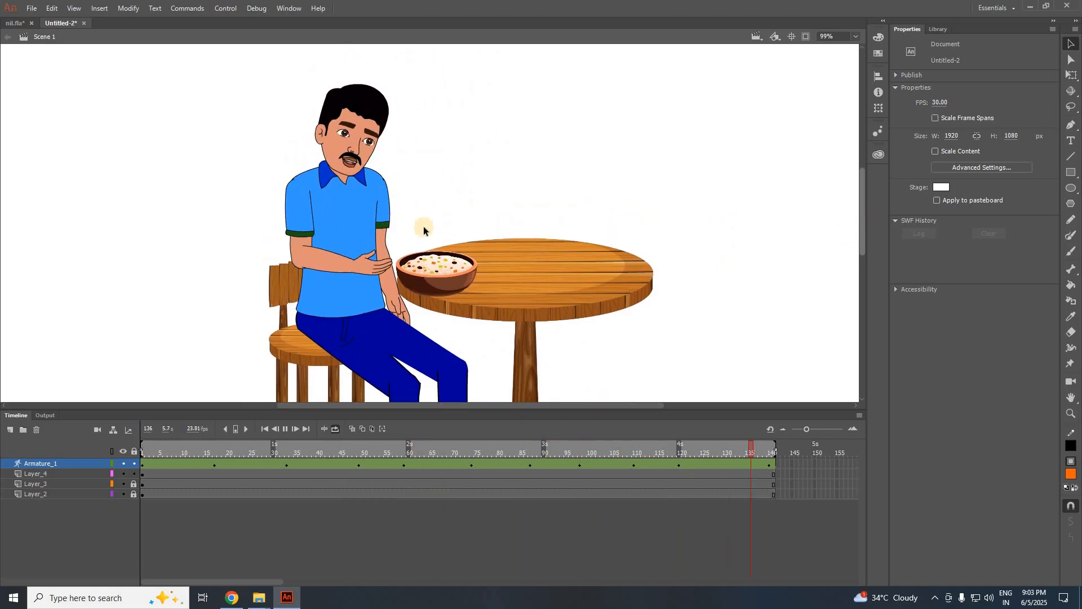
scroll(503, 229, "up", 3)
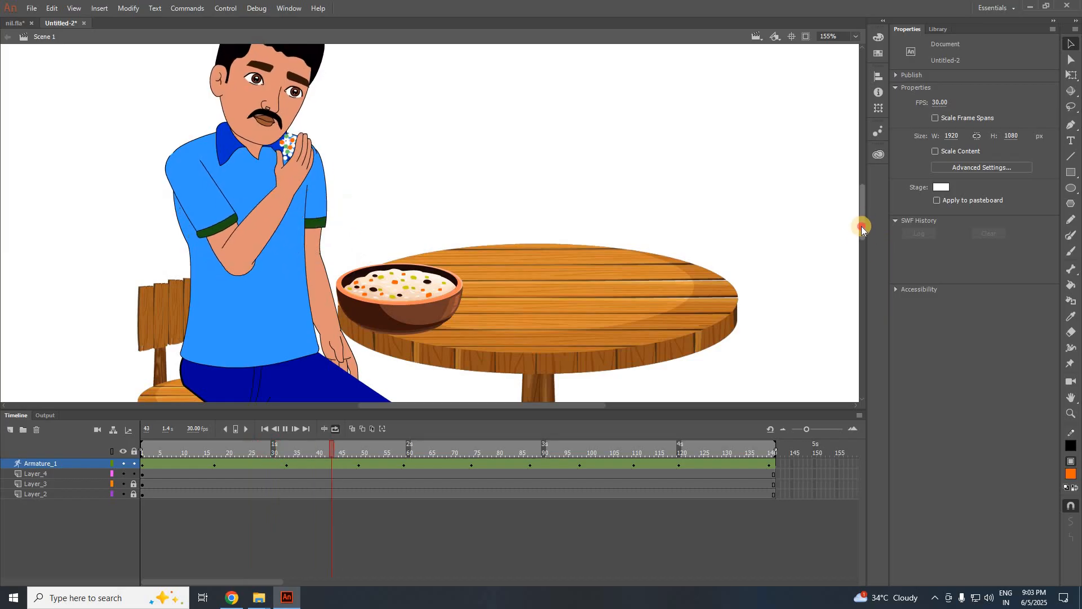
mouse_move(862, 226)
left_mouse_down()
mouse_move(862, 213)
mouse_move(862, 222)
left_mouse_up()
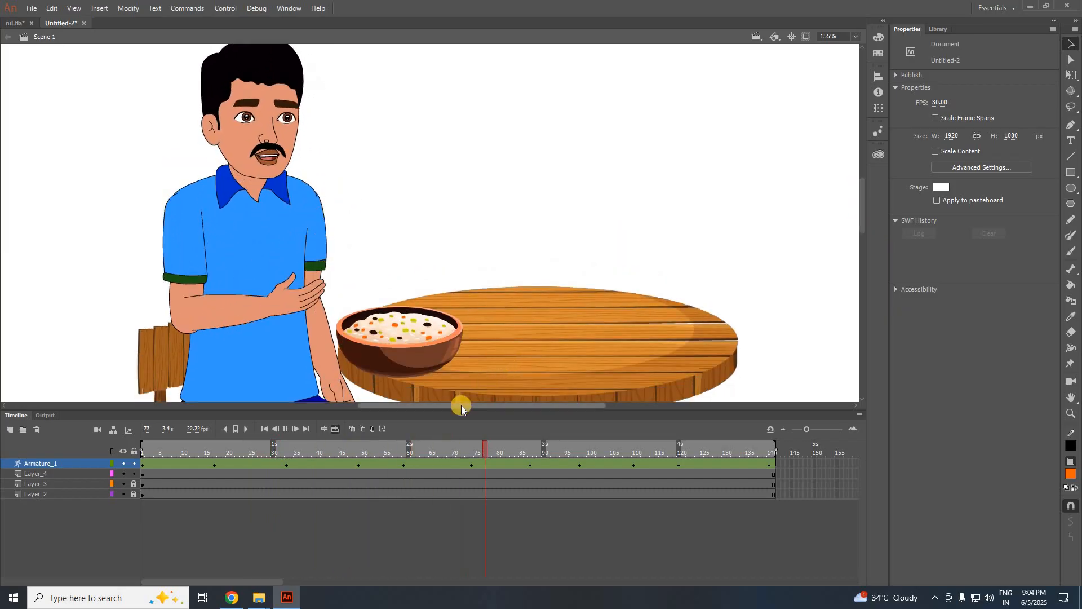
left_click_drag(461, 408, 474, 460)
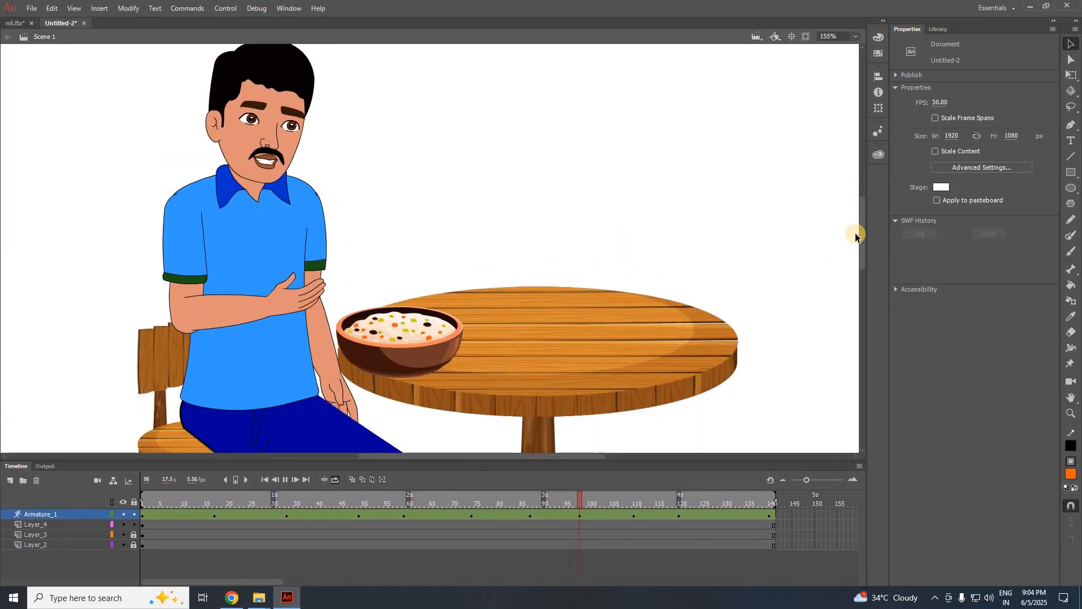
left_click(862, 226)
left_click(862, 258)
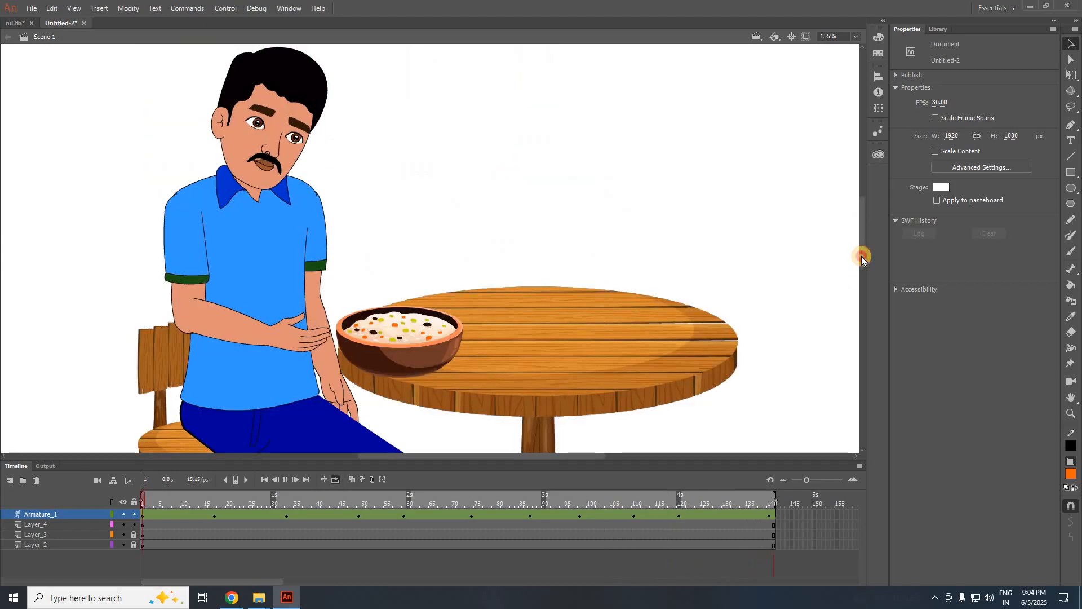
left_click_drag(863, 231, 862, 225)
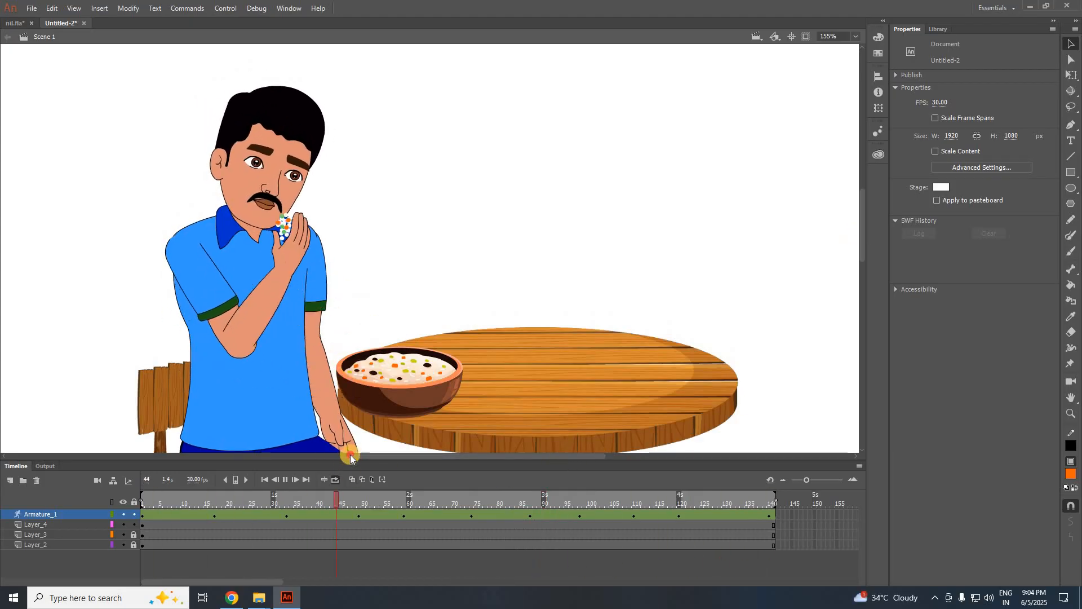
left_click_drag(350, 457, 490, 479)
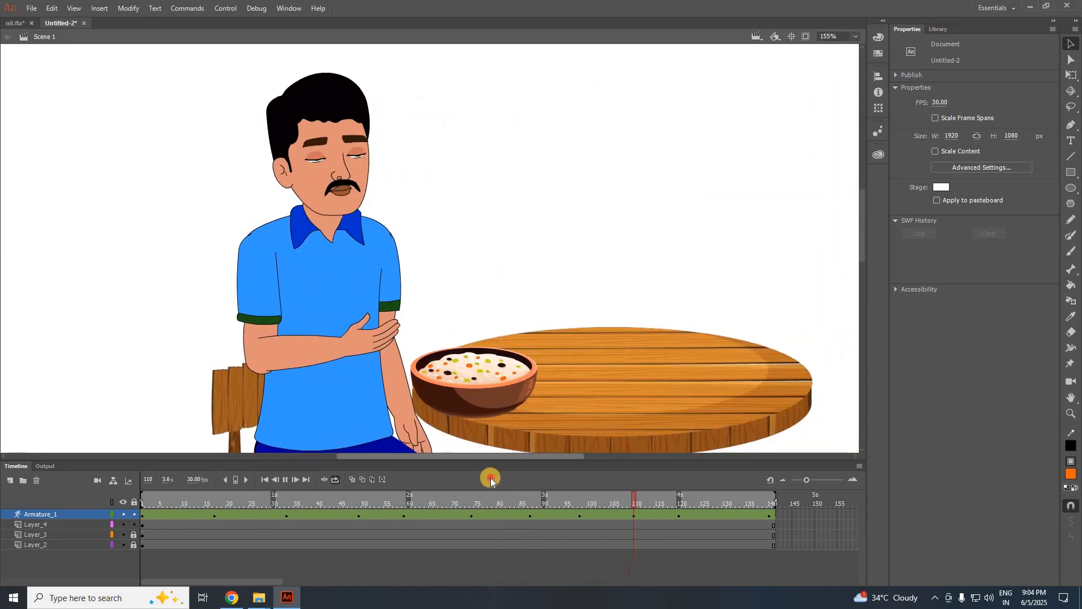